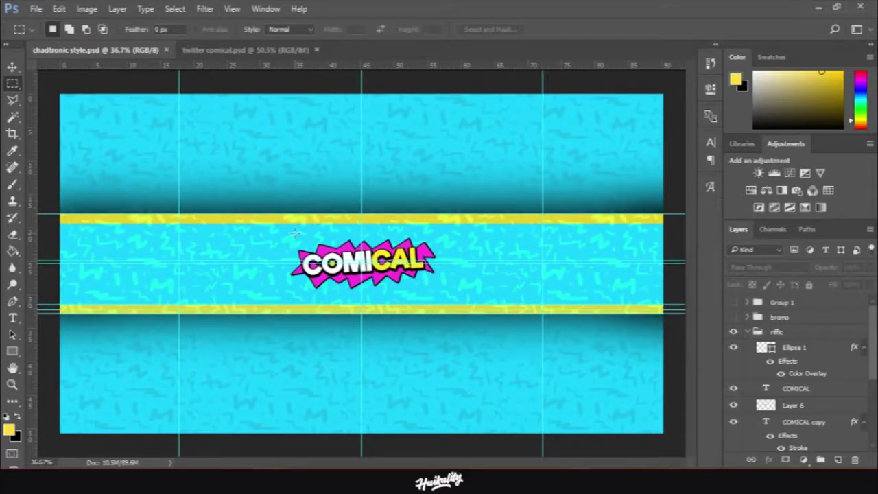
scroll(354, 255, up, 4)
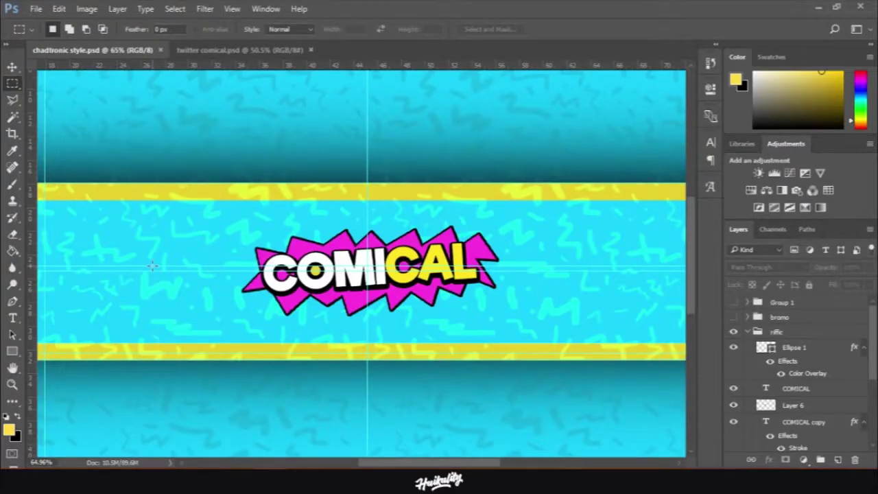
scroll(153, 266, down, 3)
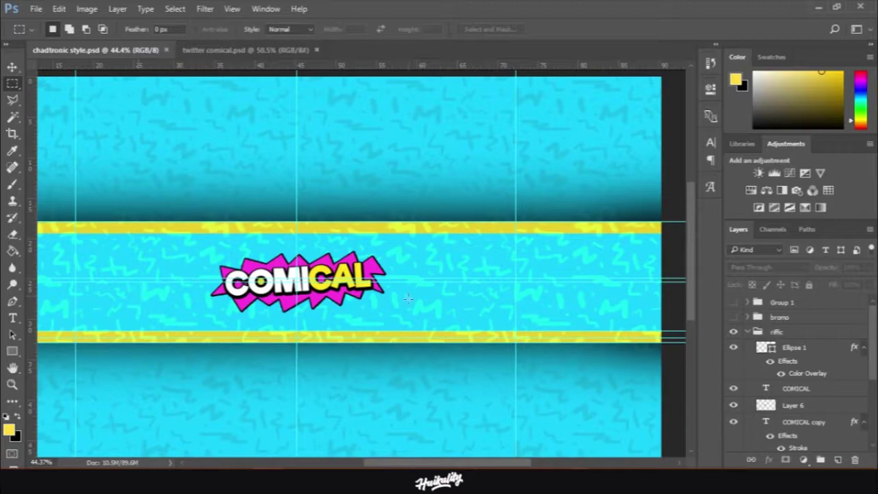
scroll(393, 304, down, 1)
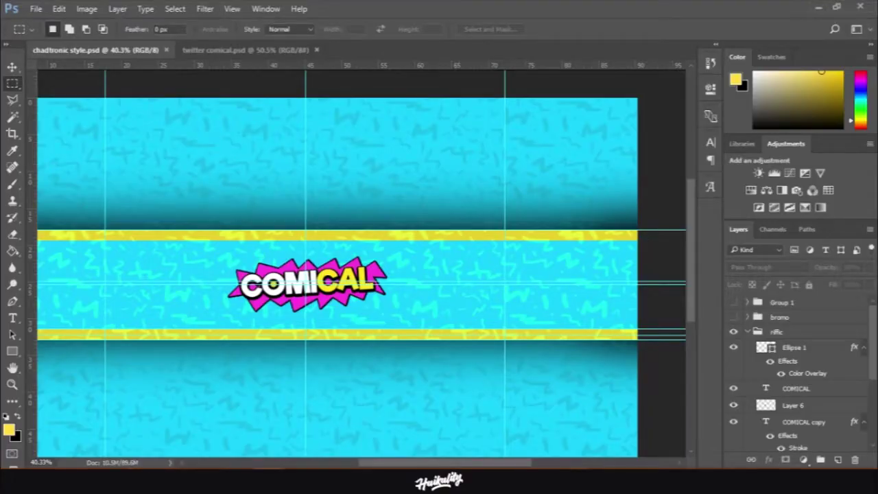
scroll(279, 252, up, 1)
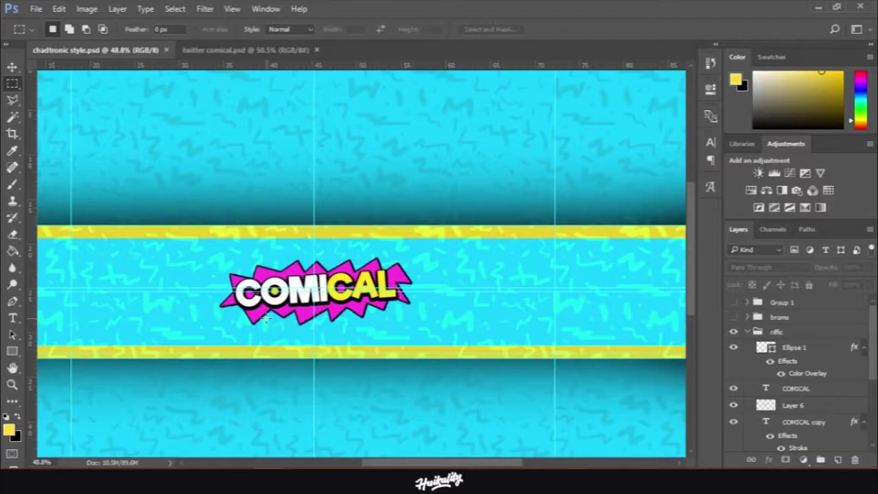
scroll(266, 317, down, 1)
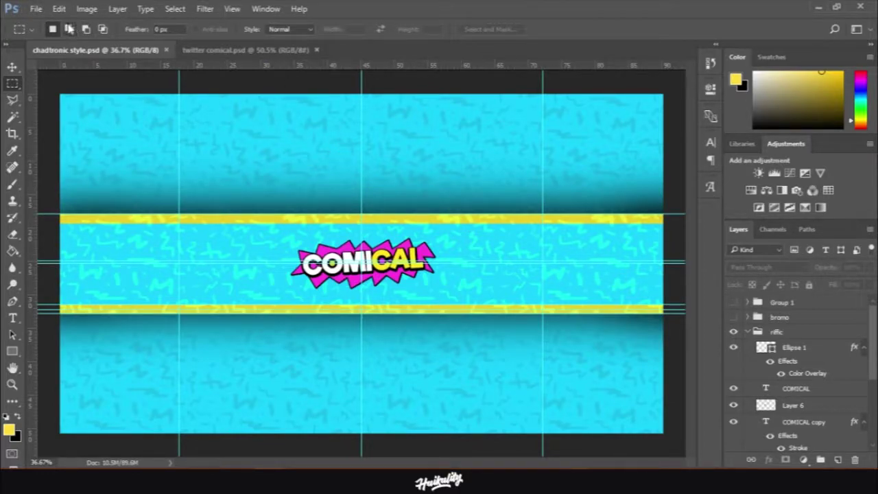
Create a new blank document 1500 pixels wide and 500 pixels high at 72 resolution in RGB with a white background.
click(36, 8)
key(Escape)
key(ctrl+n)
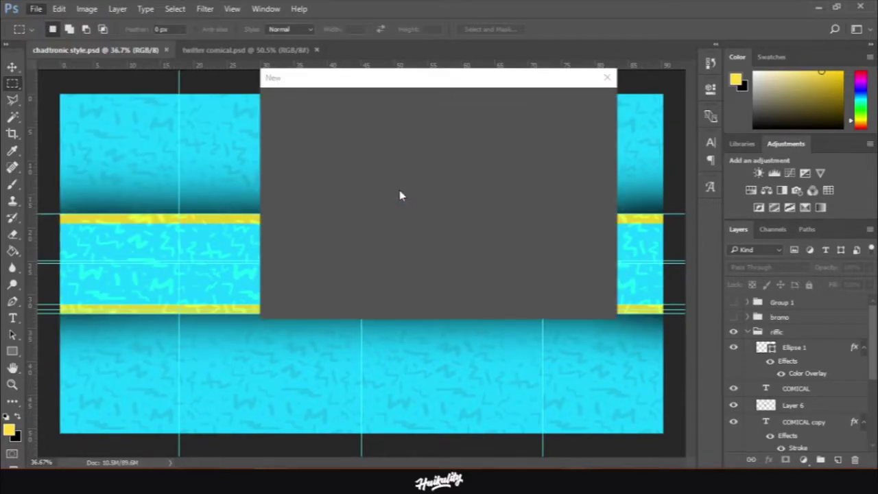
click(412, 175)
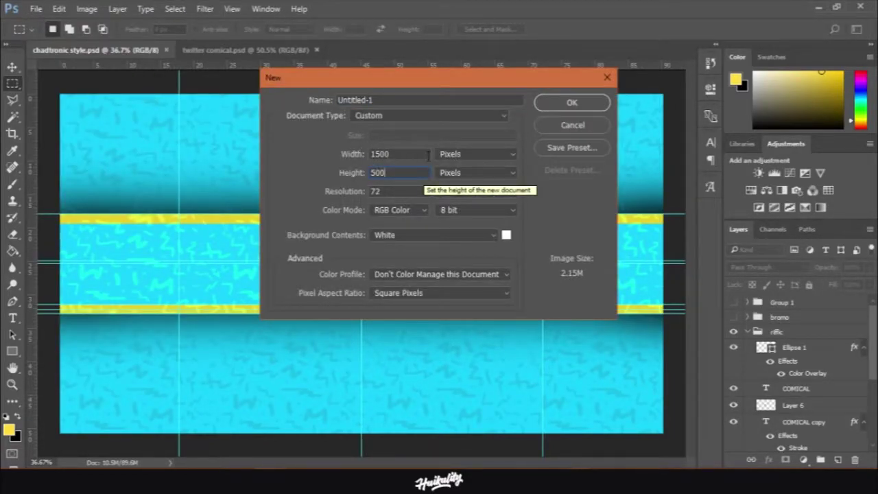
click(562, 103)
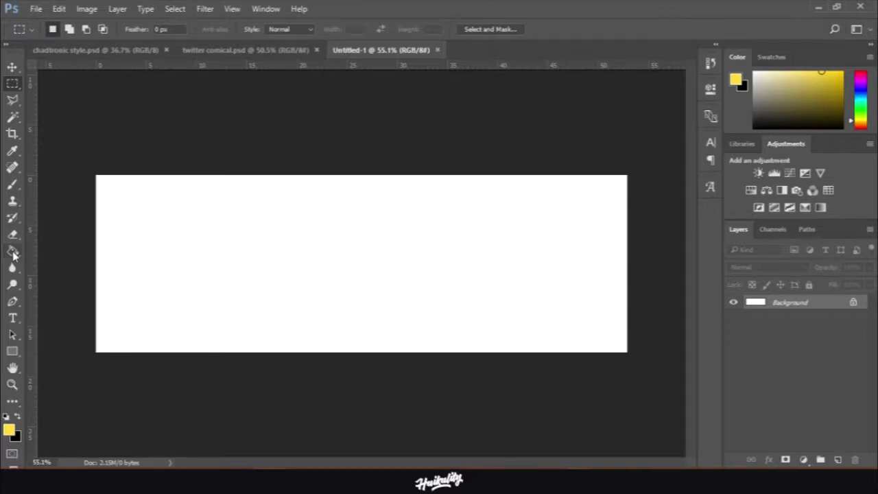
Choose a vivid magenta with hue 299 as the foreground colour and fill the white background with it.
click(12, 252)
click(9, 429)
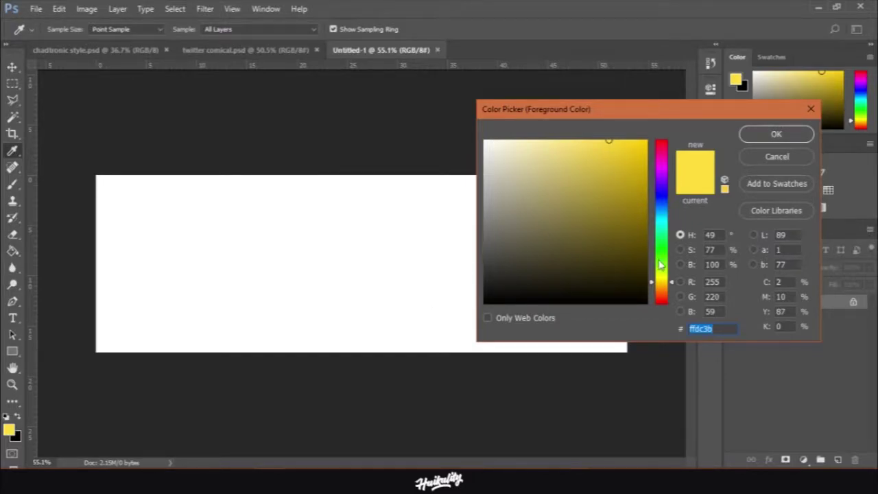
click(662, 294)
drag(662, 298, 661, 210)
click(632, 149)
mouse_move(632, 149)
mouse_down()
mouse_move(633, 140)
mouse_move(621, 140)
mouse_up()
click(663, 172)
click(662, 169)
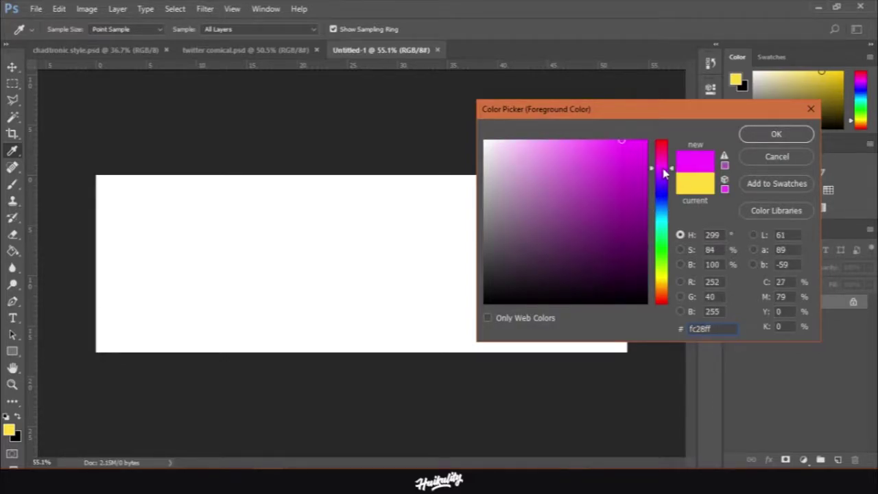
click(624, 140)
click(629, 143)
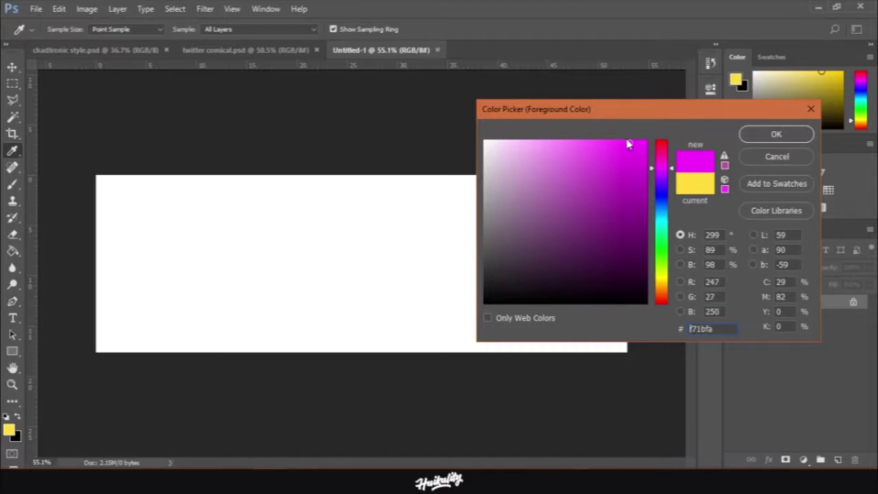
click(628, 140)
click(776, 135)
key(g)
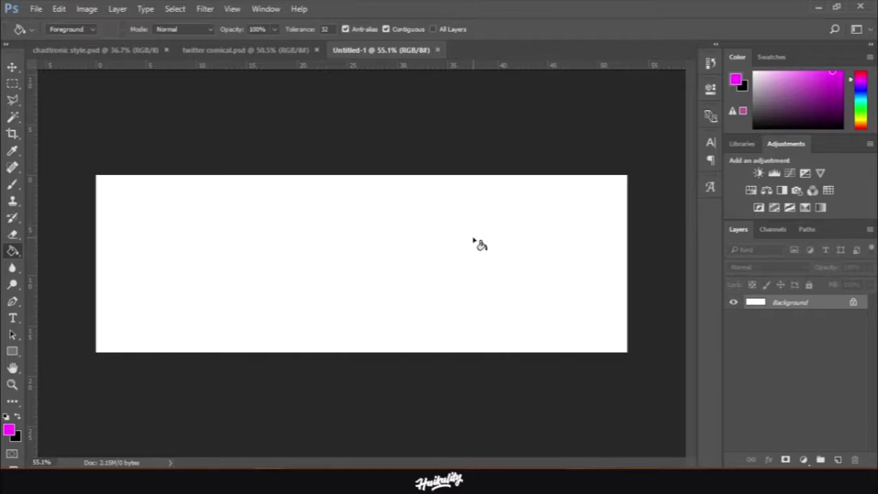
click(473, 240)
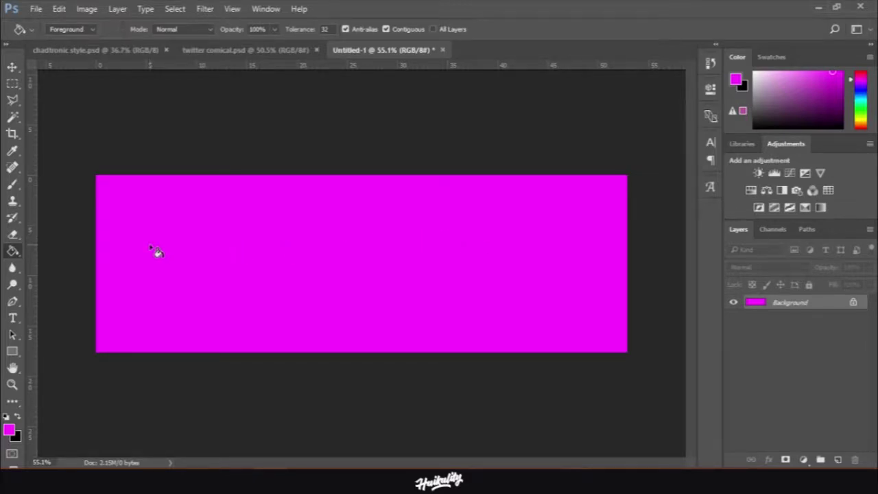
Examine the squiggle pattern on the blue band in the chadtronic style.psd banner.
click(86, 50)
scroll(137, 283, up, 2)
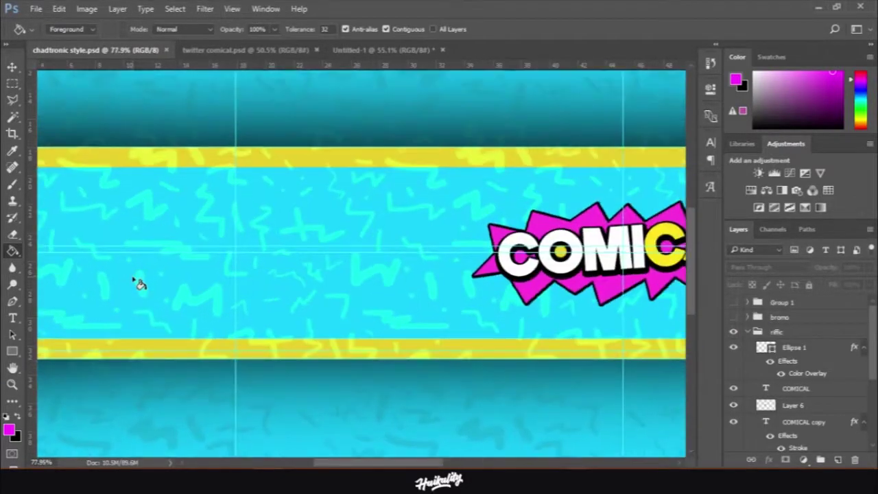
scroll(144, 247, up, 2)
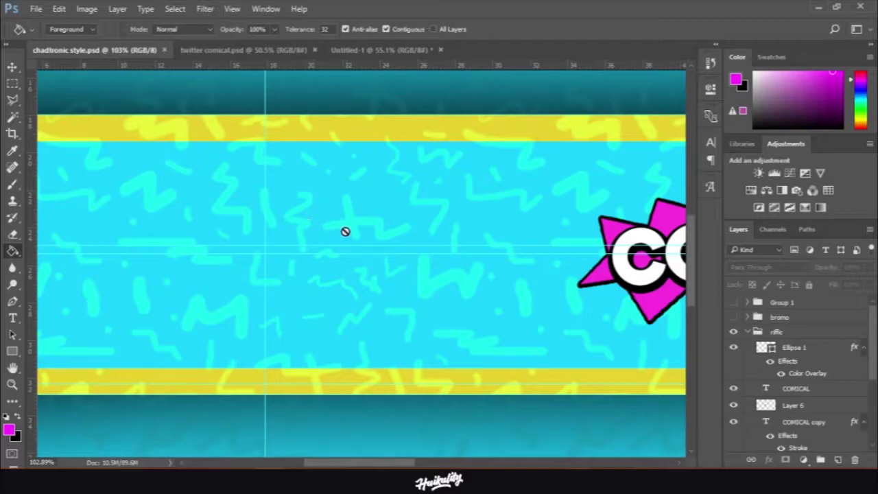
scroll(257, 296, down, 1)
scroll(247, 316, up, 1)
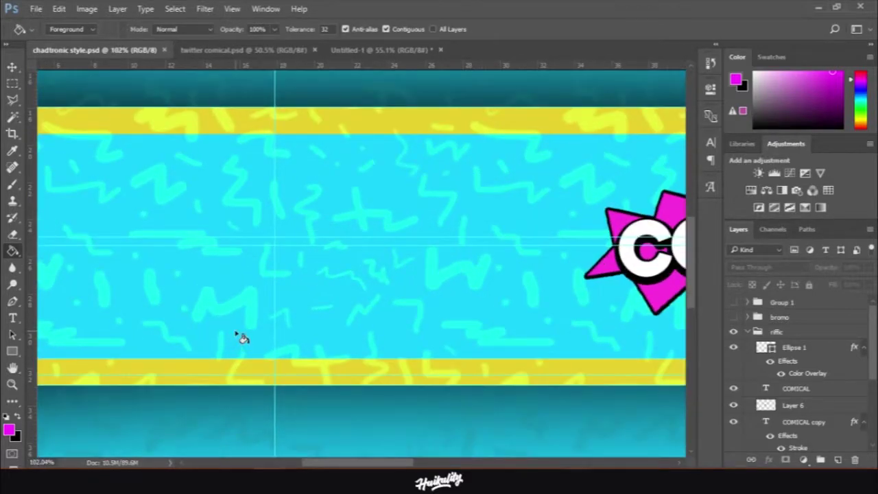
scroll(229, 312, up, 1)
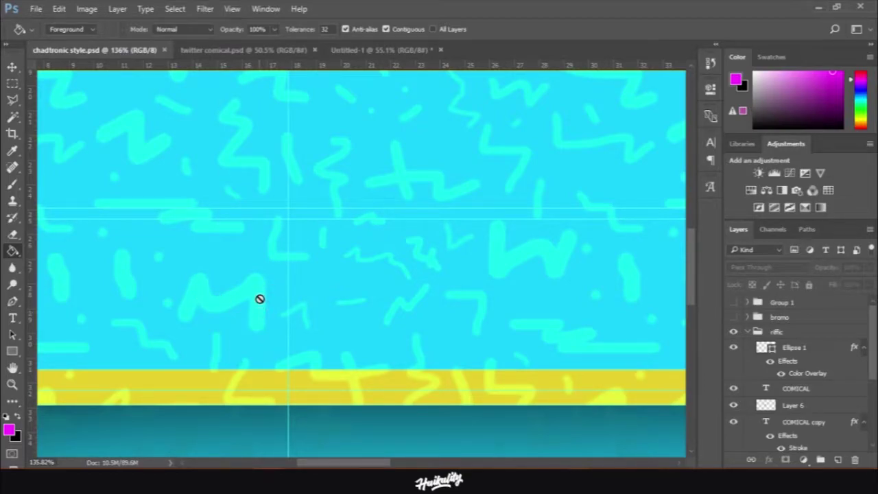
scroll(260, 310, down, 1)
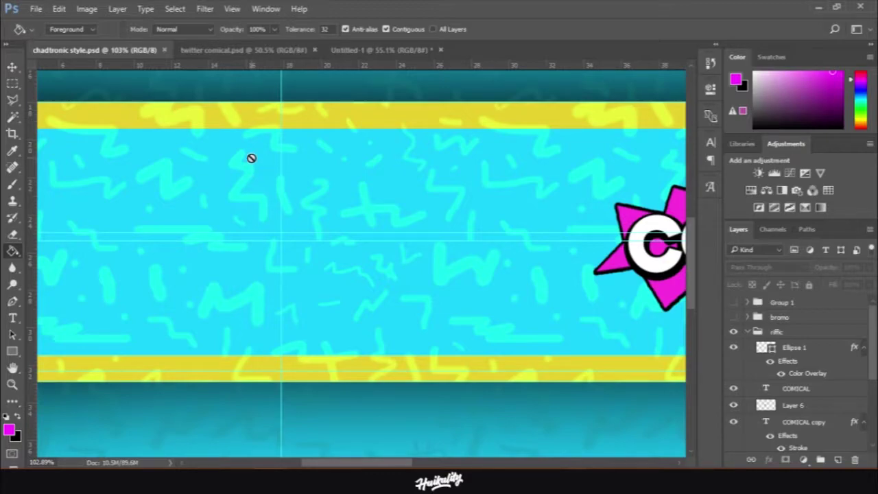
In the untitled document, set the foreground colour to the lighter magenta fd4fff and refill the background with it.
click(343, 50)
key(ctrl+minus)
key(ctrl+plus)
key(ctrl+minus)
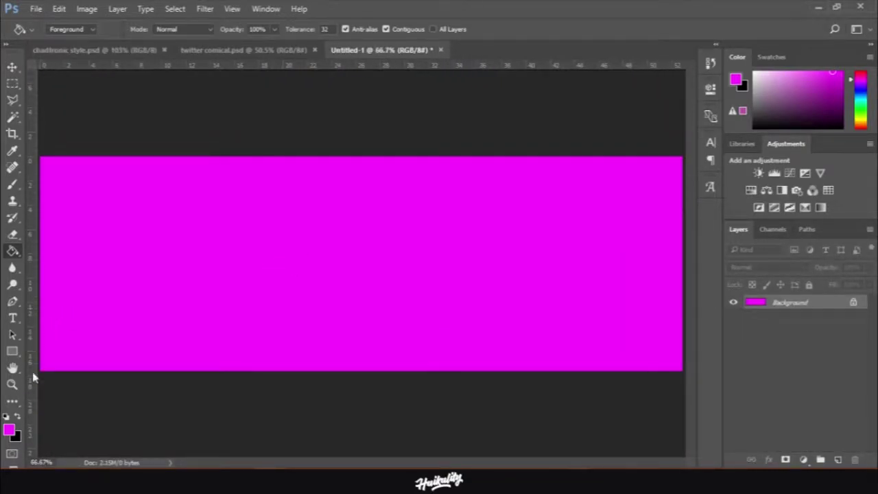
click(9, 428)
drag(618, 148, 597, 140)
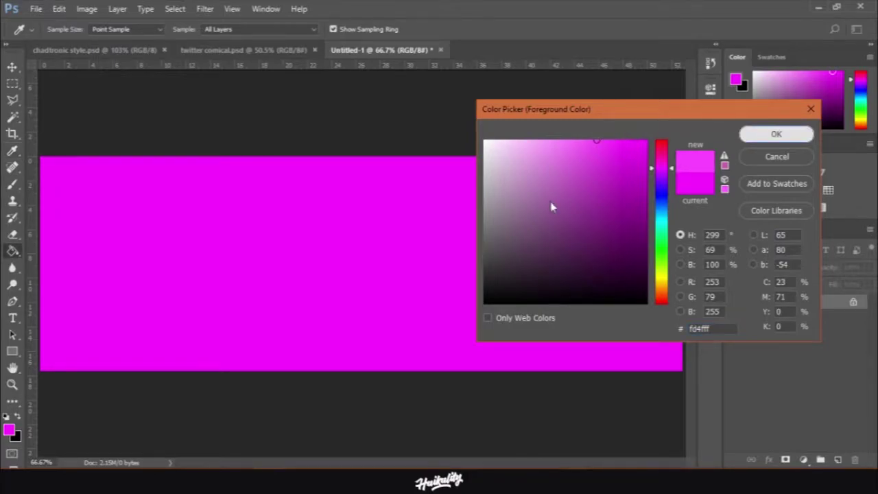
click(776, 134)
key(g)
click(540, 229)
scroll(326, 288, down, 2)
scroll(325, 291, up, 2)
scroll(326, 290, down, 2)
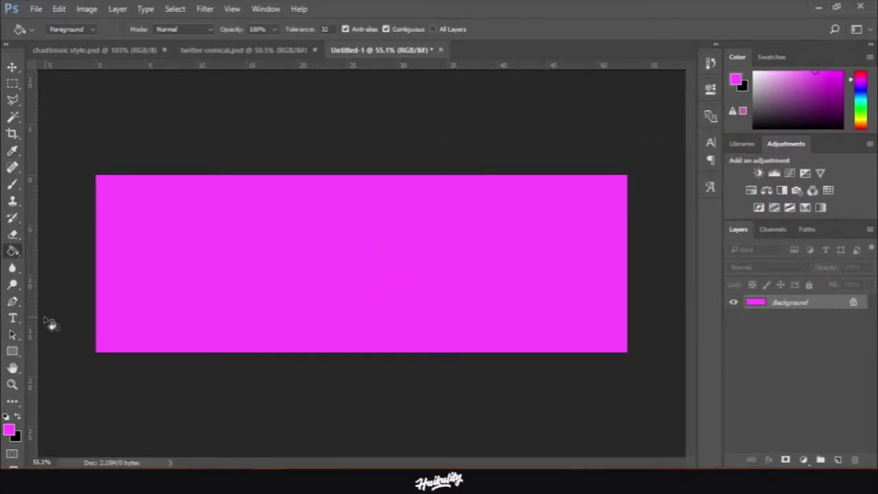
Set the foreground colour to the paler pink fd70ff and add a new empty layer above the background.
click(82, 51)
click(381, 50)
click(9, 430)
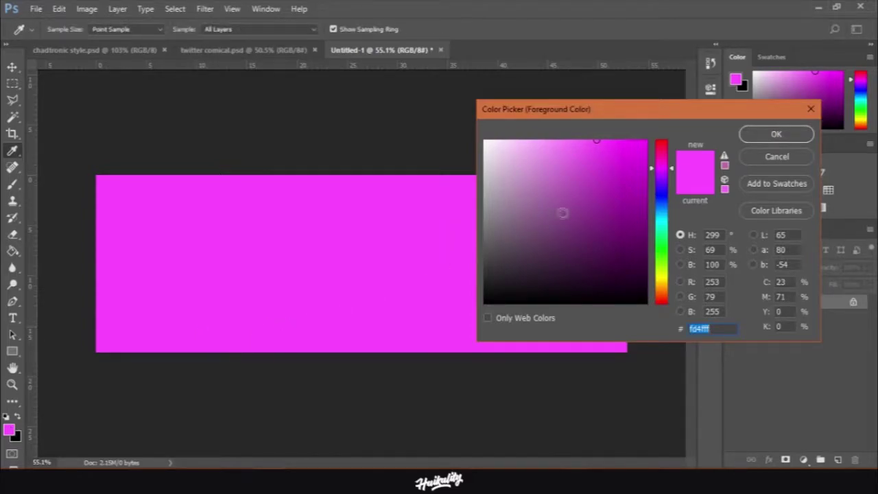
drag(589, 142, 575, 139)
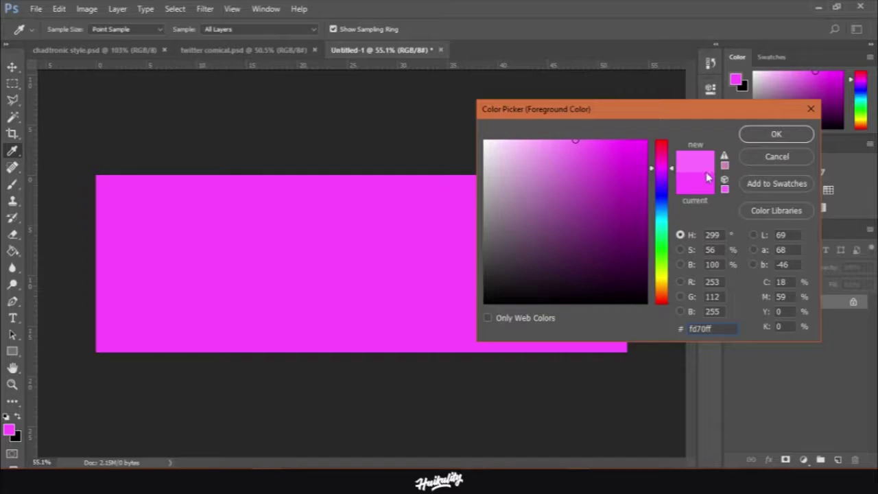
click(769, 135)
key(g)
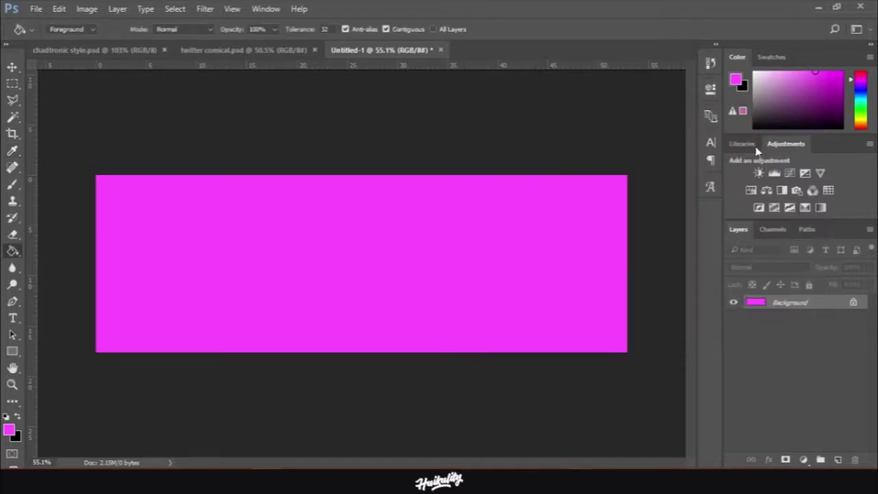
click(837, 459)
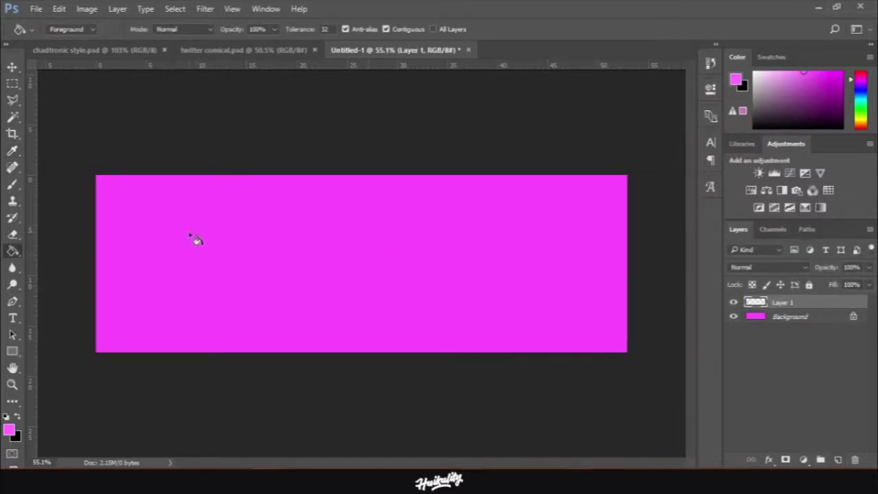
click(12, 184)
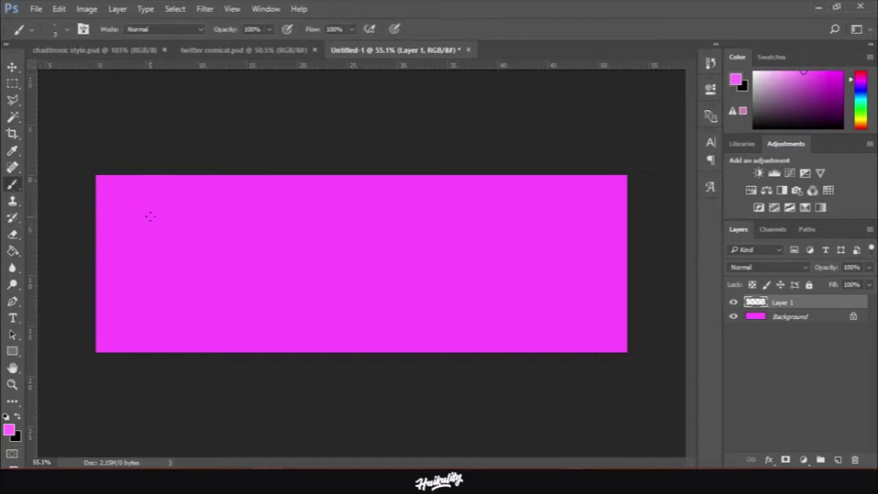
click(66, 28)
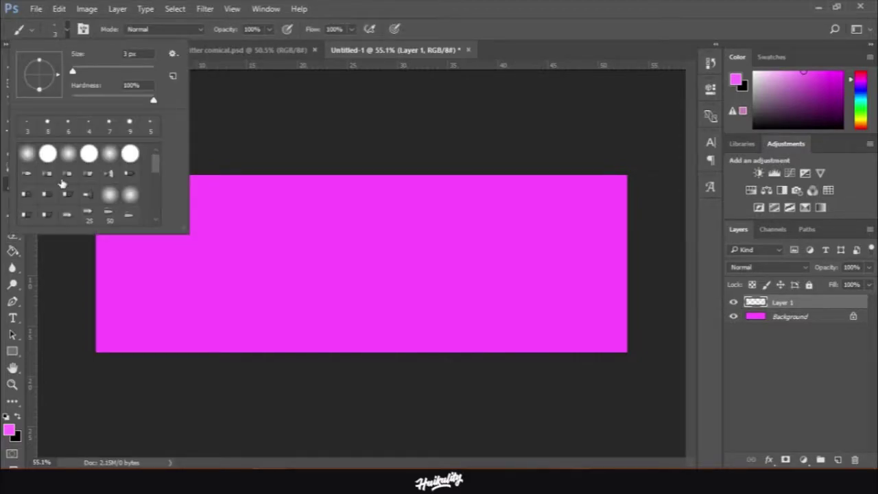
click(68, 32)
Compare the shapes and thickness of the brush strokes in the chadtronic style.psd pattern.
click(95, 50)
scroll(127, 243, down, 3)
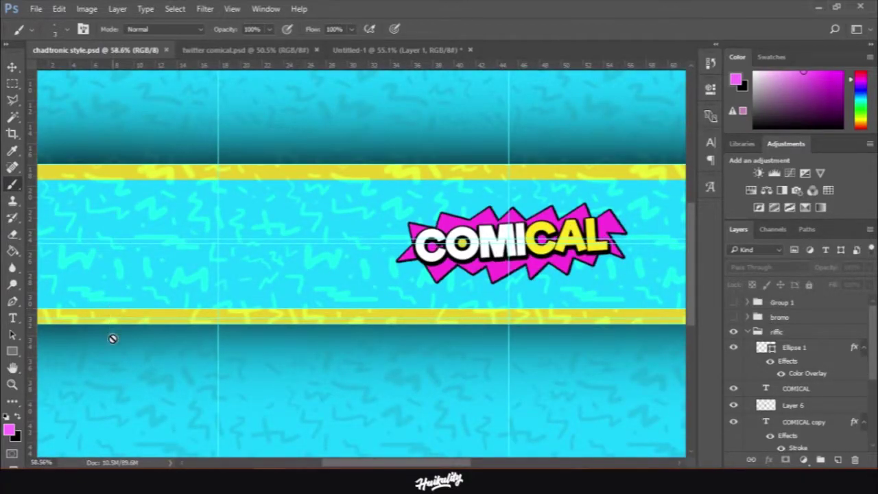
scroll(112, 337, up, 3)
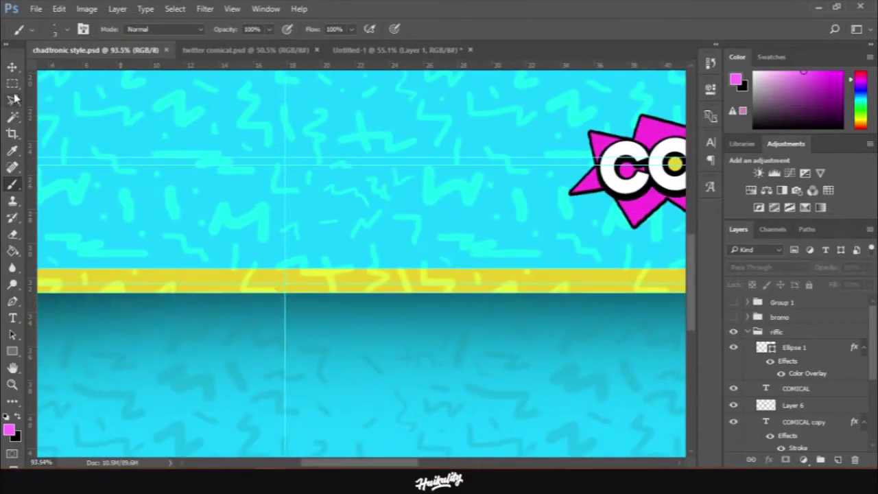
key(m)
scroll(78, 210, down, 2)
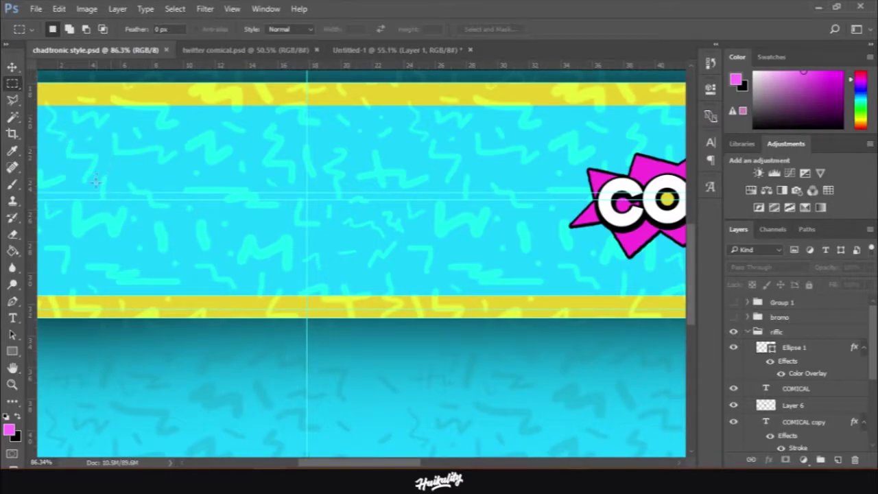
scroll(239, 220, down, 3)
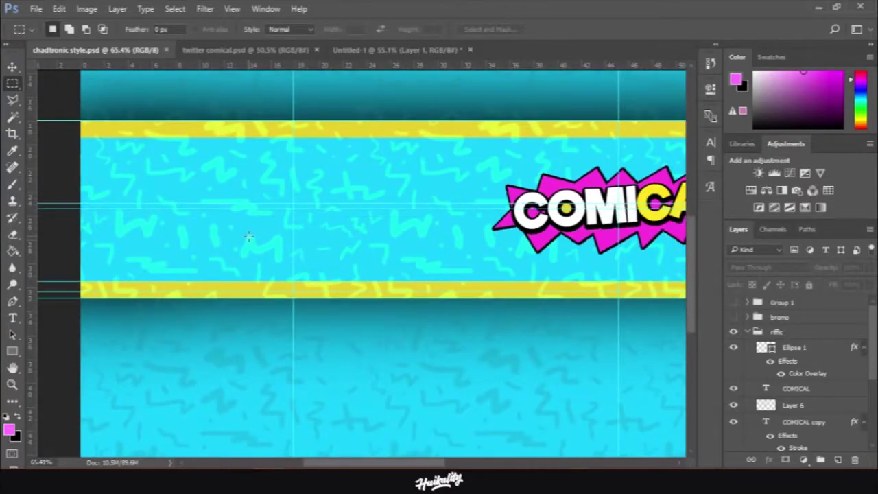
Return to the untitled document's new layer and set up the Brush tool with a size of 9 px.
click(336, 51)
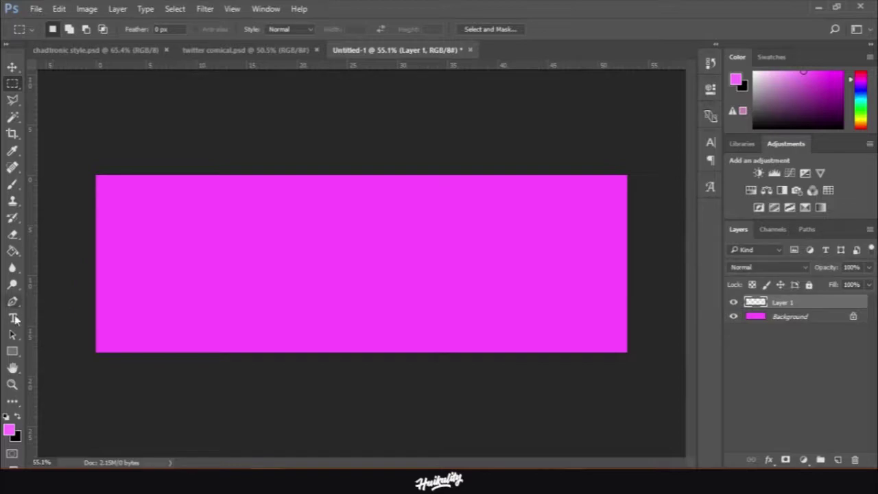
click(13, 184)
scroll(42, 235, up, 3)
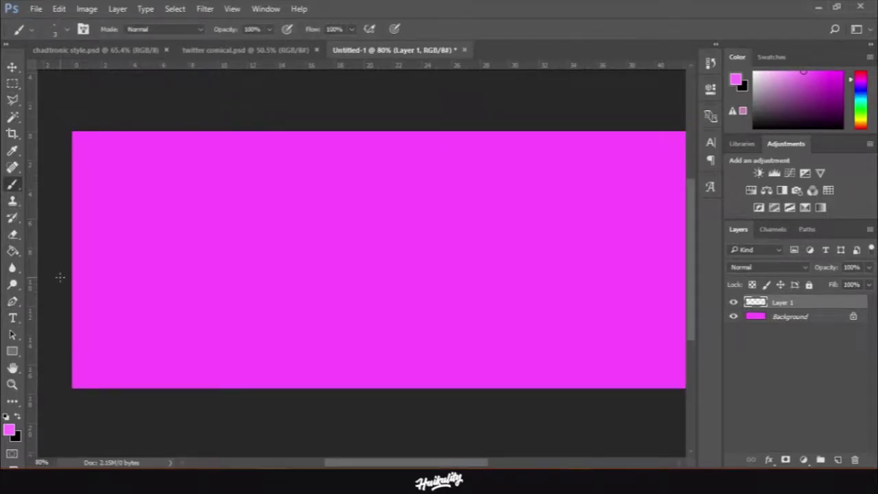
click(32, 28)
drag(79, 55, 82, 56)
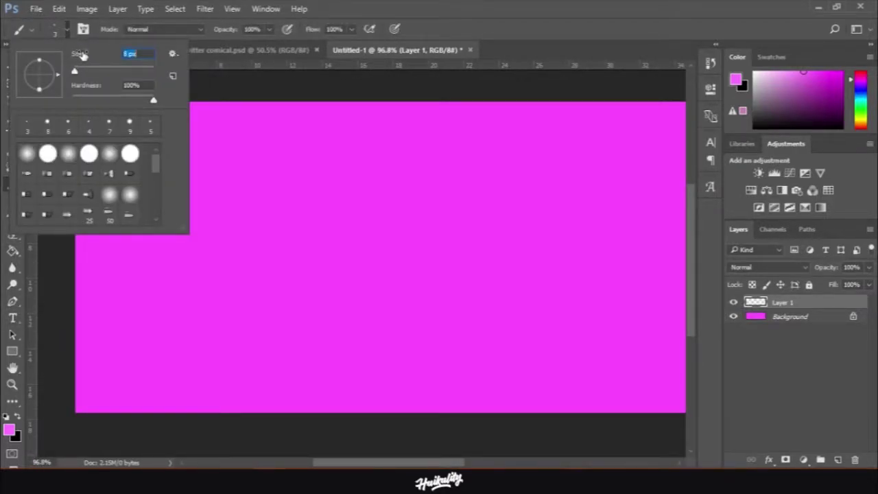
text(9)
key(Return)
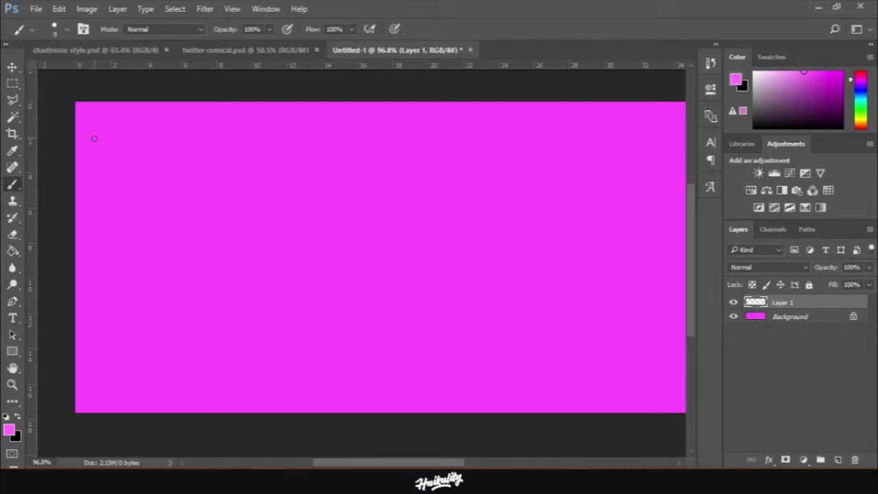
Undo the test stroke and set the foreground colour to a slightly paler pink.
drag(94, 121, 96, 160)
key(ctrl+z)
click(9, 429)
drag(574, 140, 562, 140)
click(763, 138)
Paint three thick 9 px zigzag squiggles, spaced apart, down the upper part of the banner's left edge.
mouse_move(94, 126)
mouse_down()
mouse_move(135, 129)
mouse_move(99, 154)
mouse_up()
key(ctrl+z)
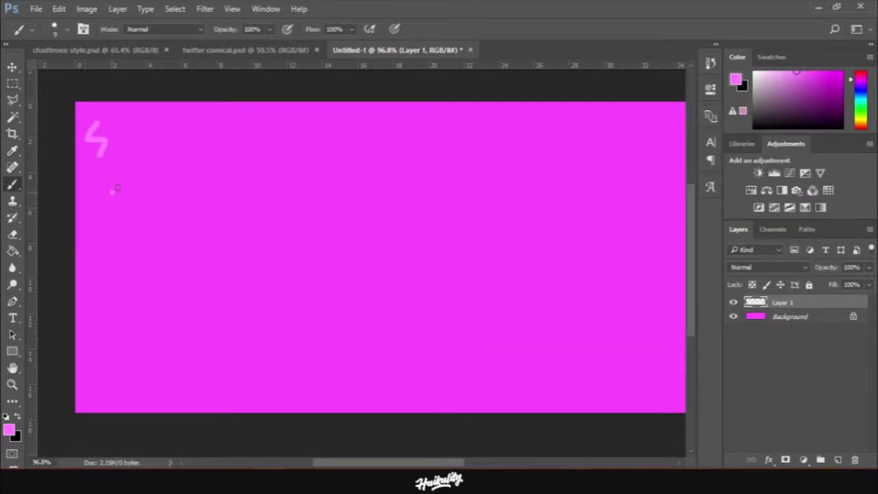
drag(114, 191, 128, 205)
drag(98, 245, 96, 275)
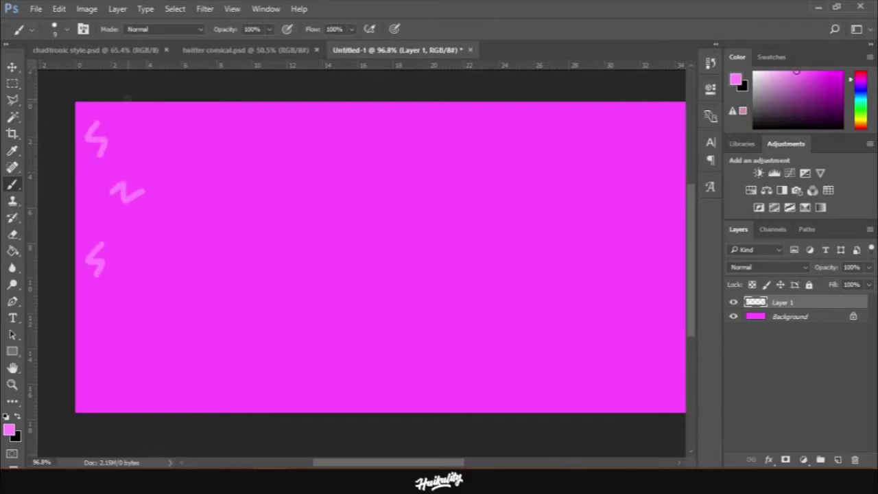
In chadtronic style.psd, marquee a block of the squiggle pattern at the left end and examine how its strokes are arranged.
click(67, 31)
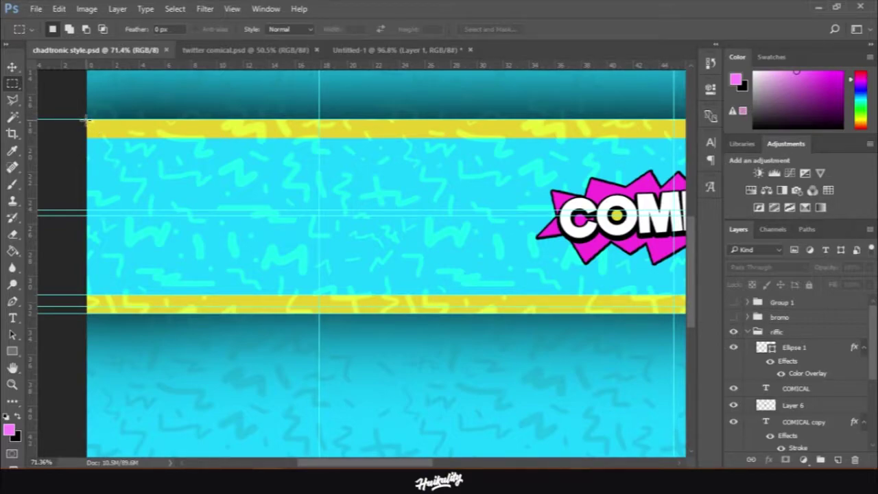
drag(90, 122, 318, 216)
click(248, 247)
drag(87, 121, 319, 214)
drag(201, 216, 195, 271)
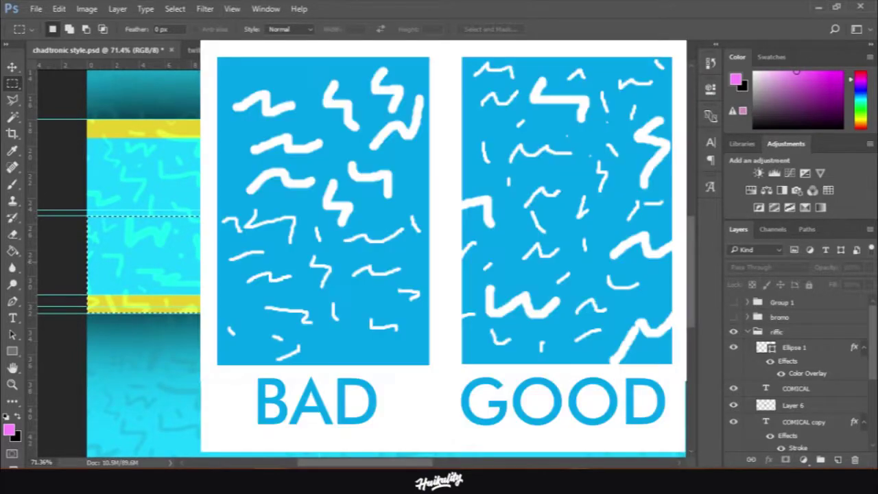
Back in the untitled document, brush more 9 px squiggles down the left side and one near the upper edge, undoing the lowest stroke.
click(192, 50)
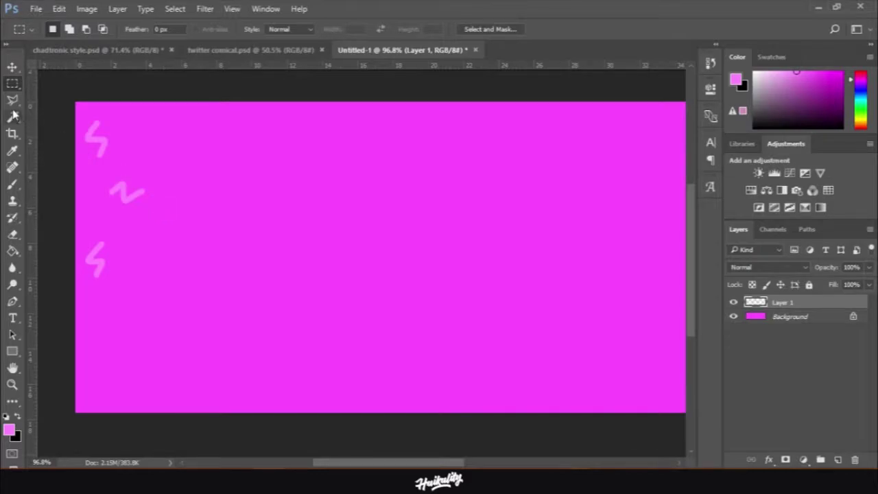
click(13, 184)
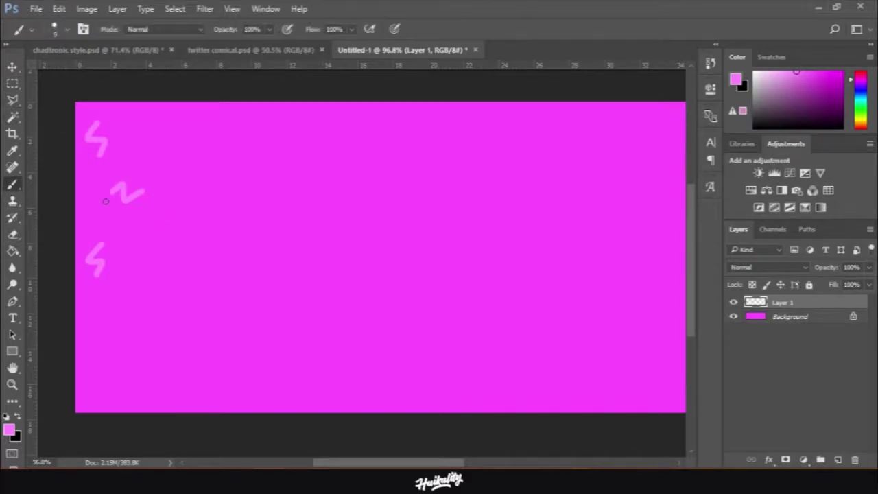
drag(127, 289, 147, 301)
drag(85, 341, 149, 345)
drag(83, 379, 129, 388)
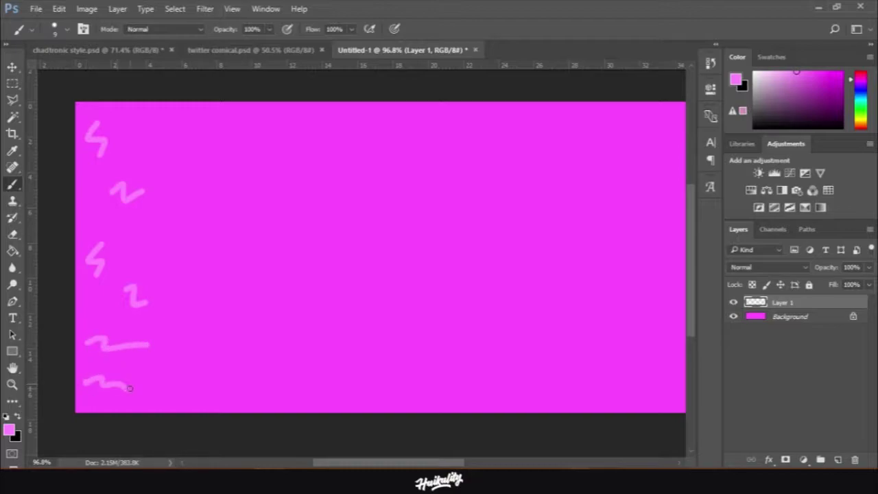
key(ctrl+z)
drag(155, 136, 182, 143)
Set the brush size to 4 px and paint thin squiggles between the thick ones in the left strip.
click(66, 29)
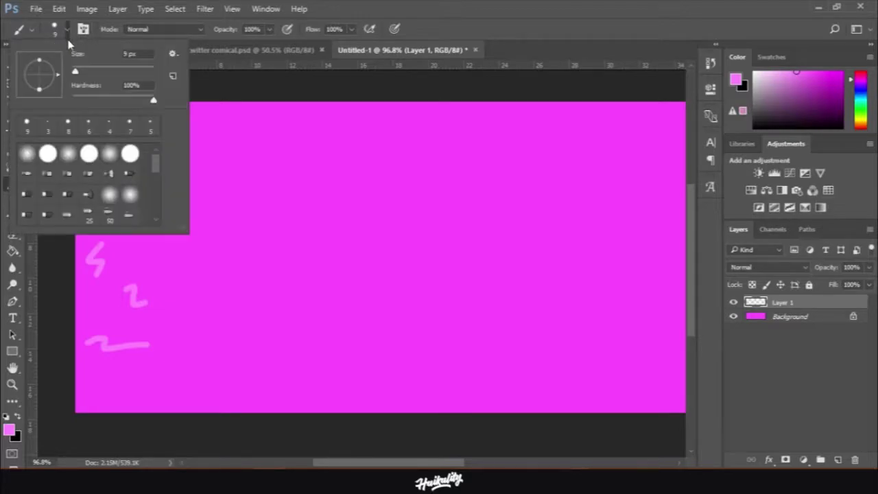
drag(78, 56, 72, 59)
click(66, 30)
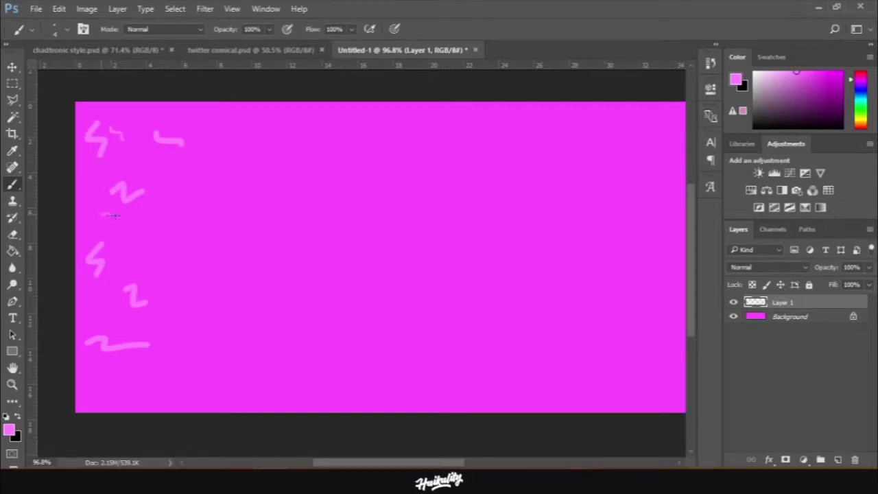
drag(88, 169, 99, 173)
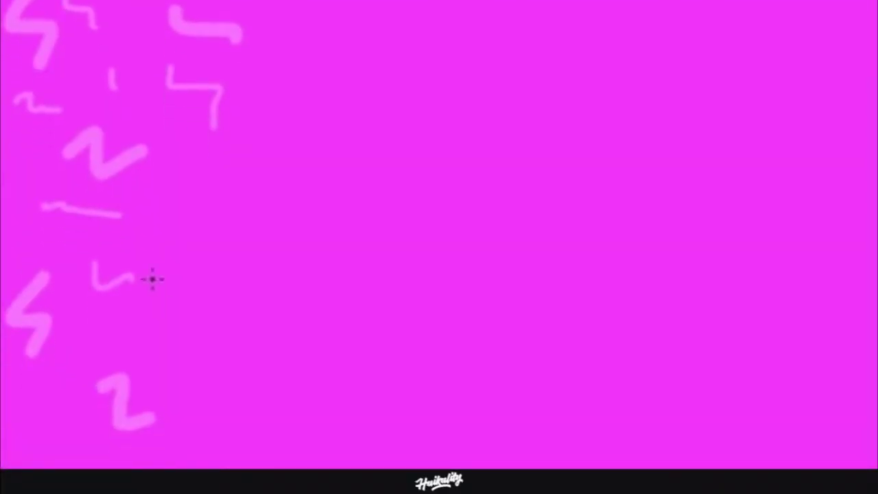
drag(142, 220, 170, 219)
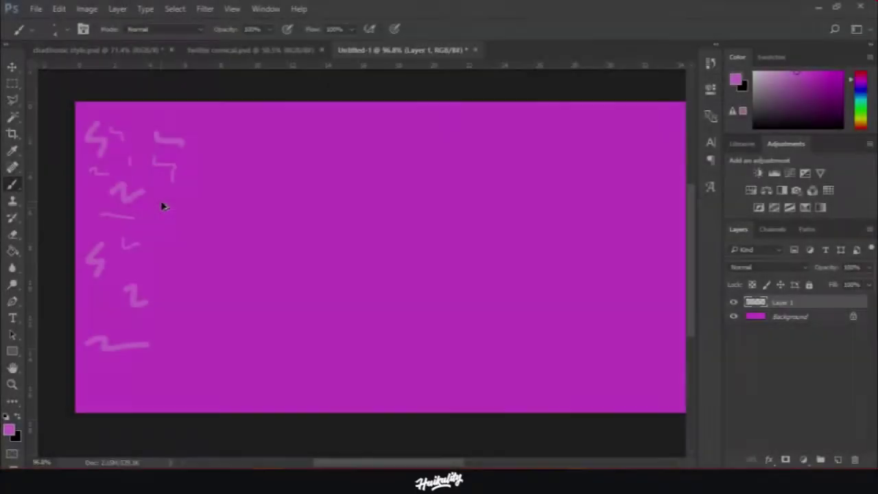
drag(86, 193, 91, 228)
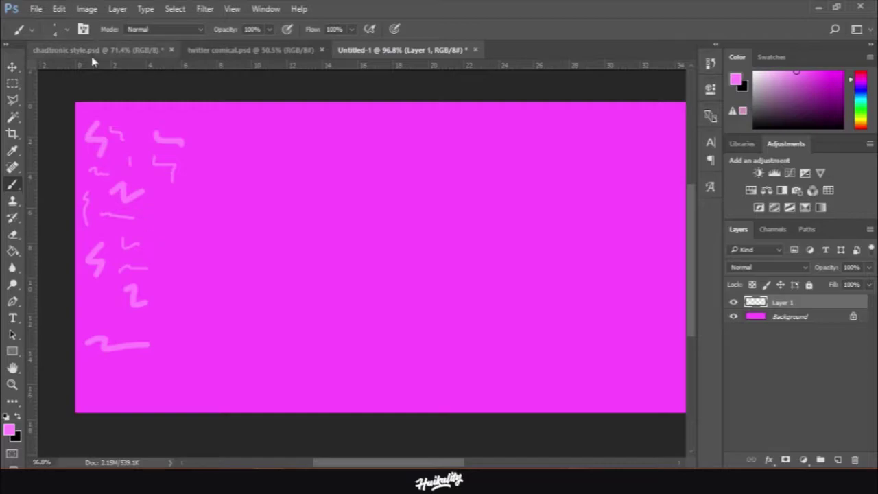
Set the brush size to 5 px and add short squiggles in the strip's gaps, undoing the last unwanted stroke.
scroll(106, 272, up, 3)
click(57, 29)
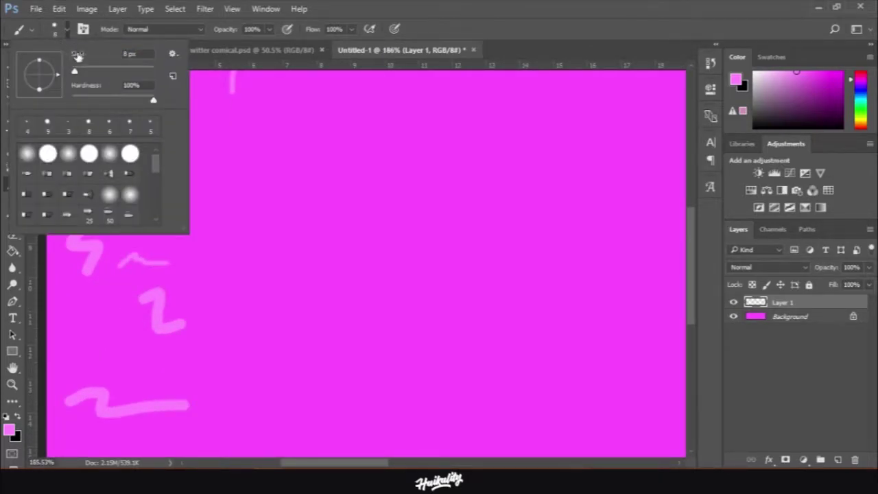
click(113, 323)
drag(66, 353, 110, 355)
scroll(140, 366, down, 3)
key(ctrl+z)
scroll(110, 255, up, 1)
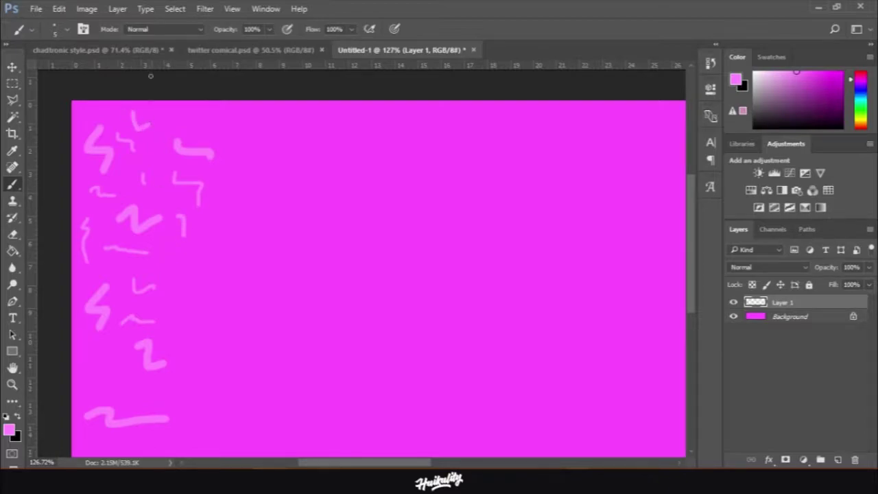
Set the brush size to 3 px and paint fine squiggles between the thicker strokes in the strip's middle.
click(58, 29)
drag(74, 70, 71, 71)
click(110, 274)
drag(103, 271, 180, 265)
scroll(124, 322, up, 4)
drag(162, 310, 173, 305)
key(ctrl+z)
drag(160, 271, 172, 281)
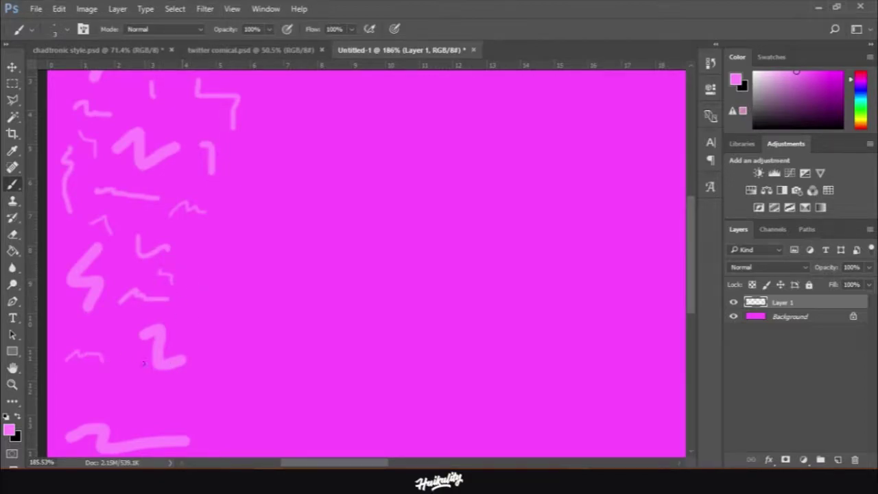
Add more fine 3 px squiggles around the strip's upper part, including partial ones running off the banner's left edge.
scroll(176, 341, down, 3)
scroll(100, 143, up, 3)
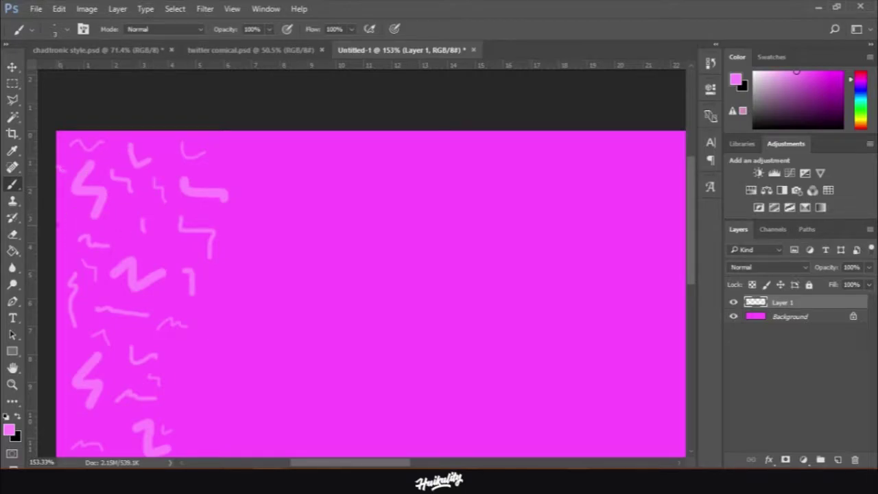
drag(59, 224, 73, 220)
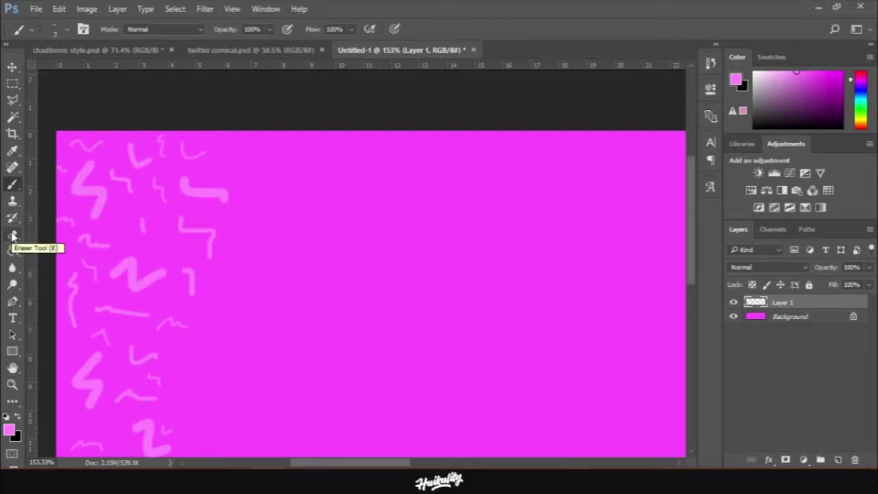
Erase the thin hook-shaped squiggle near the banner's upper edge, and undo the latest stray strokes.
click(12, 235)
drag(181, 147, 204, 153)
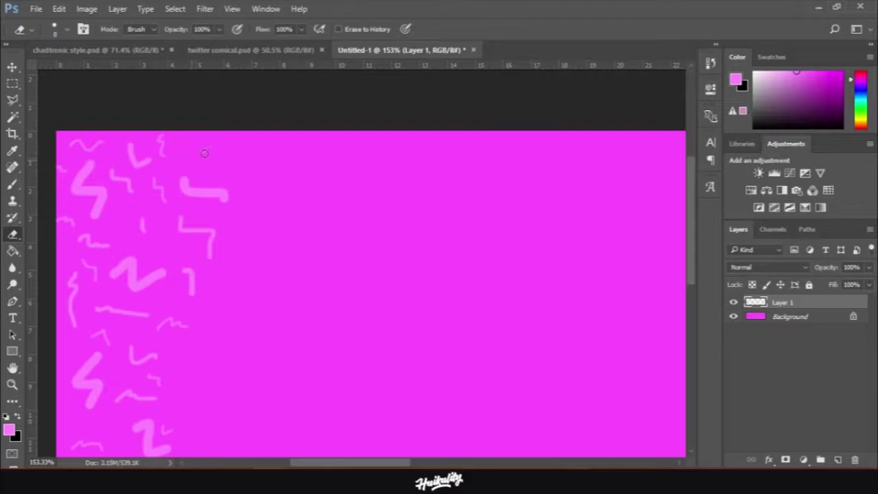
click(13, 83)
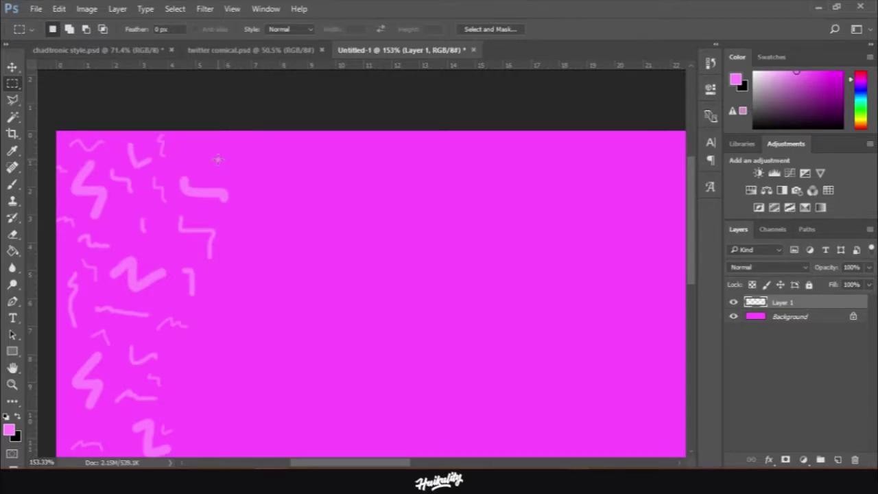
click(13, 185)
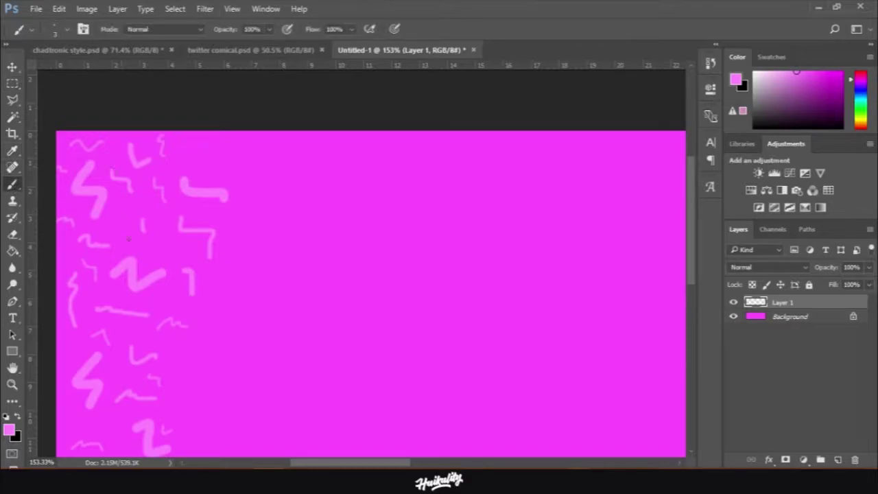
key(ctrl+alt+z)
key(ctrl+alt+z)
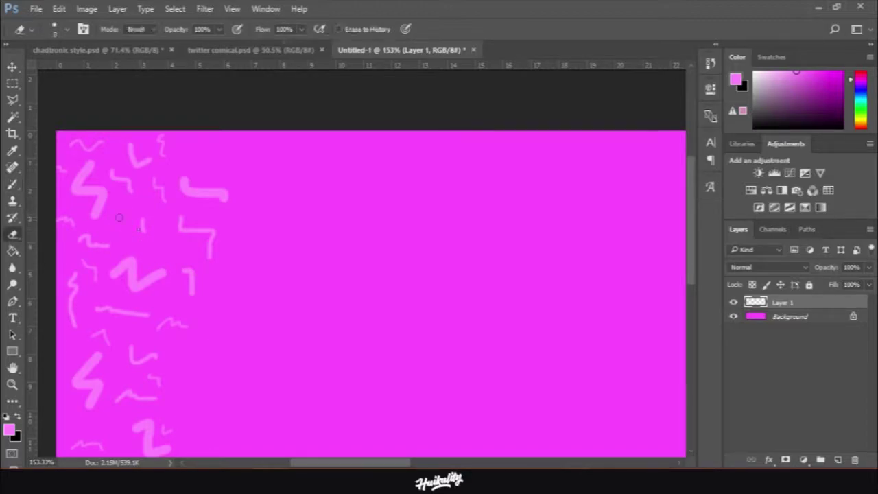
Fill gaps in the middle and lower part of the left strip with squiggles, varying the brush size.
scroll(212, 218, down, 3)
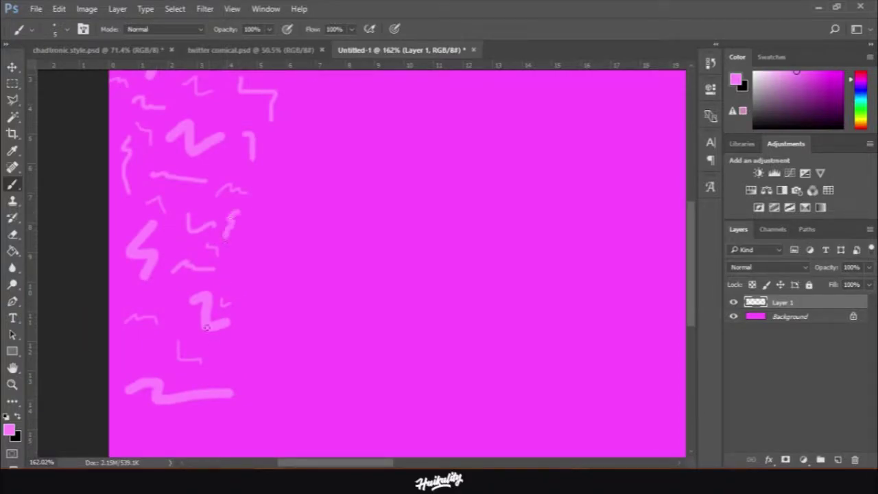
scroll(165, 302, up, 2)
scroll(116, 282, down, 1)
drag(122, 295, 133, 316)
click(55, 29)
drag(77, 68, 72, 68)
key(Return)
click(55, 29)
key(Return)
Set the brush size to 3 px and paint thin squiggles just above the long thick stroke near the strip's lower end.
scroll(168, 288, down, 2)
click(55, 29)
drag(78, 57, 72, 57)
key(Return)
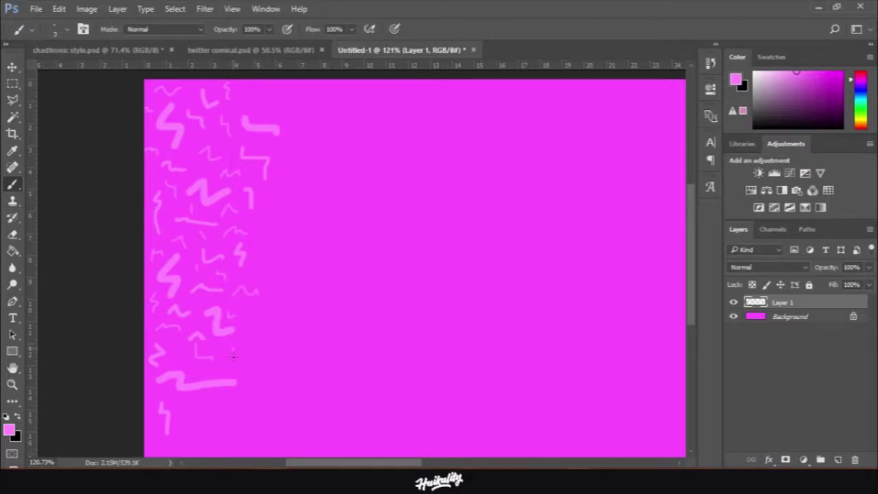
scroll(204, 274, up, 2)
drag(199, 343, 227, 343)
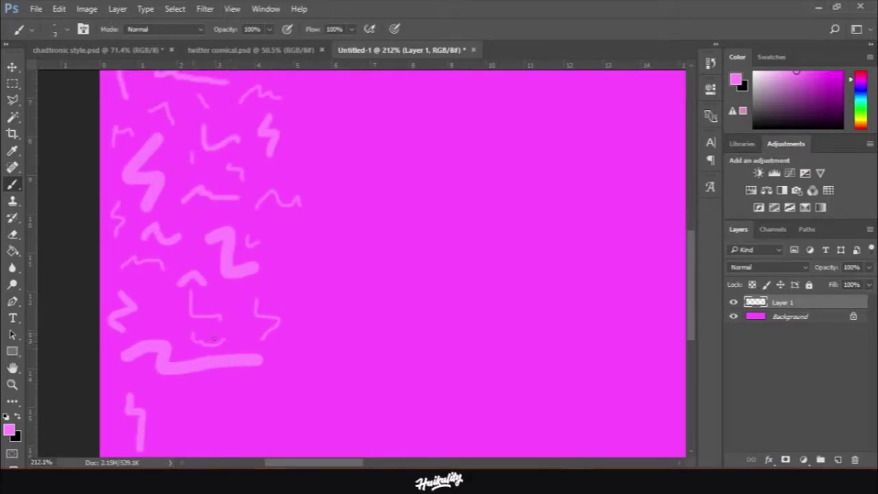
Enlarge the brush and paint thicker squiggles below the long stroke, including one cut off by the banner's bottom edge.
scroll(206, 342, down, 2)
click(32, 29)
drag(72, 57, 79, 56)
key(Return)
drag(203, 356, 213, 346)
drag(137, 414, 166, 409)
drag(232, 341, 242, 362)
Set the brush size to 4 px and scatter short ticks and small squiggles around the banner's lower-left corner.
click(32, 29)
drag(79, 57, 75, 57)
key(Return)
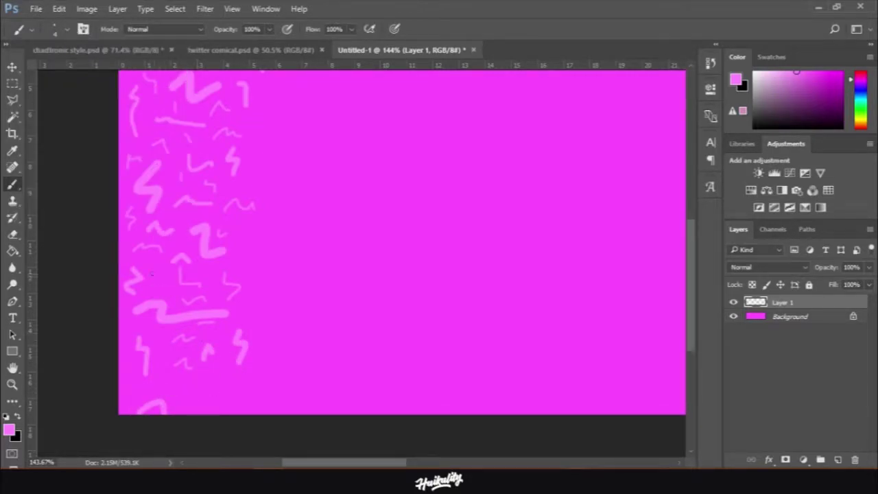
drag(213, 375, 206, 385)
drag(135, 384, 140, 392)
drag(123, 361, 127, 374)
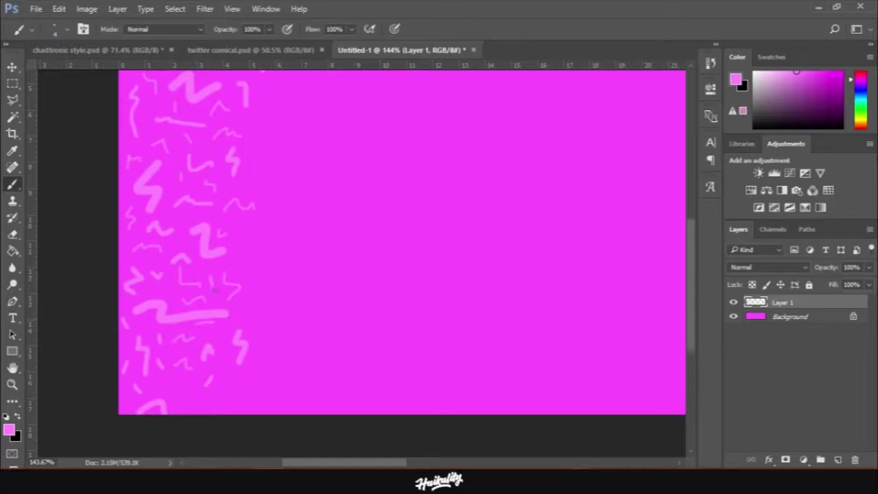
Paint a small 4 px squiggle near the banner's upper edge and fill the strip's remaining gaps with dots and short dashes.
scroll(198, 165, down, 4)
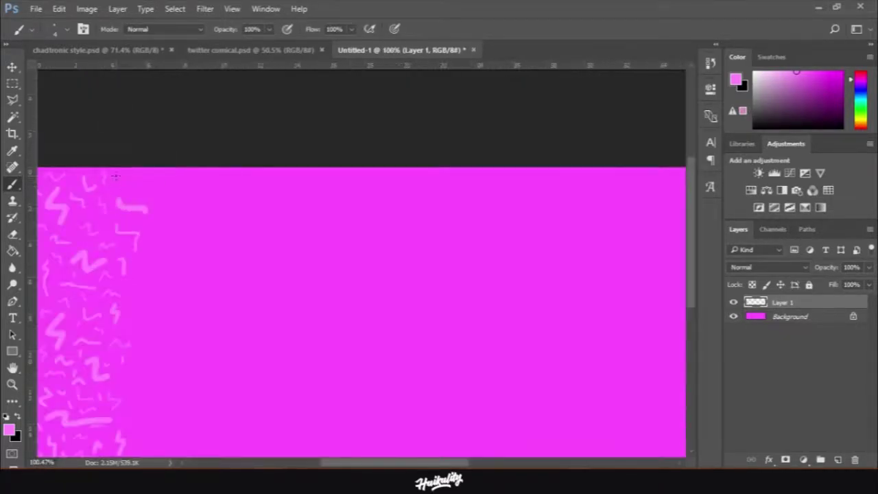
drag(118, 189, 127, 182)
scroll(106, 296, up, 3)
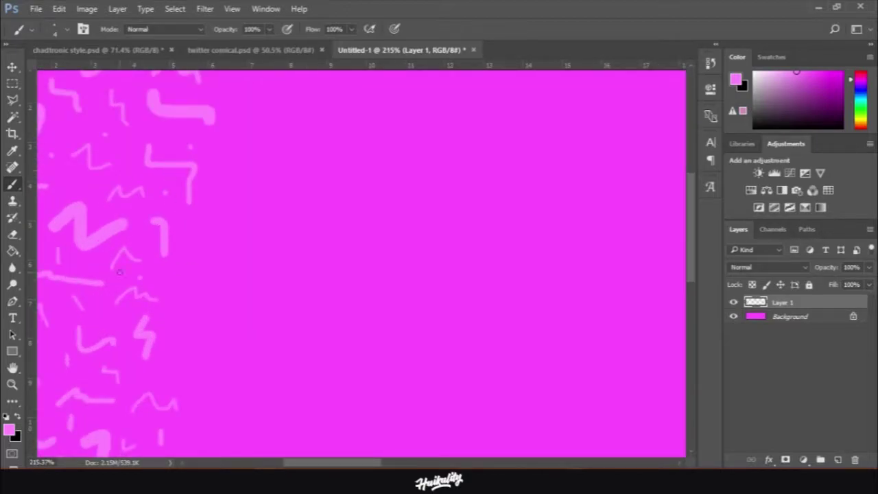
scroll(110, 309, down, 4)
scroll(127, 320, up, 1)
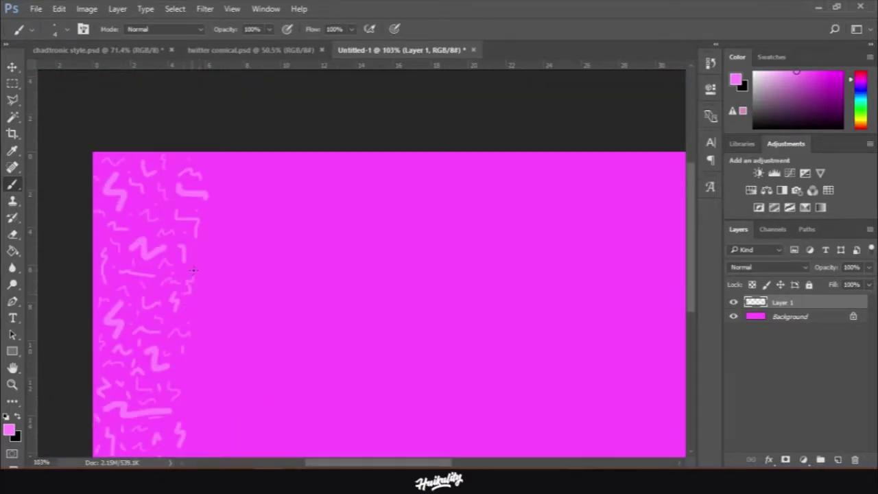
Set the brush size to 6 px and extend the pattern rightward with squiggles, including one at the banner's top edge.
scroll(204, 385, up, 2)
scroll(204, 385, down, 2)
scroll(213, 329, up, 2)
scroll(221, 272, down, 2)
click(67, 29)
key(Return)
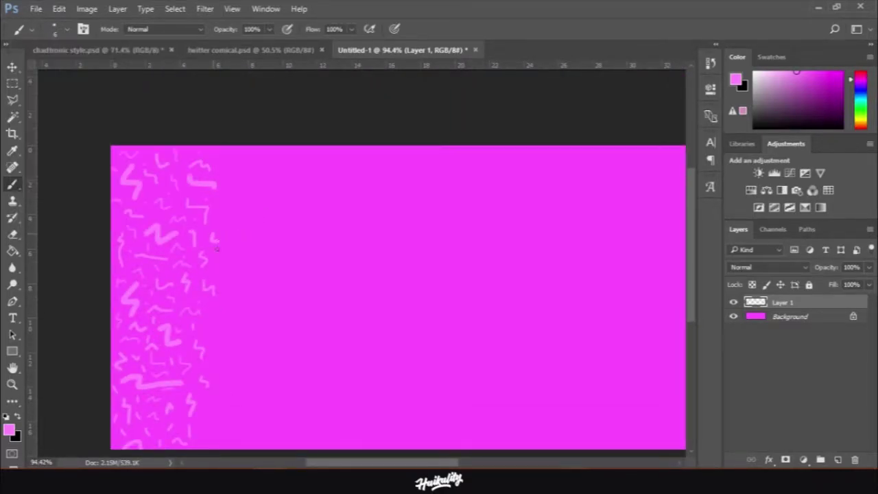
scroll(213, 322, down, 2)
drag(218, 166, 241, 162)
Set the brush size to 4 px and paint thin squiggles and ticks down the pattern's right side to the bottom edge.
click(68, 28)
drag(77, 71, 72, 72)
key(Return)
drag(216, 269, 228, 274)
drag(221, 322, 218, 355)
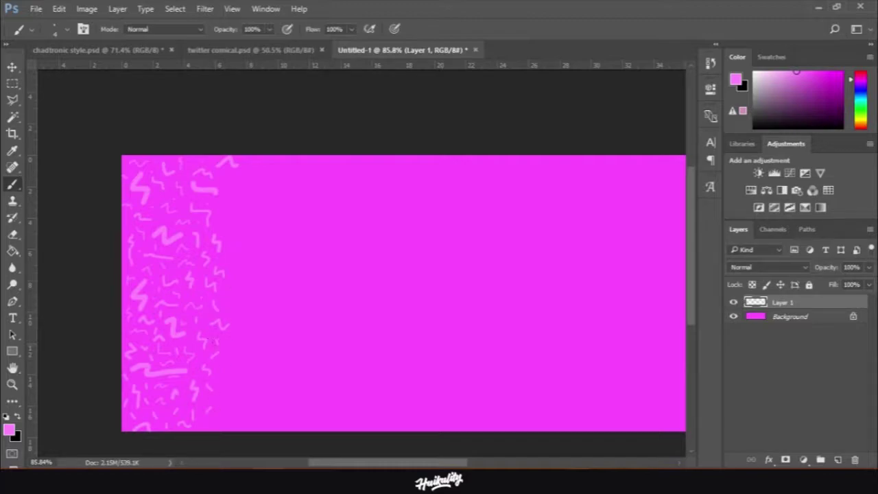
scroll(207, 405, up, 4)
scroll(182, 349, down, 4)
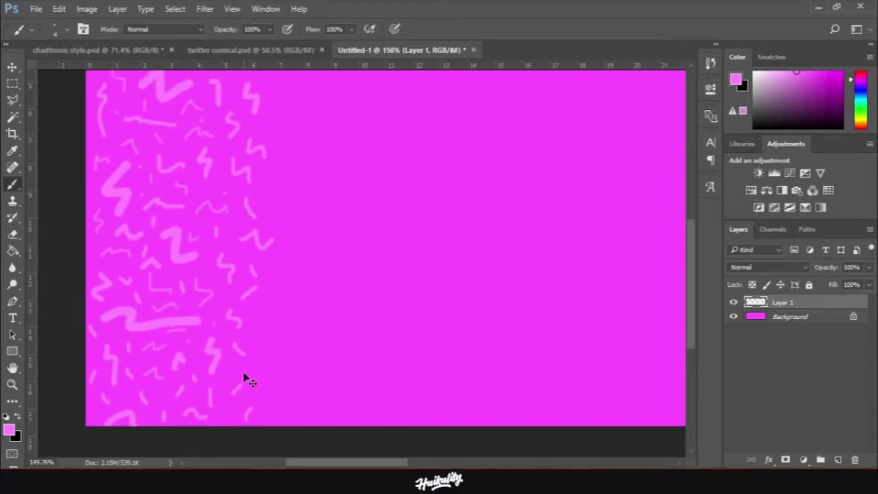
Set the brush size to 7 px and check the painted strip against the whole banner.
scroll(261, 315, up, 3)
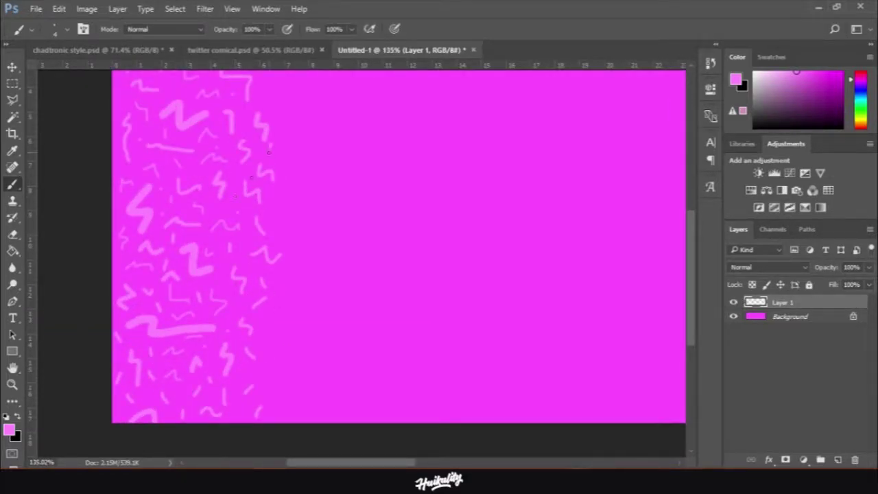
click(67, 29)
drag(72, 72, 76, 71)
key(Return)
click(13, 247)
key(b)
scroll(107, 283, down, 3)
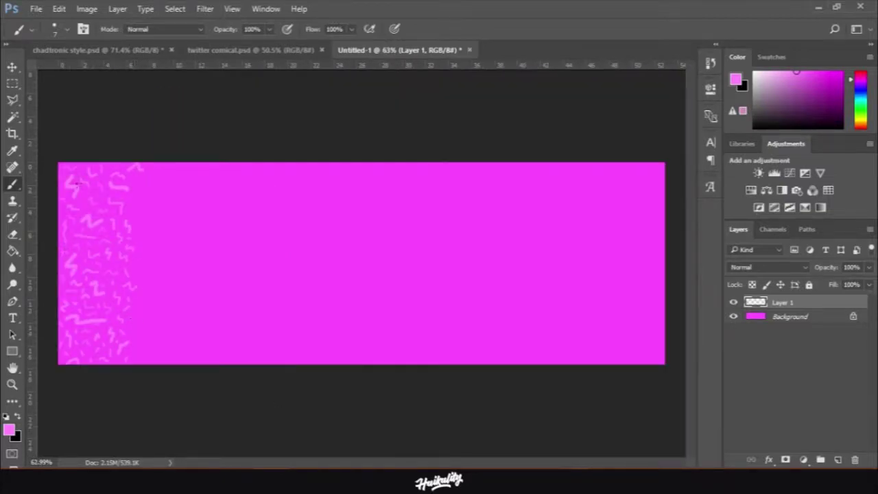
Set the brush size to 5 px and paint short ticks in the gaps of the strip's upper part.
scroll(108, 284, up, 5)
click(67, 29)
drag(71, 49, 67, 50)
key(Return)
click(67, 29)
key(Return)
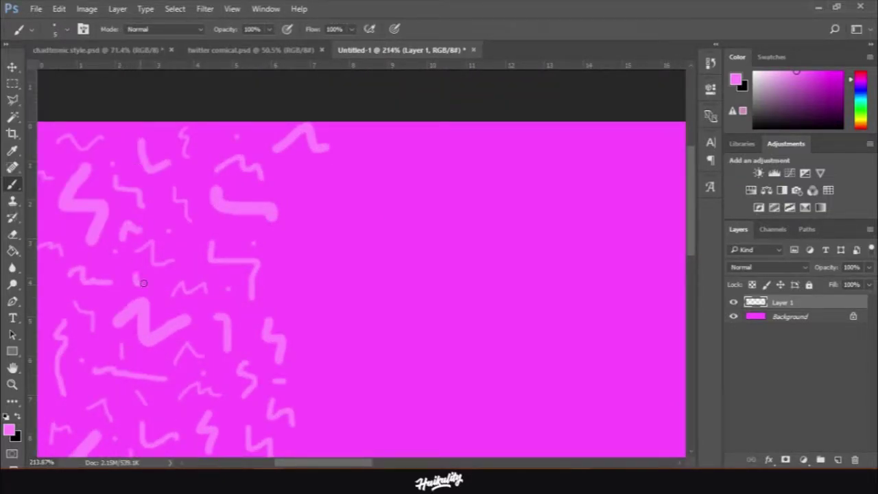
Set the brush size to 4 px and fill the remaining small gaps of the painted strip with fine marks.
scroll(137, 283, down, 3)
scroll(158, 295, up, 2)
click(67, 28)
drag(70, 50, 68, 49)
key(Return)
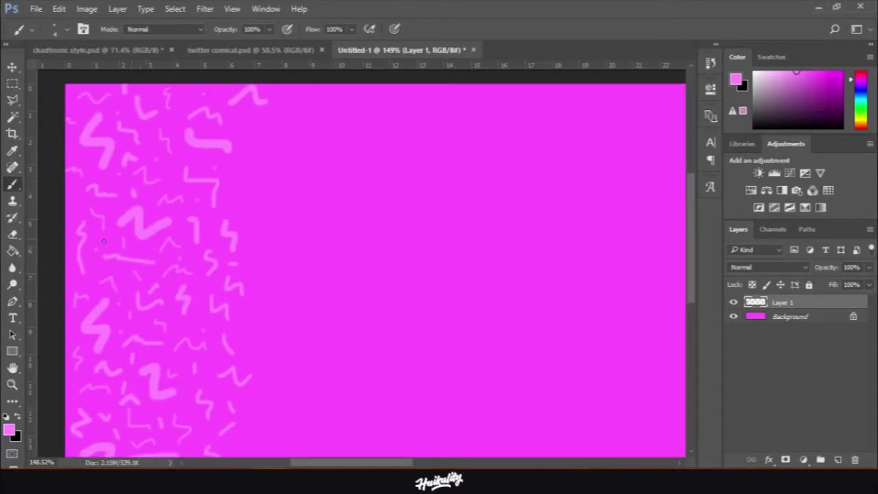
scroll(113, 239, down, 5)
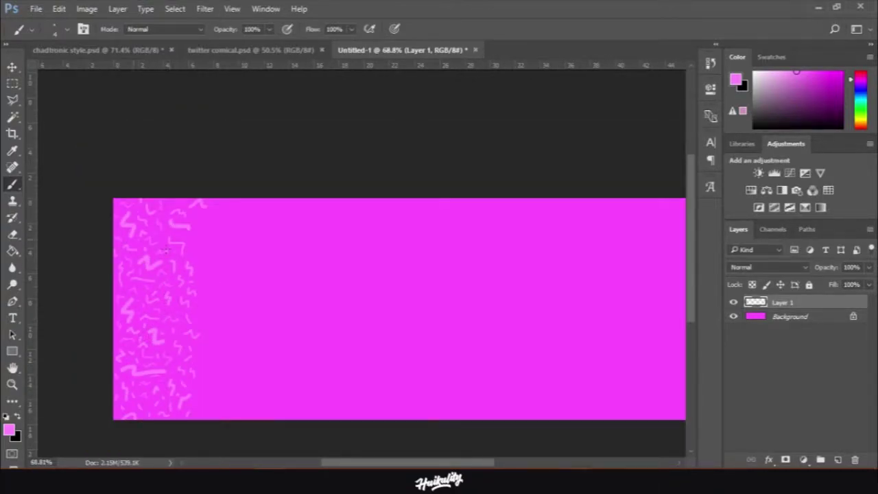
Duplicate the painted squiggle strip and place the copy directly to the right of the original.
click(12, 83)
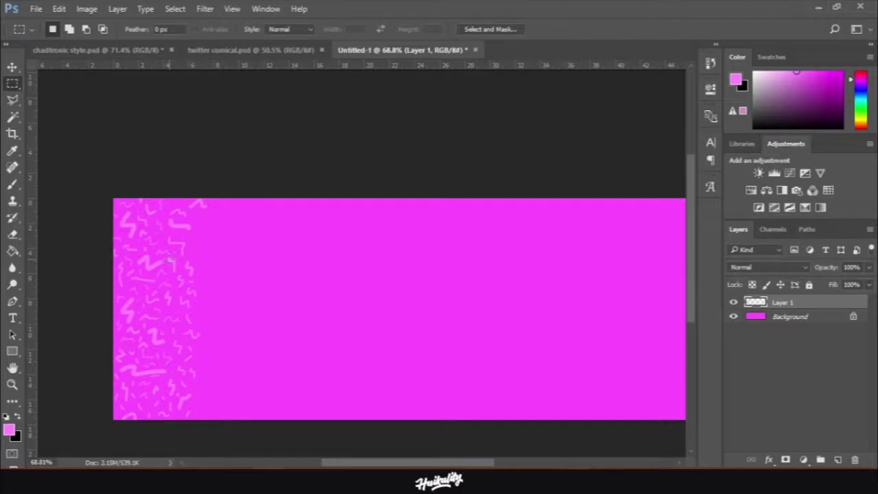
scroll(169, 259, down, 1)
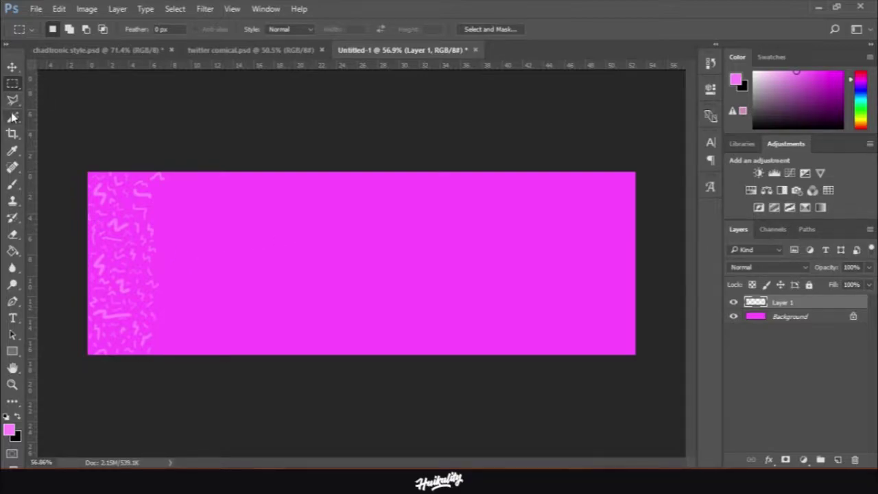
click(14, 67)
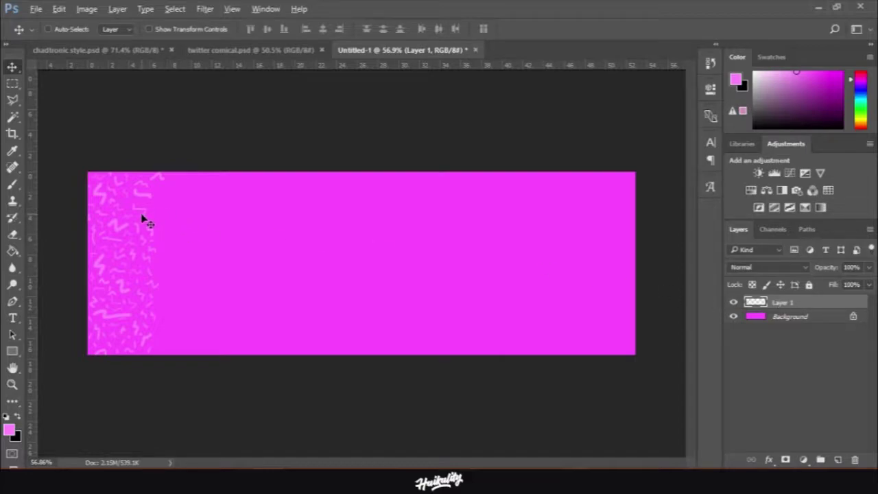
drag(126, 245, 198, 247)
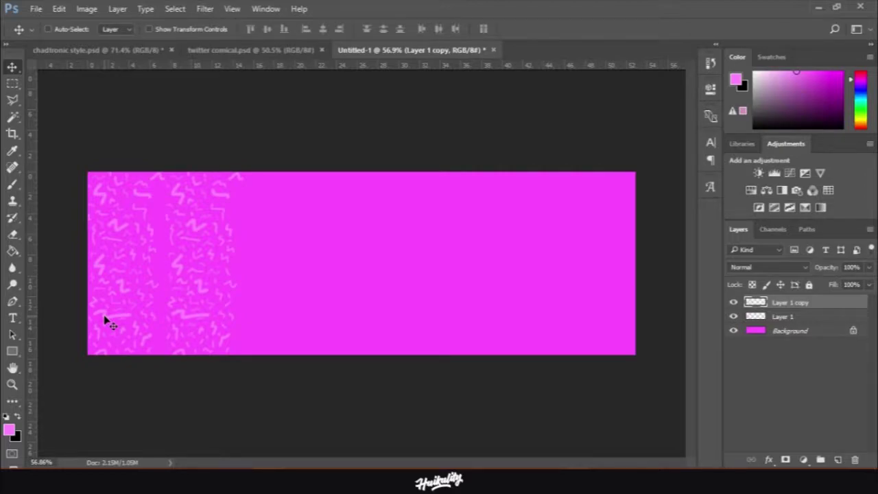
Flip the copied strip vertically with Free Transform, apply it and move the copy slightly closer to the original strip.
scroll(92, 303, up, 3)
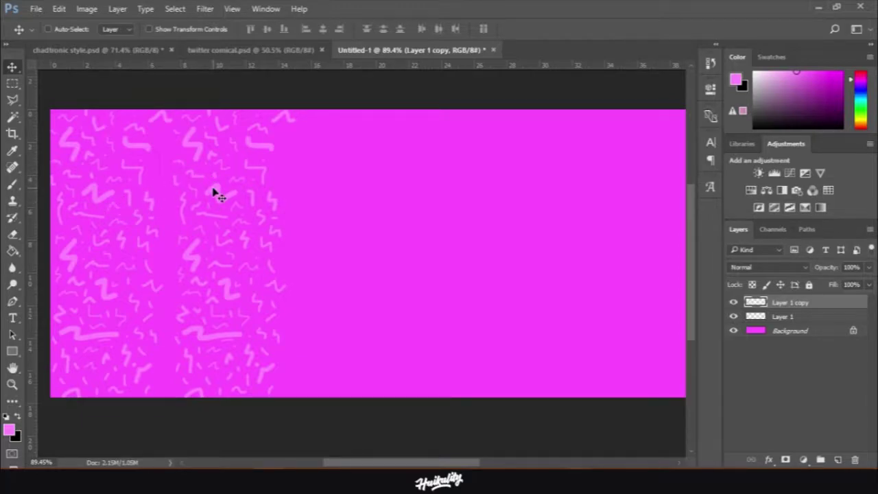
click(12, 83)
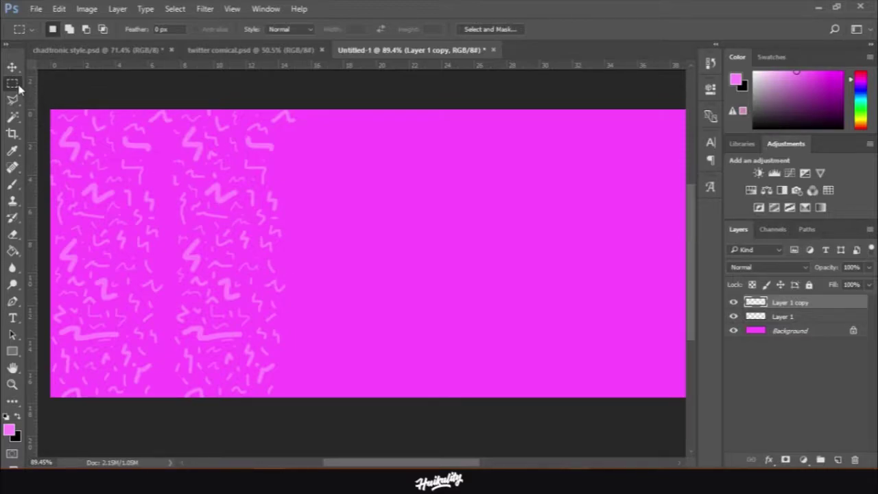
right_click(246, 223)
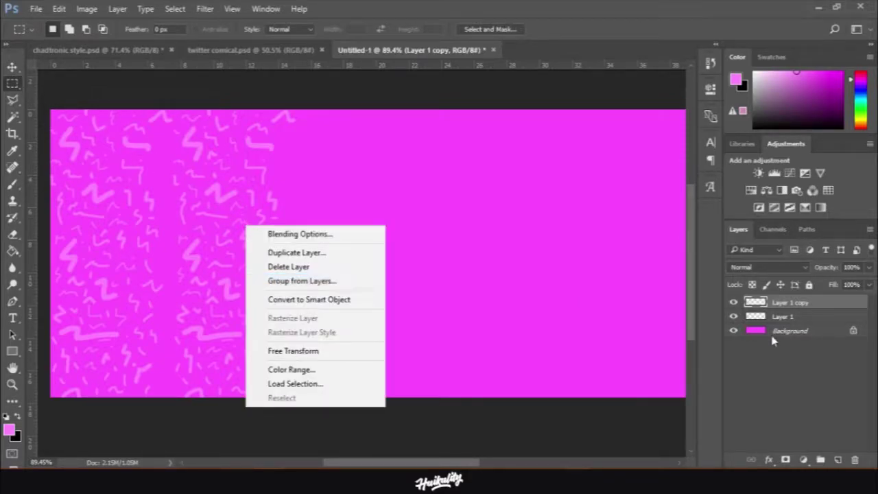
click(306, 351)
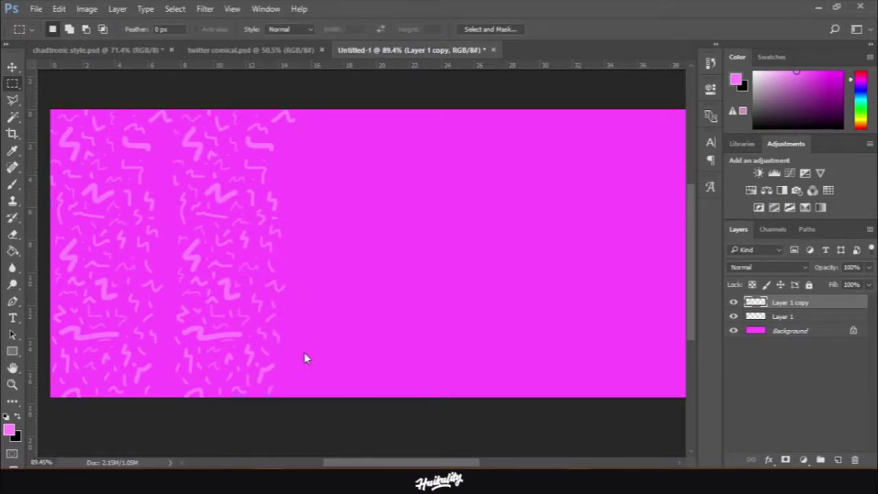
right_click(238, 235)
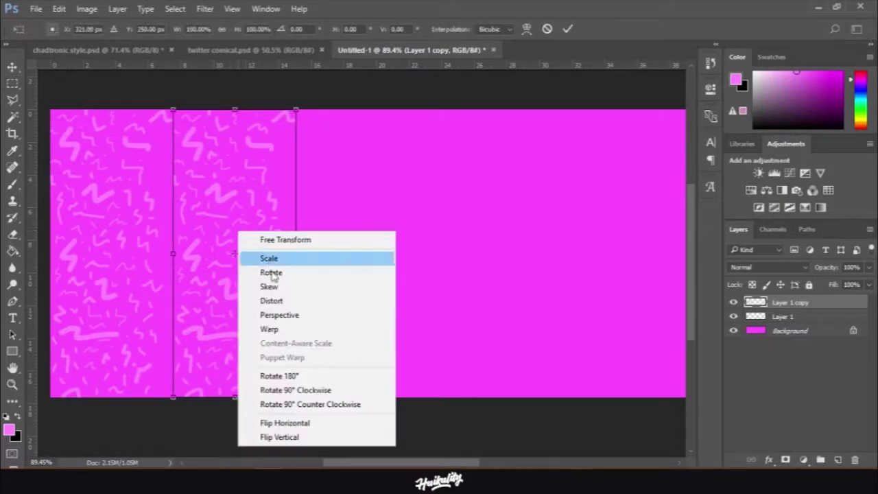
click(306, 427)
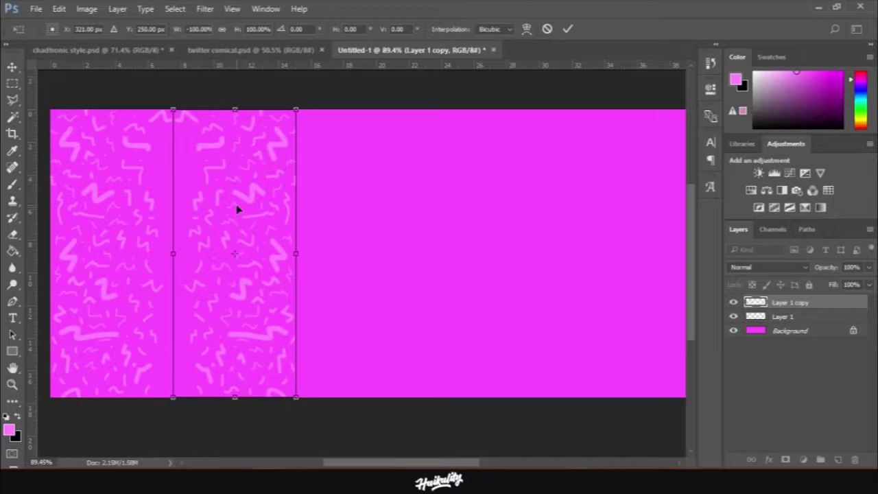
drag(303, 103, 174, 353)
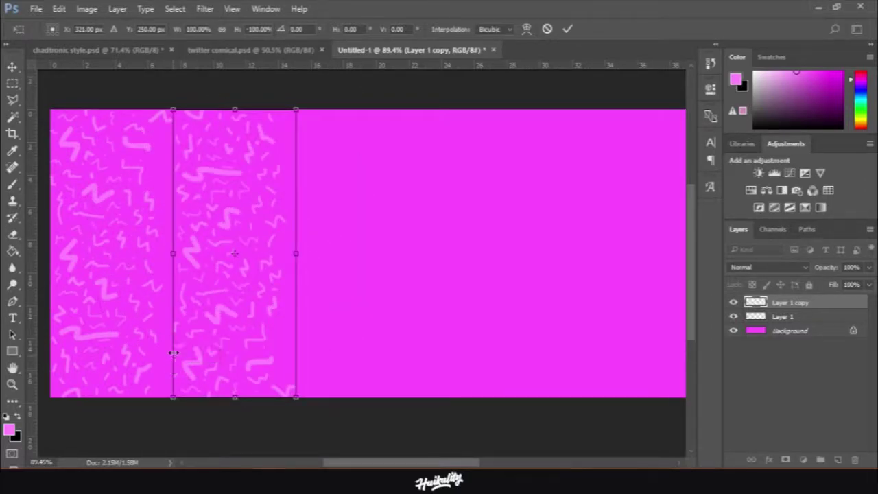
click(13, 68)
click(387, 191)
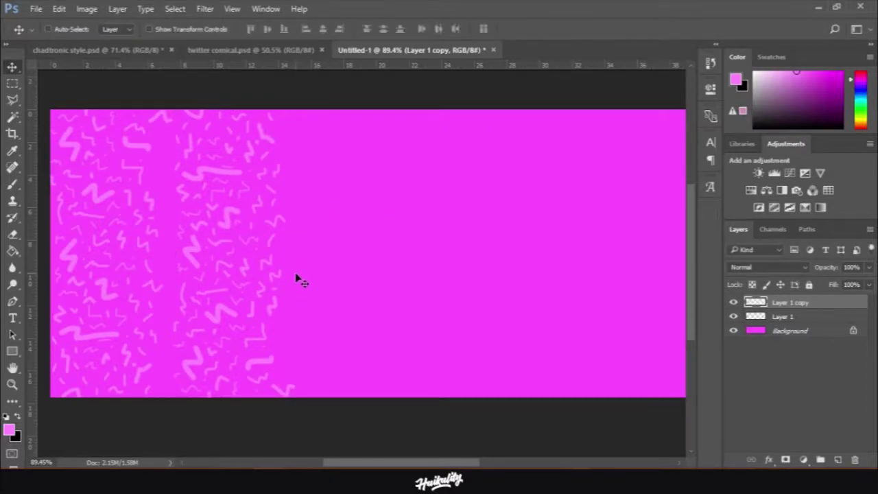
drag(271, 257, 261, 257)
scroll(186, 236, down, 2)
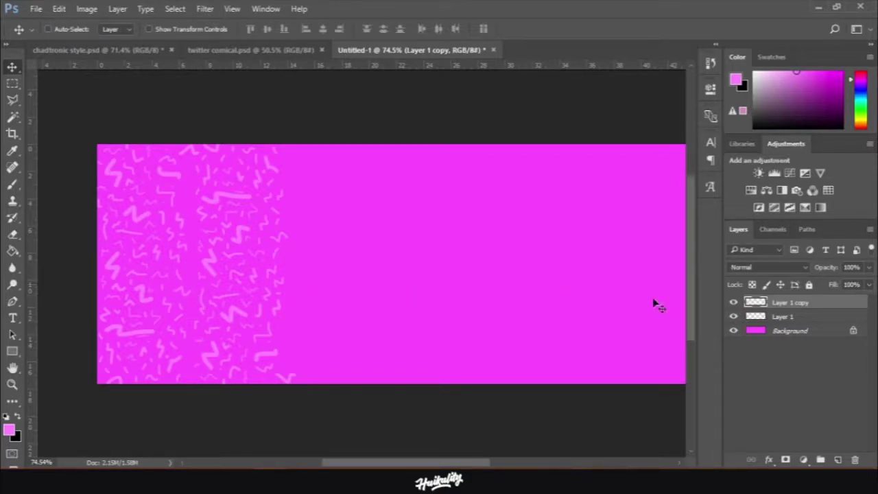
Select both squiggle strip layers and duplicate them side by side to the right of the existing pair.
shift+click(795, 318)
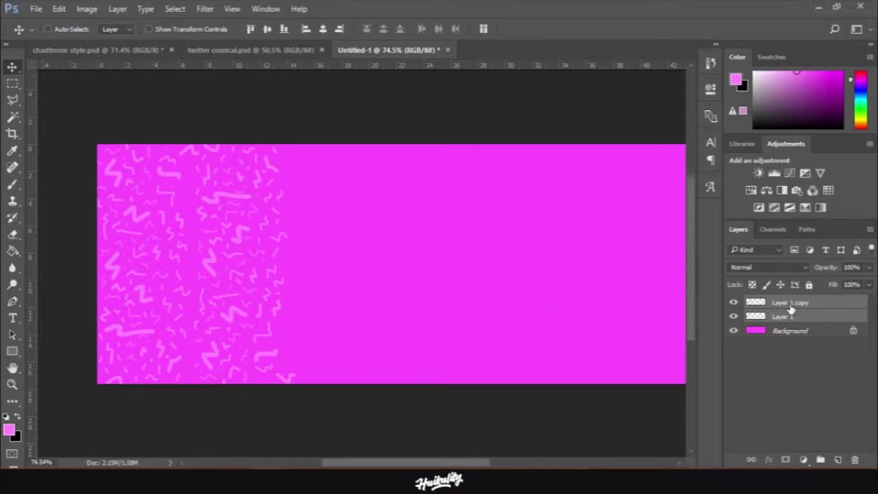
click(790, 307)
key(ctrl)
ctrl+click(792, 317)
scroll(234, 273, down, 2)
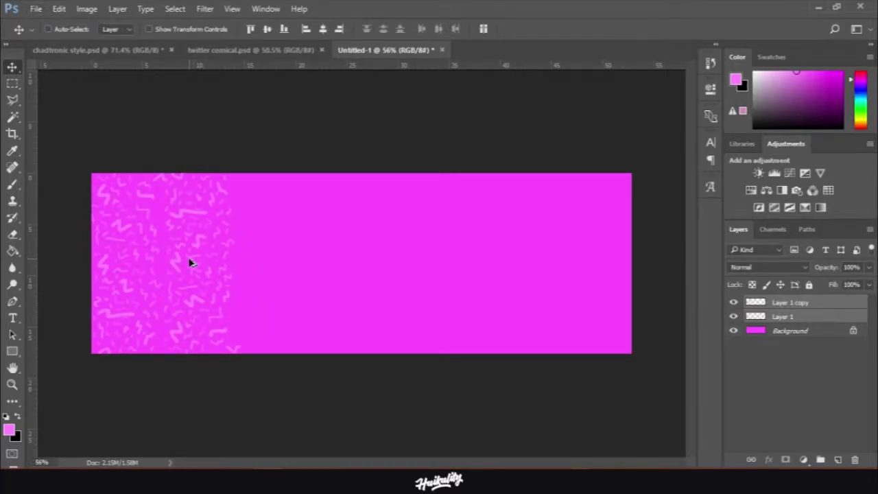
drag(180, 254, 333, 254)
Add the two older strip layers to the selection and duplicate all four strips to cover the rest of the banner.
ctrl+click(788, 333)
ctrl+click(779, 343)
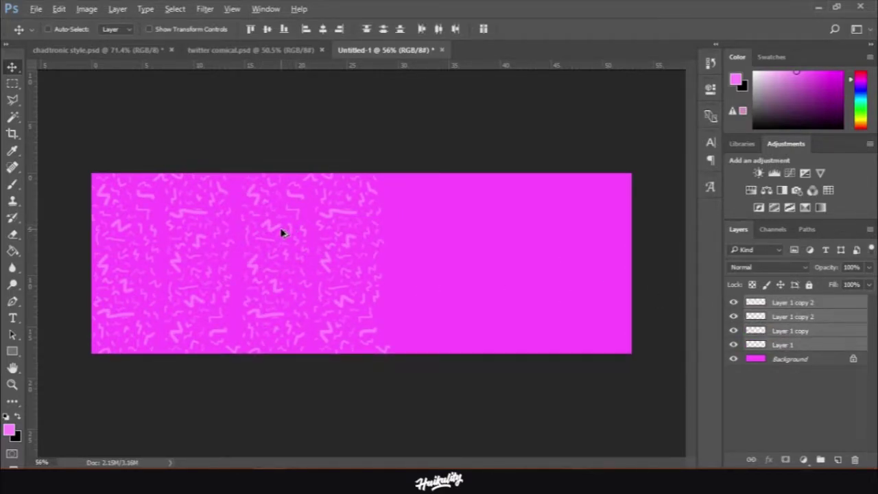
drag(270, 233, 567, 240)
scroll(380, 281, down, 2)
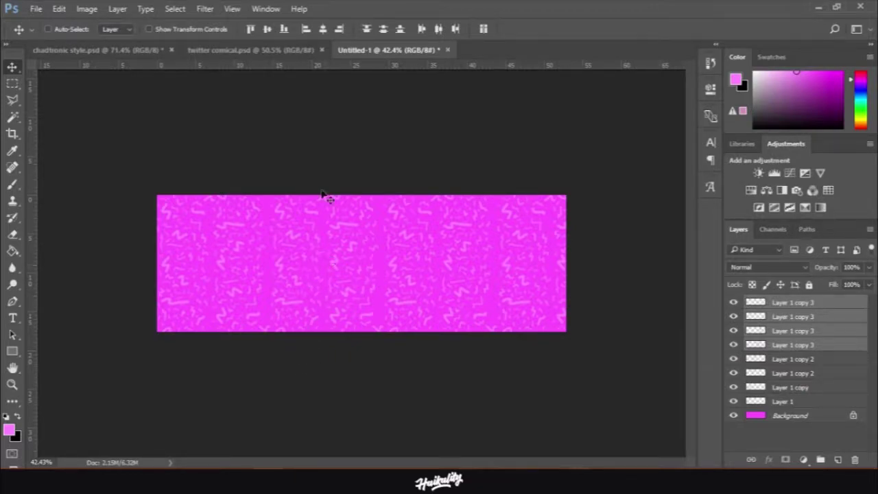
Inspect the seams between the repeated strips and add a new empty layer above all strip layers.
scroll(262, 291, up, 4)
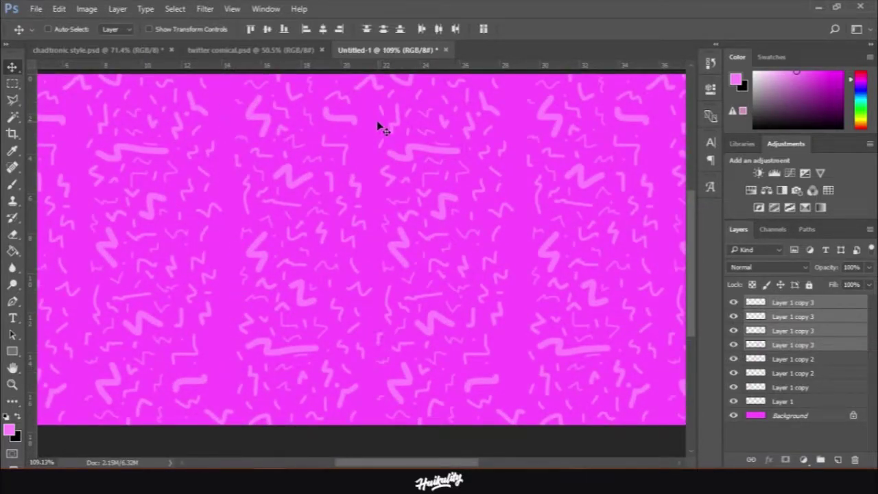
scroll(369, 221, down, 1)
scroll(418, 233, down, 1)
scroll(412, 217, down, 1)
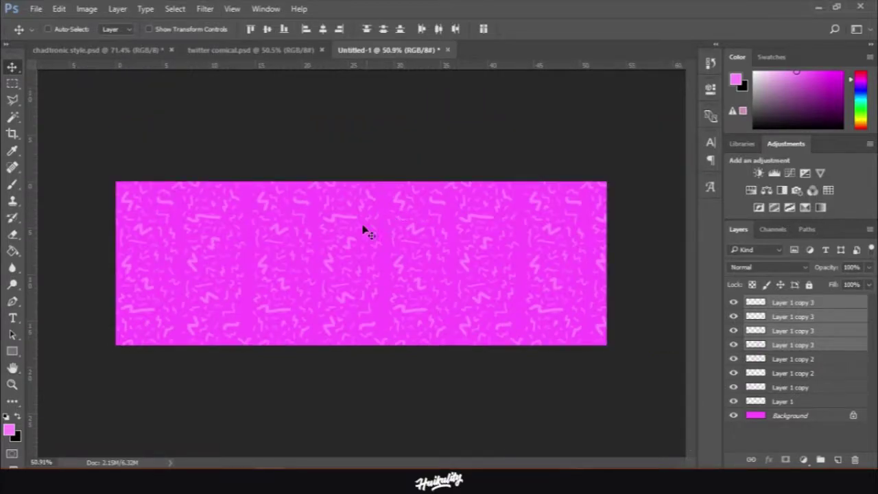
click(773, 306)
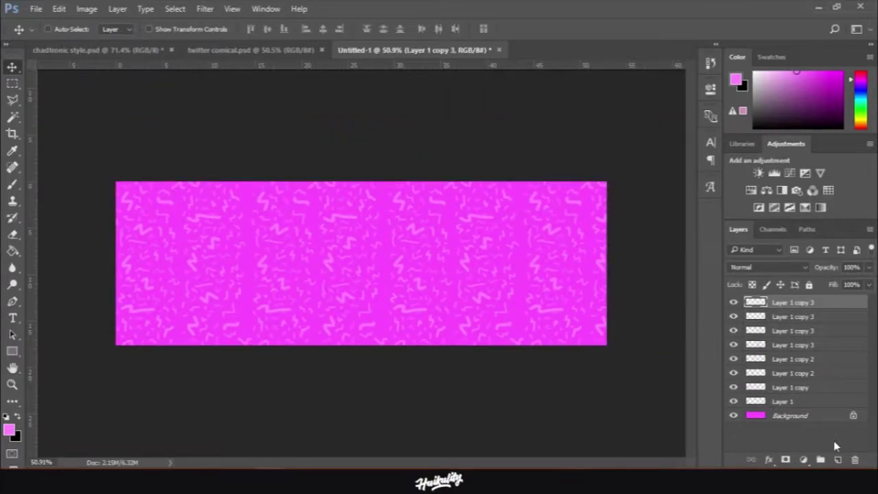
click(838, 460)
scroll(41, 185, up, 1)
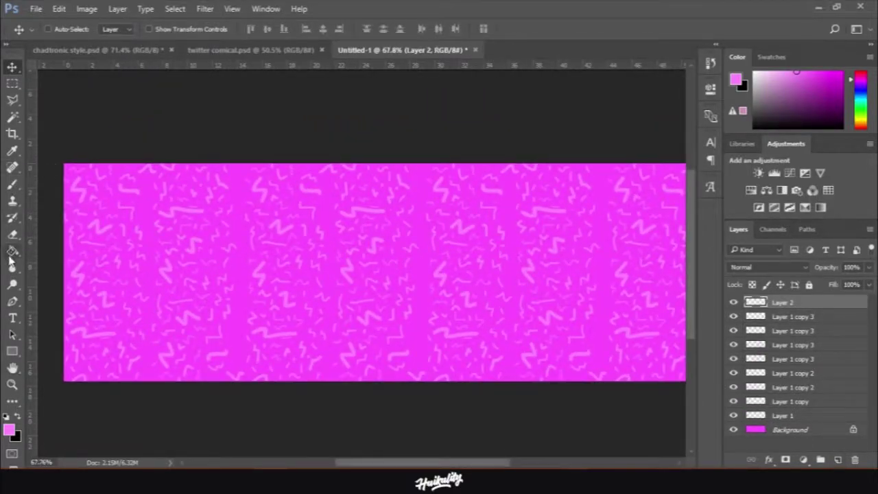
Paint 4 px squiggles with the Brush down the empty gap between the second and third strips.
click(13, 184)
scroll(205, 236, up, 2)
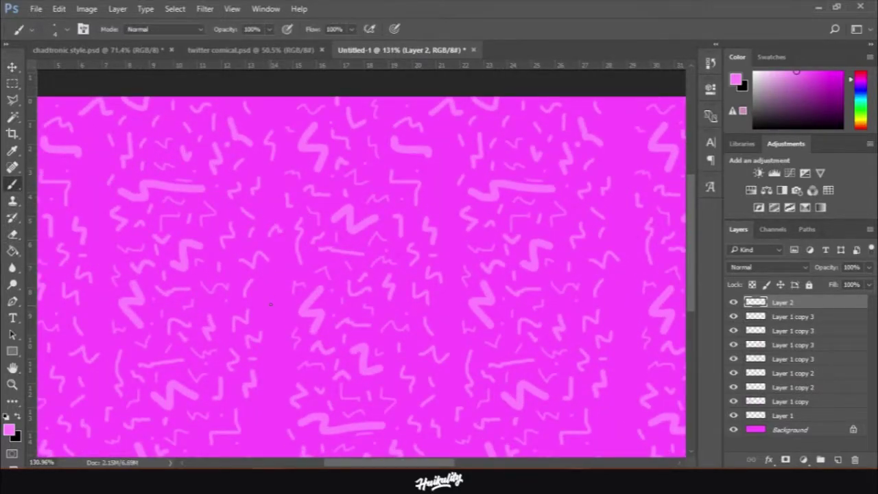
scroll(276, 310, up, 1)
scroll(277, 342, up, 1)
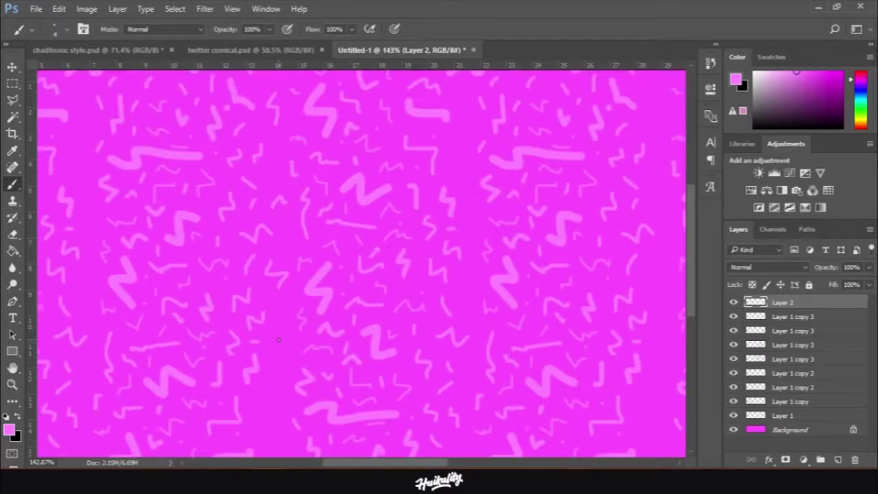
scroll(280, 390, down, 3)
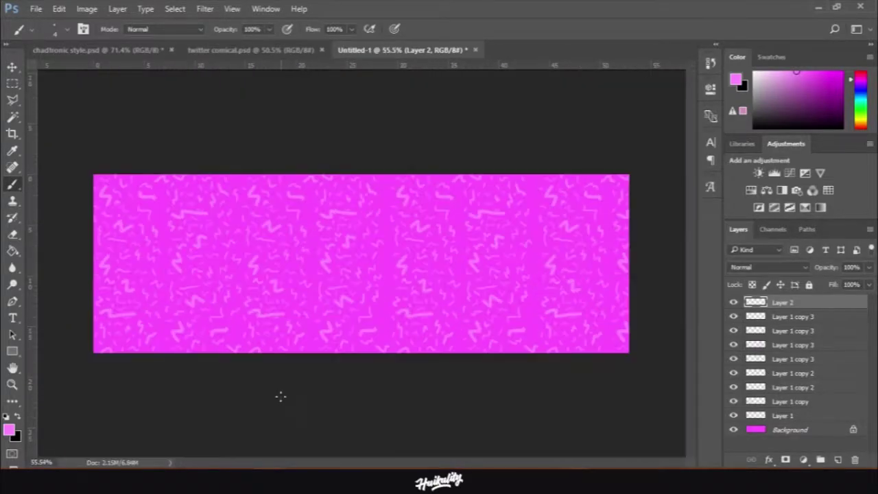
Set the brush size to 6 px and paint squiggles in the upper part of the gap between the fourth and fifth strips.
scroll(291, 344, up, 1)
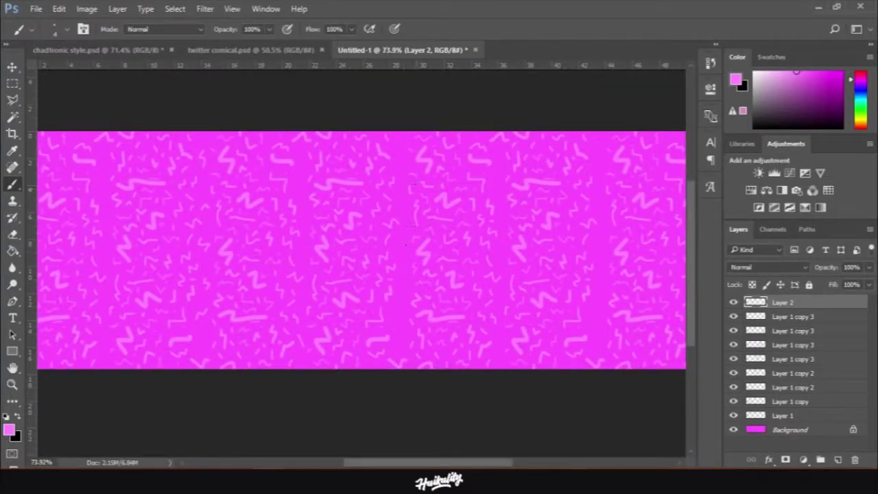
click(58, 29)
drag(72, 53, 73, 54)
click(67, 30)
scroll(427, 145, up, 2)
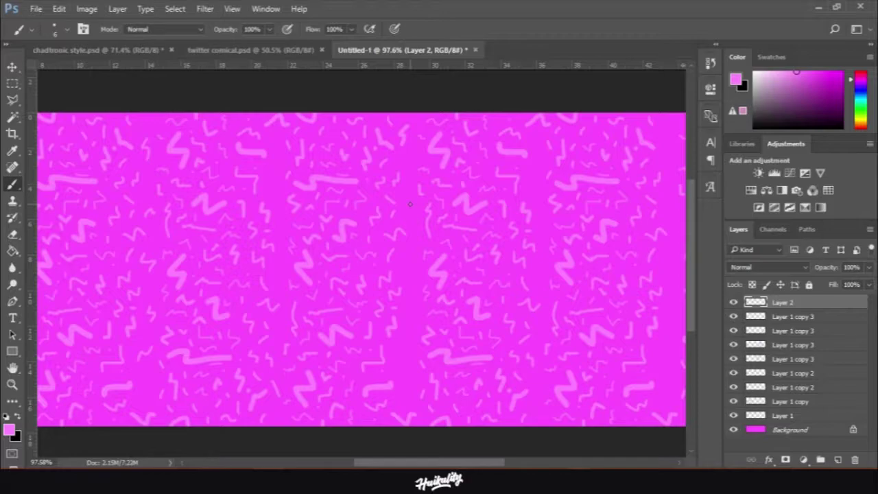
scroll(411, 203, up, 2)
drag(402, 227, 409, 234)
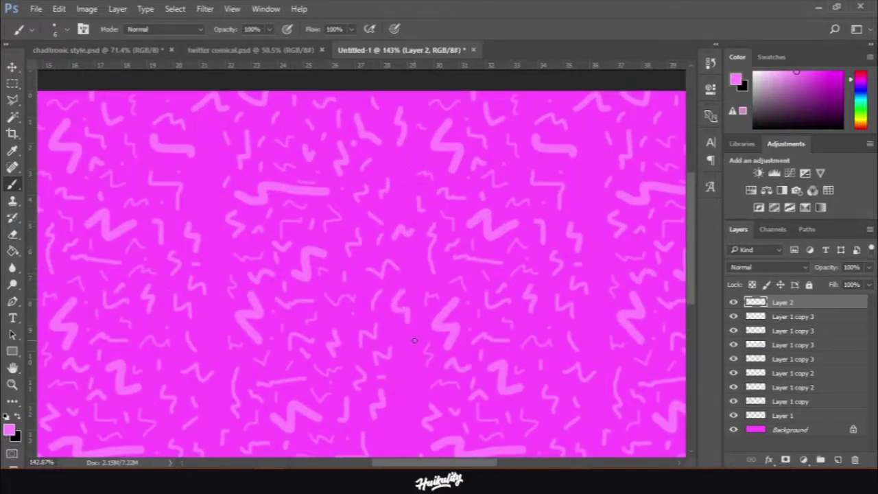
Continue the 6 px squiggles down the lower part of the gap between the fourth and fifth strips.
scroll(419, 422, down, 3)
scroll(419, 421, up, 2)
scroll(419, 422, up, 1)
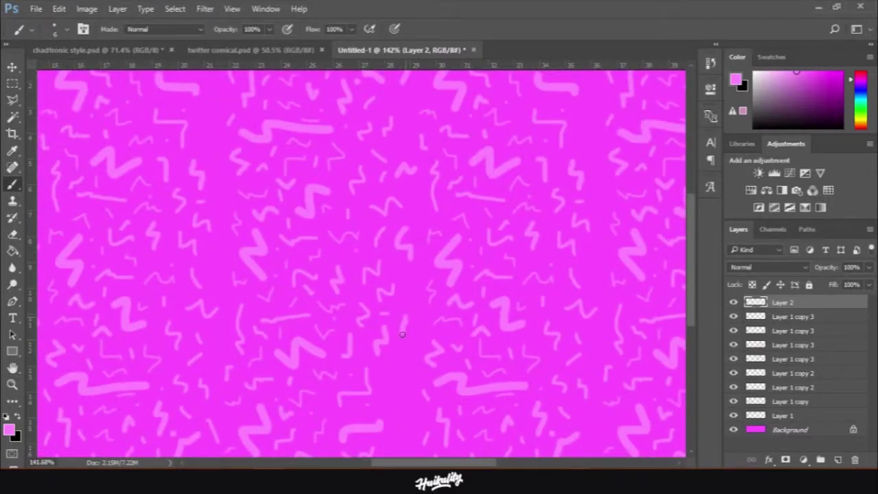
scroll(400, 417, down, 3)
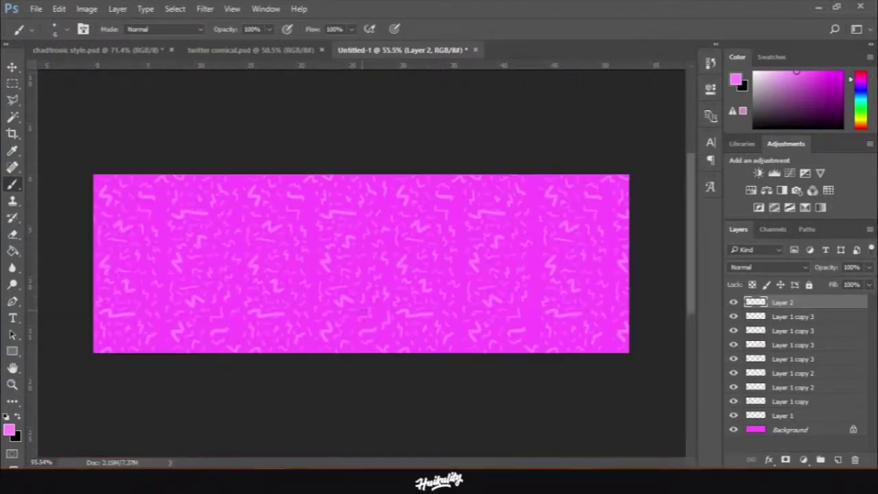
Paint 6 px squiggles down the empty gap between the last two strips near the banner's right end, redoing one stroke in its lower part.
scroll(382, 313, up, 1)
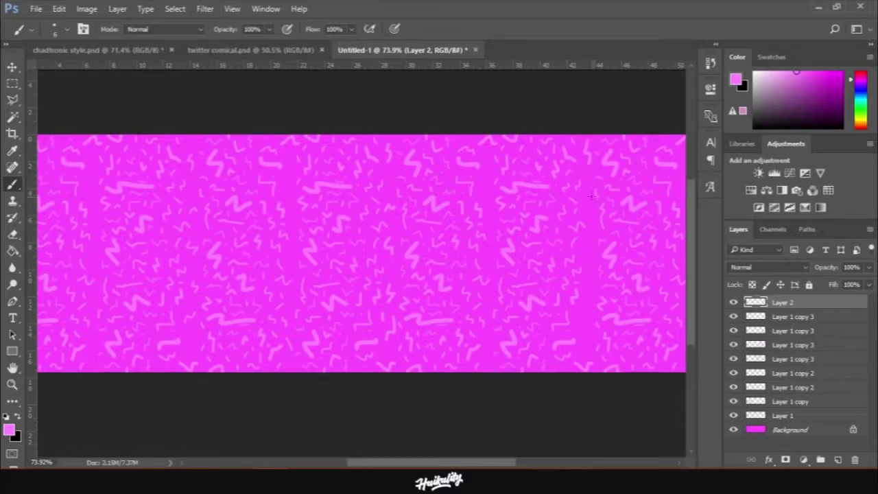
scroll(603, 215, up, 2)
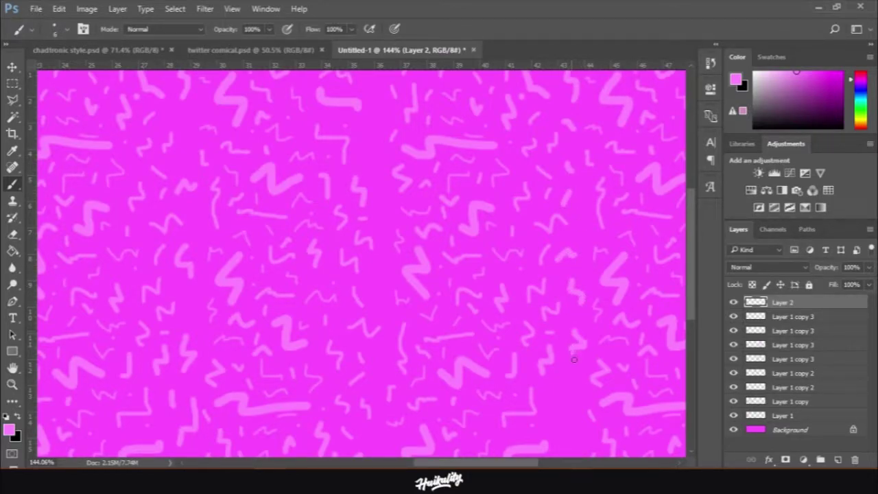
scroll(573, 353, down, 2)
scroll(504, 389, up, 1)
scroll(598, 292, up, 1)
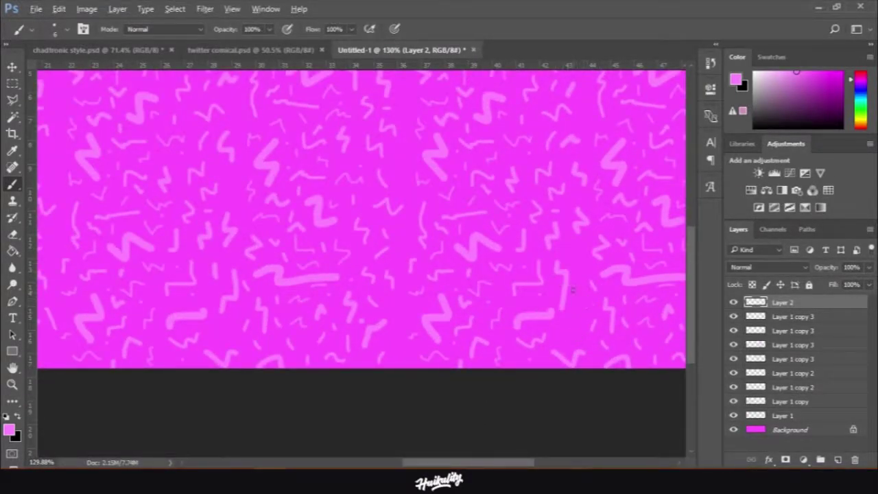
key(ctrl+z)
drag(568, 257, 569, 295)
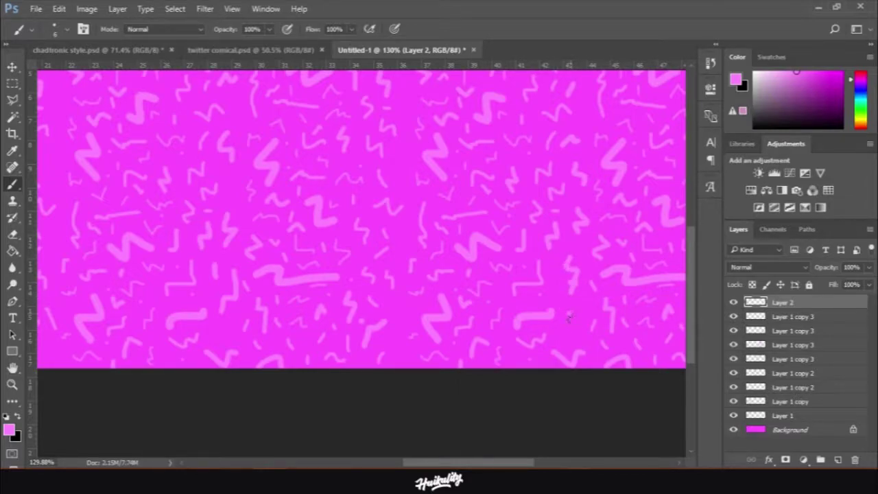
scroll(382, 319, down, 1)
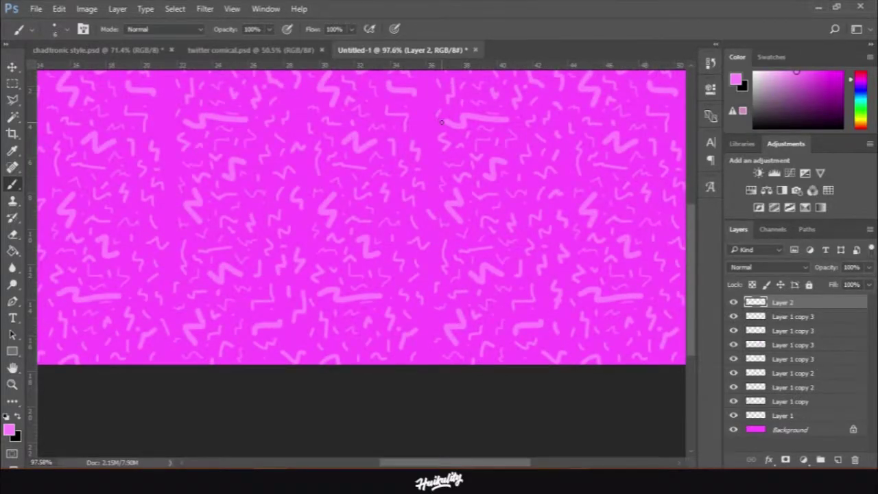
Set the brush size to 5 px and paint squiggles into the gap around the 36 cm ruler mark.
scroll(440, 122, up, 1)
click(55, 29)
drag(73, 57, 71, 56)
click(414, 108)
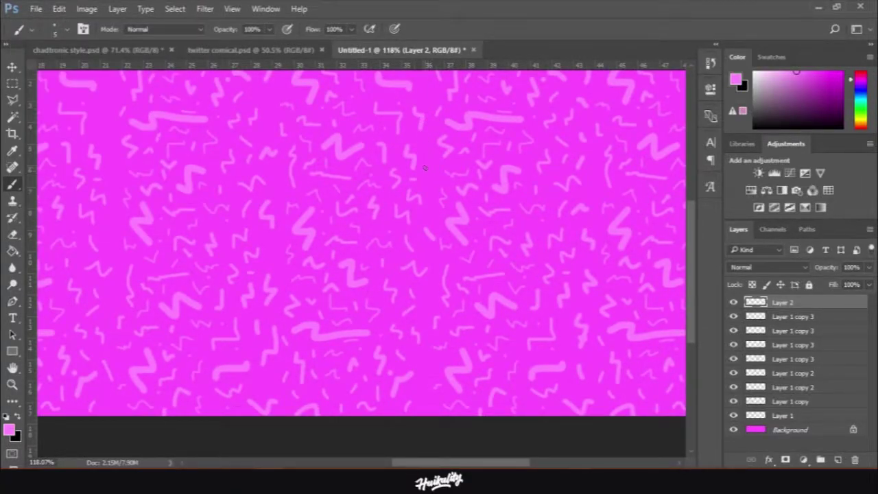
scroll(438, 162, down, 2)
scroll(432, 130, up, 2)
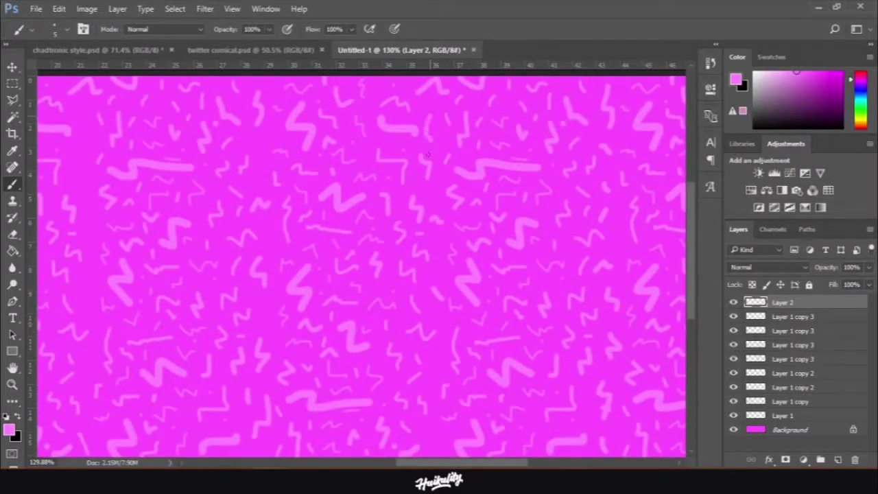
scroll(419, 171, down, 1)
scroll(419, 170, down, 2)
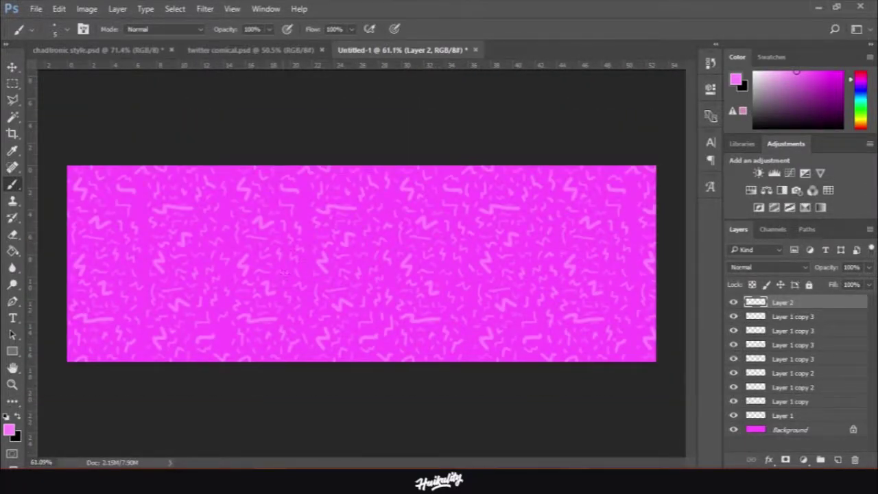
Continue the 5 px squiggles in the sparse gap around the 21 cm ruler mark.
scroll(285, 274, up, 2)
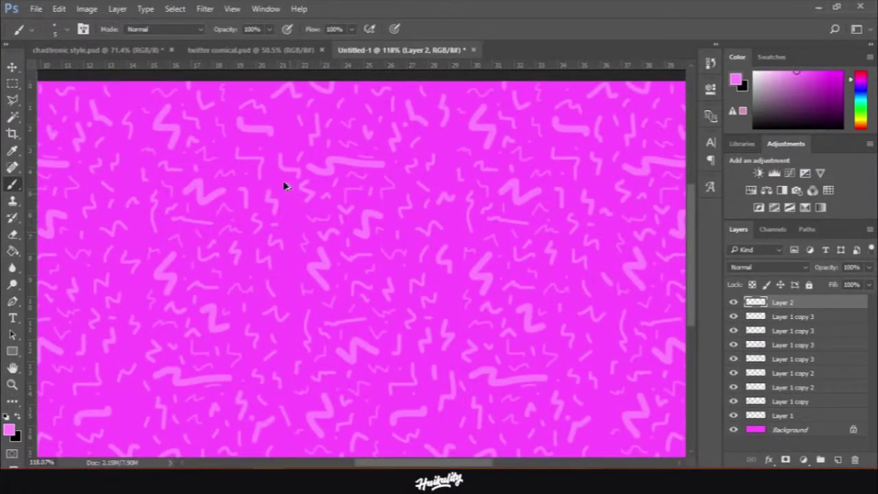
drag(281, 279, 297, 265)
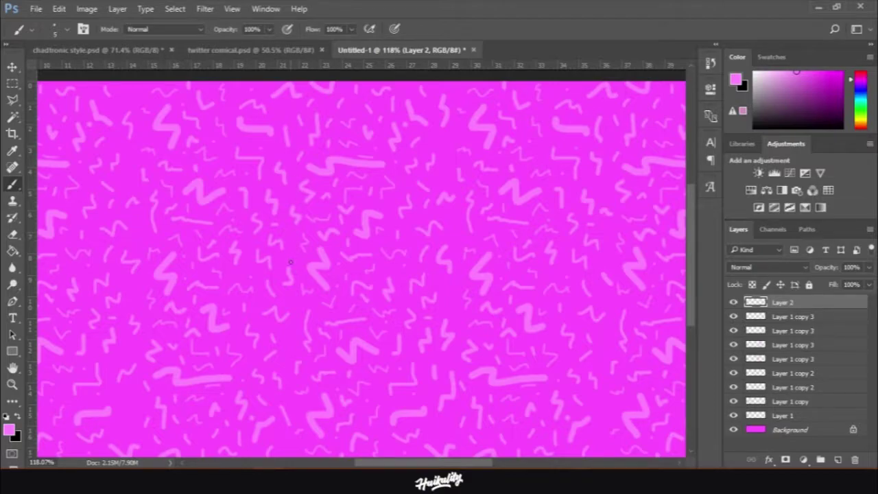
scroll(290, 262, down, 2)
scroll(331, 278, down, 2)
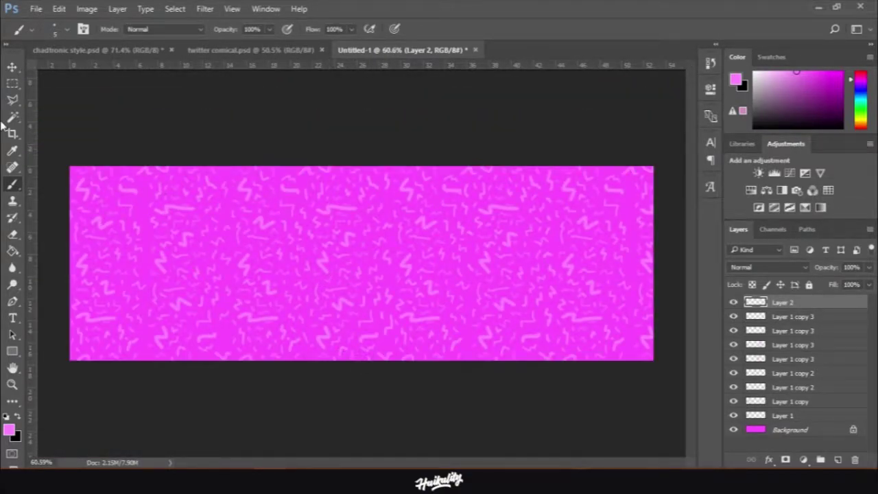
Add a new empty layer above all the squiggle layers.
click(12, 83)
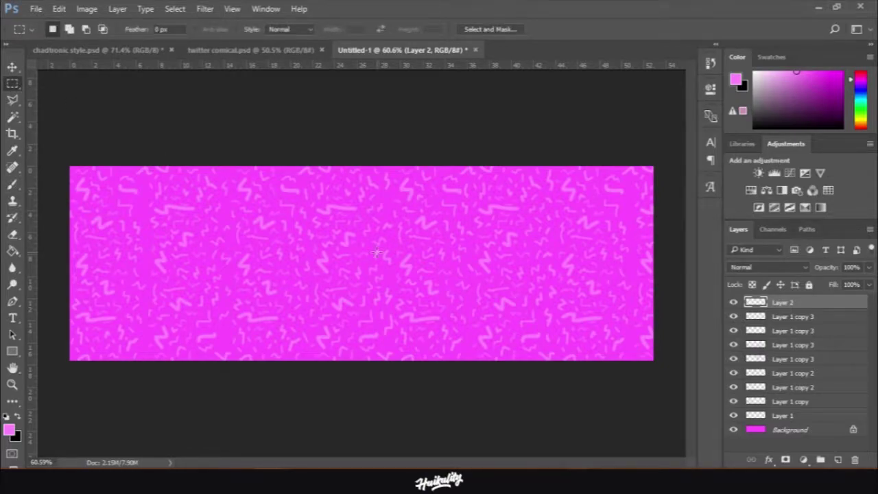
scroll(231, 286, down, 1)
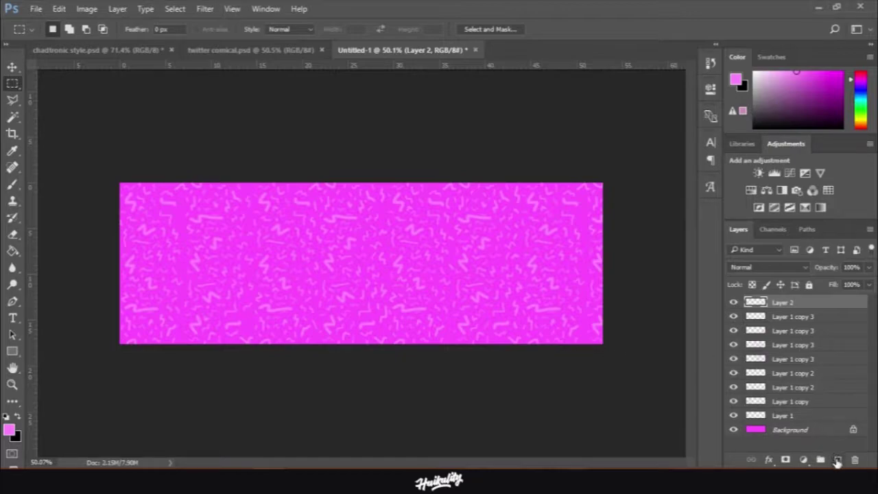
click(838, 461)
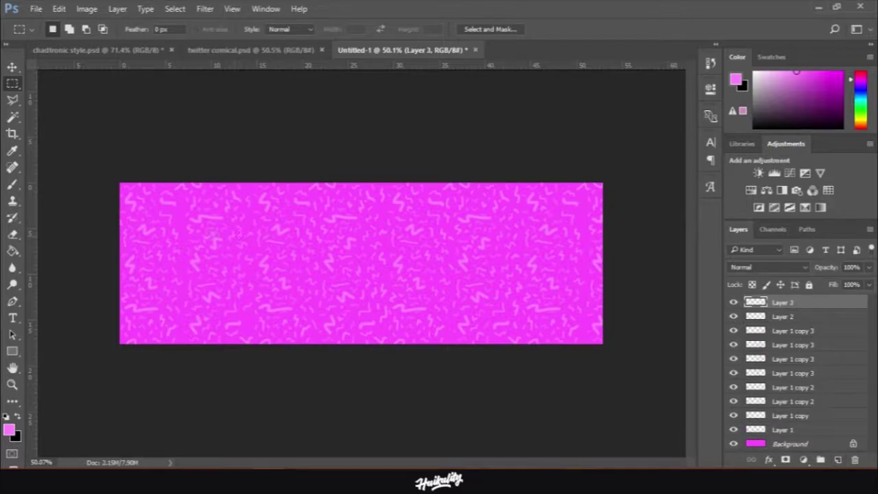
Trace the upper and right zigzag edges of a wide starburst with the Pen tool around the banner's middle.
click(12, 302)
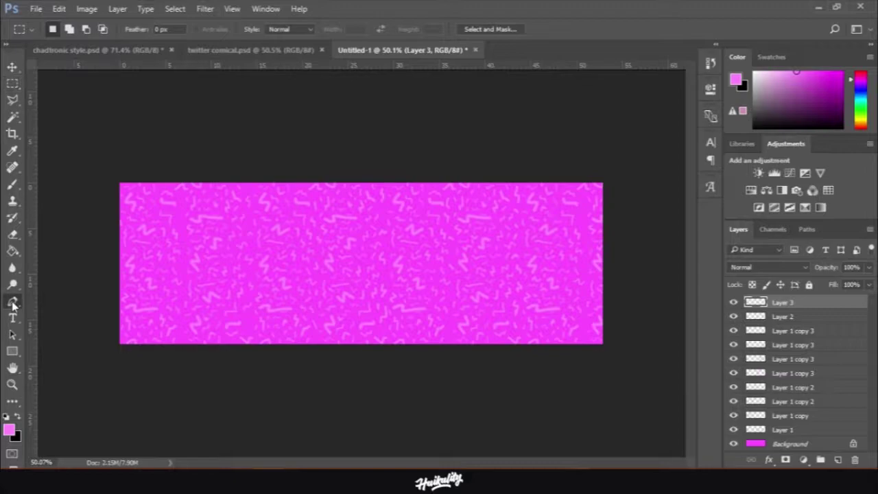
scroll(322, 288, up, 4)
click(249, 252)
click(245, 215)
click(290, 245)
click(313, 220)
click(341, 243)
click(379, 220)
click(392, 244)
click(441, 234)
click(443, 250)
click(481, 235)
click(482, 255)
click(515, 245)
click(506, 263)
click(526, 289)
click(505, 292)
click(505, 306)
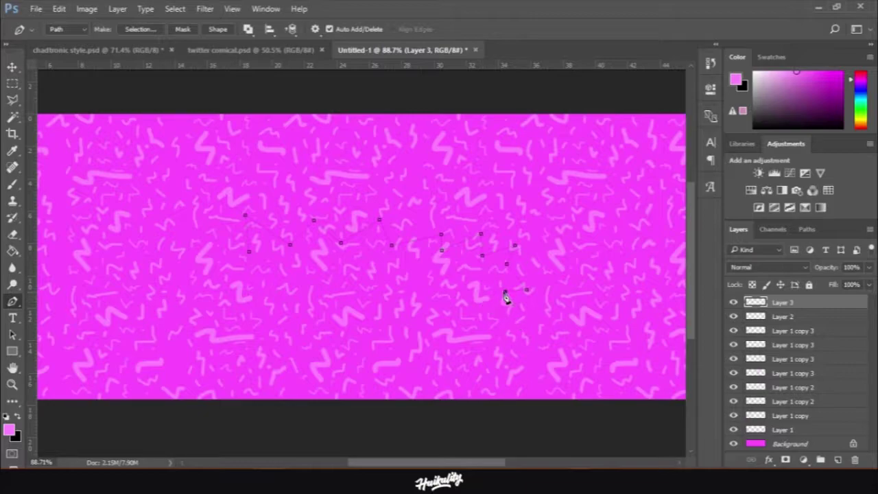
Trace the starburst's lower and left zigzag edges and close the path, about 15 cm wide and 5 cm high.
click(515, 313)
click(466, 310)
click(475, 328)
click(416, 316)
click(378, 318)
click(364, 307)
click(385, 327)
click(348, 309)
click(318, 328)
click(274, 326)
click(267, 311)
click(235, 327)
click(237, 307)
click(203, 313)
click(216, 291)
click(203, 296)
click(242, 280)
click(207, 261)
click(229, 254)
click(229, 227)
click(252, 252)
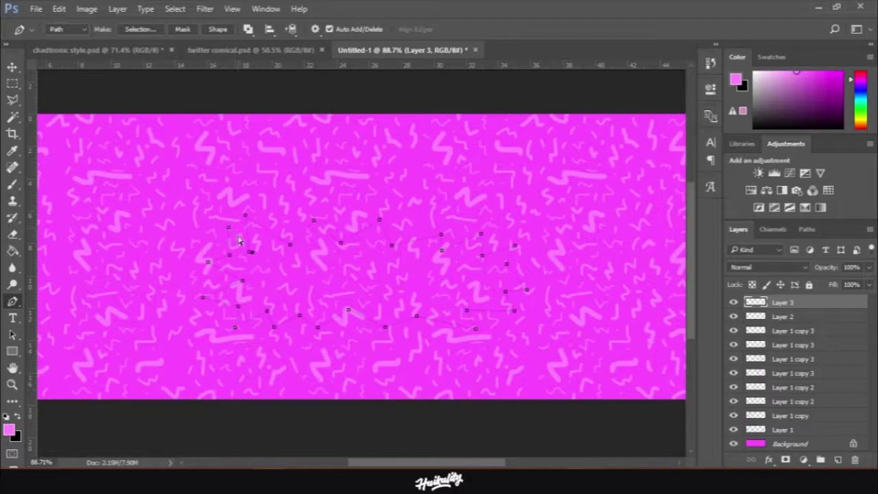
key(ctrl+z)
click(300, 312)
Fill the starburst path with the foreground color at 100% opacity and 0 px feather, and delete the path.
scroll(300, 306, up, 2)
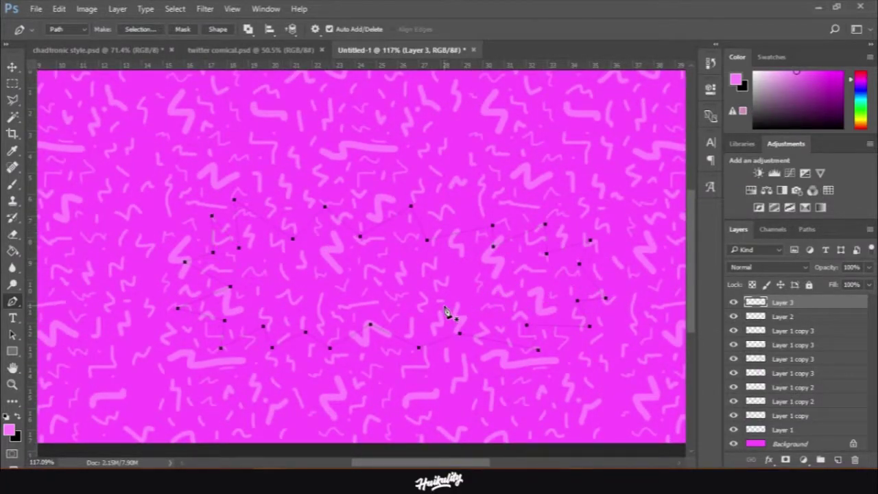
scroll(370, 328, down, 2)
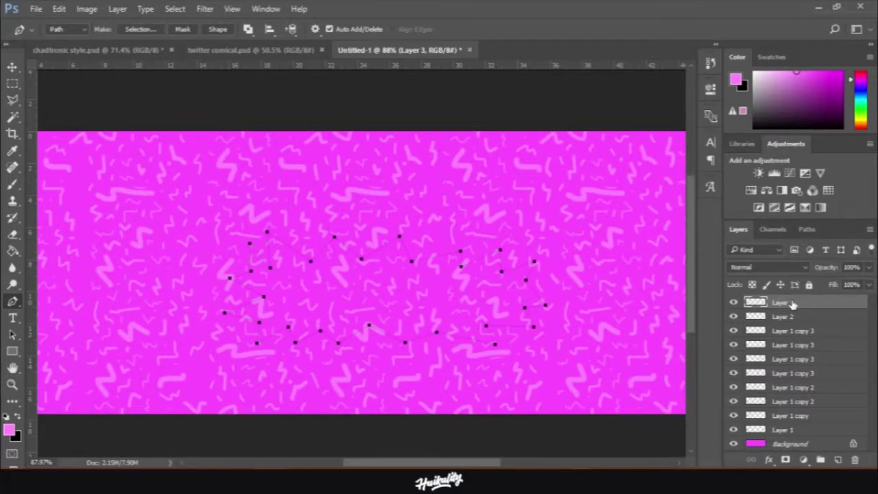
right_click(404, 290)
click(439, 258)
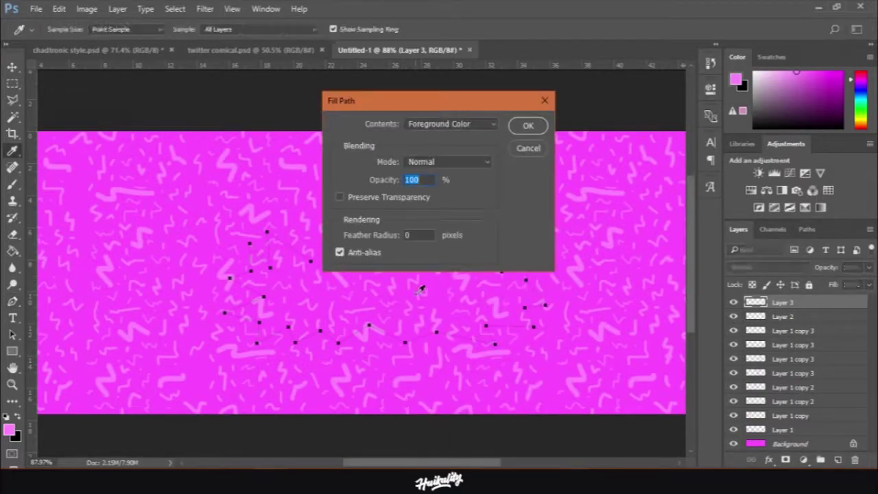
click(528, 128)
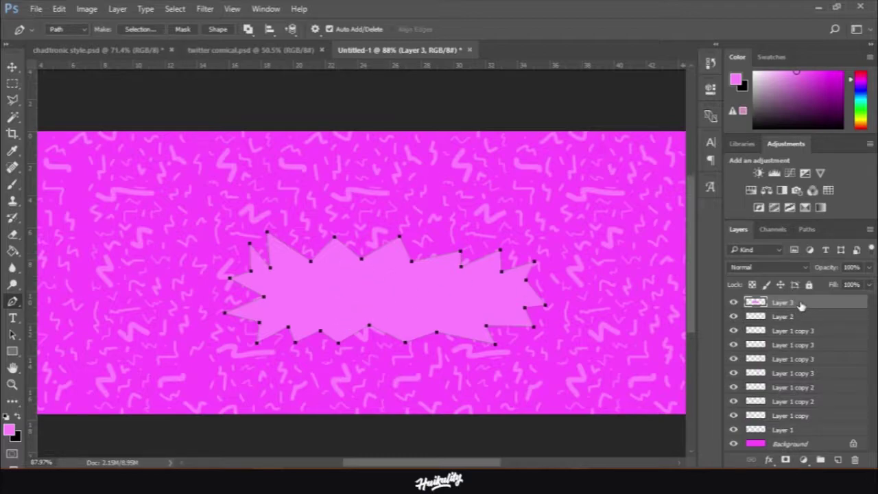
right_click(353, 292)
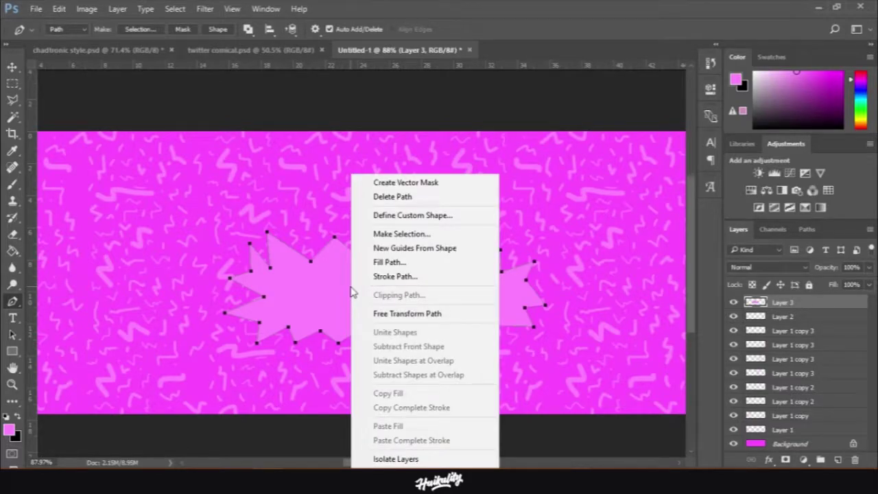
click(387, 196)
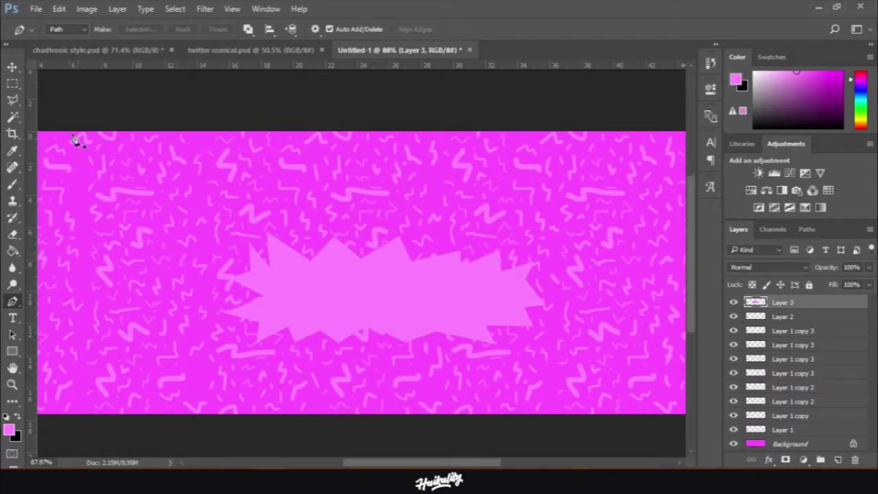
Move the filled starburst slightly up and left, and check its placement against the whole banner.
click(13, 67)
drag(420, 295, 371, 286)
scroll(372, 287, down, 1)
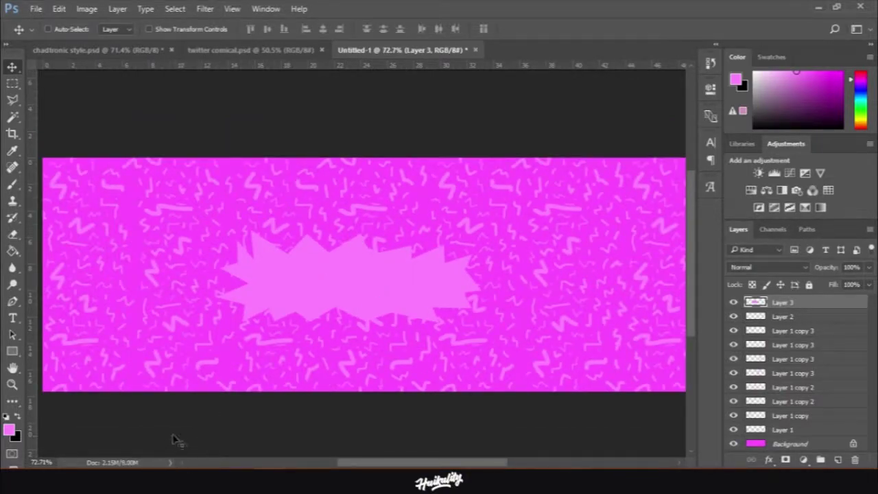
drag(341, 284, 354, 284)
scroll(321, 327, up, 1)
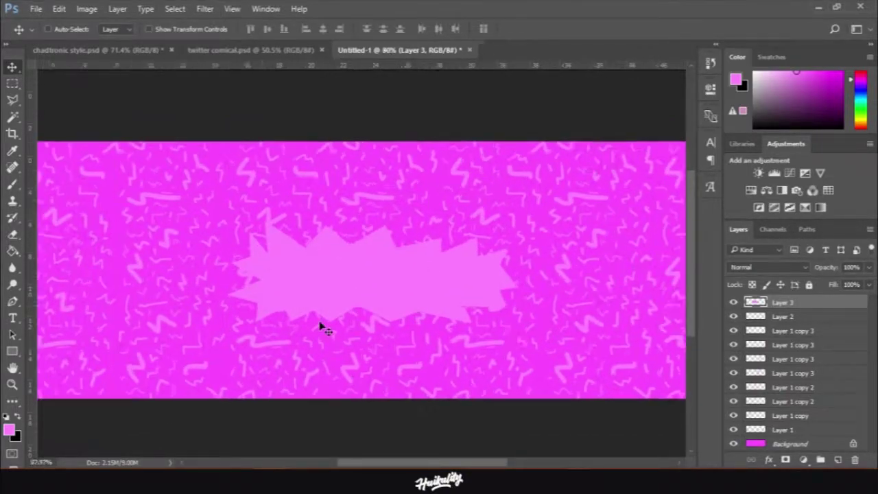
scroll(320, 325, up, 5)
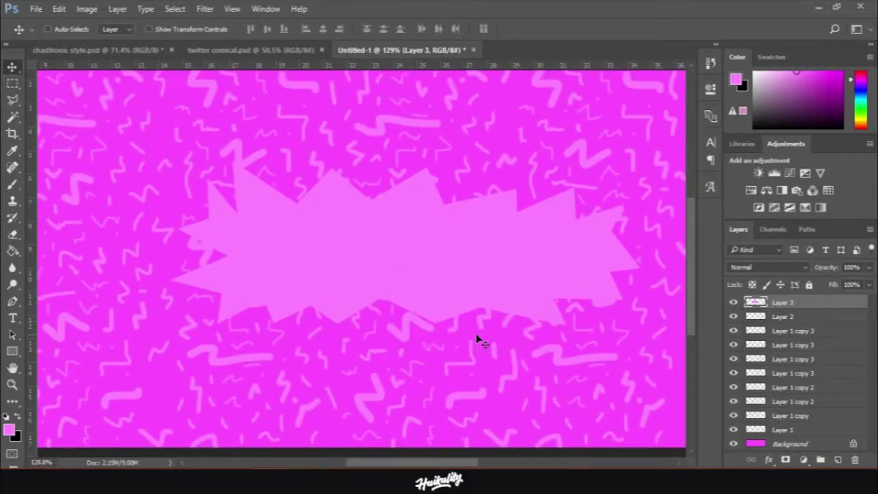
scroll(116, 248, down, 4)
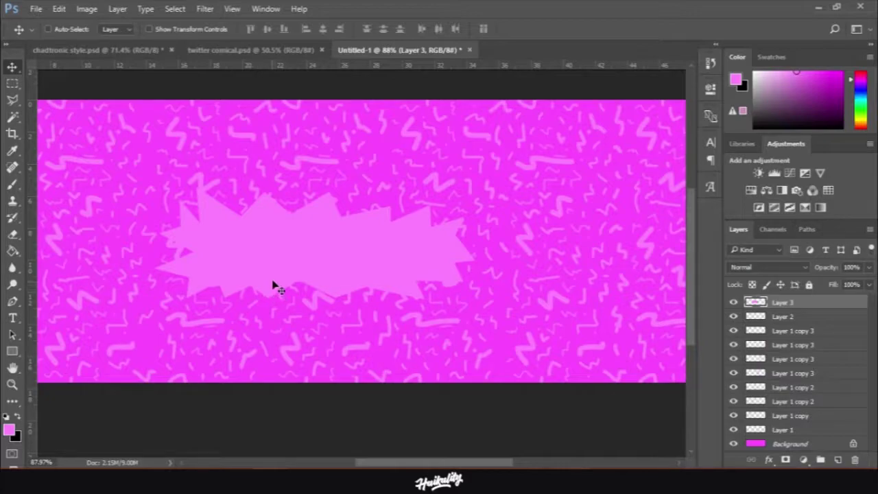
scroll(274, 279, down, 3)
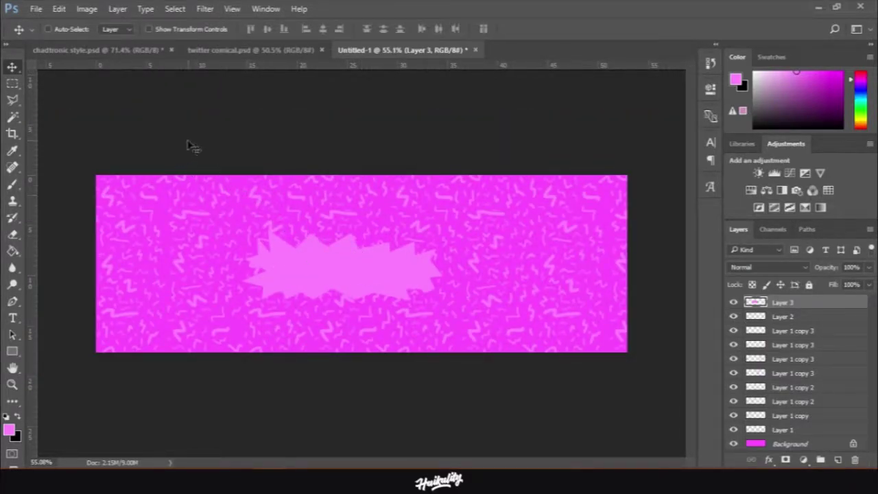
Add a Color Overlay layer style to the starburst layer and move the dialog clear of the shape.
click(120, 10)
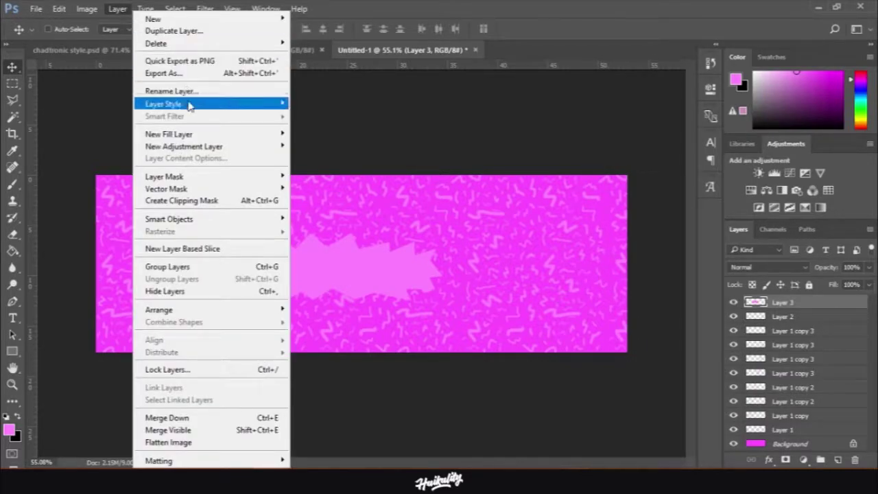
mouse_move(189, 105)
key(Escape)
key(Escape)
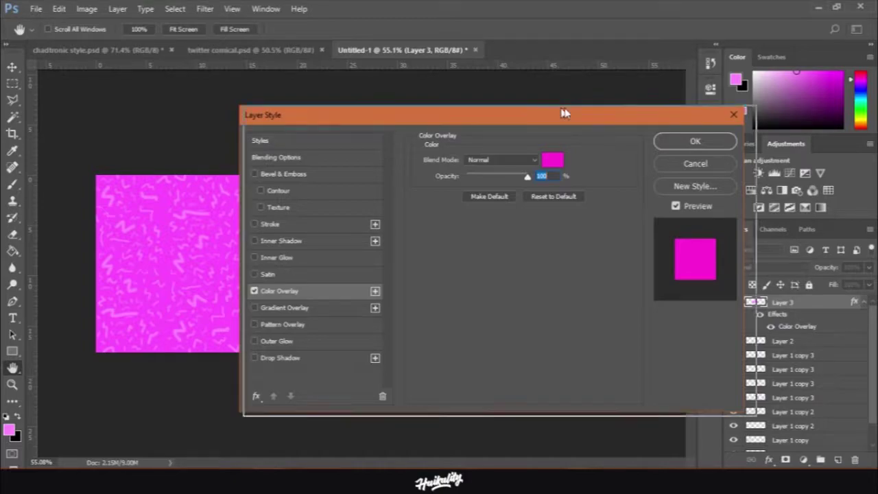
drag(558, 127, 781, 134)
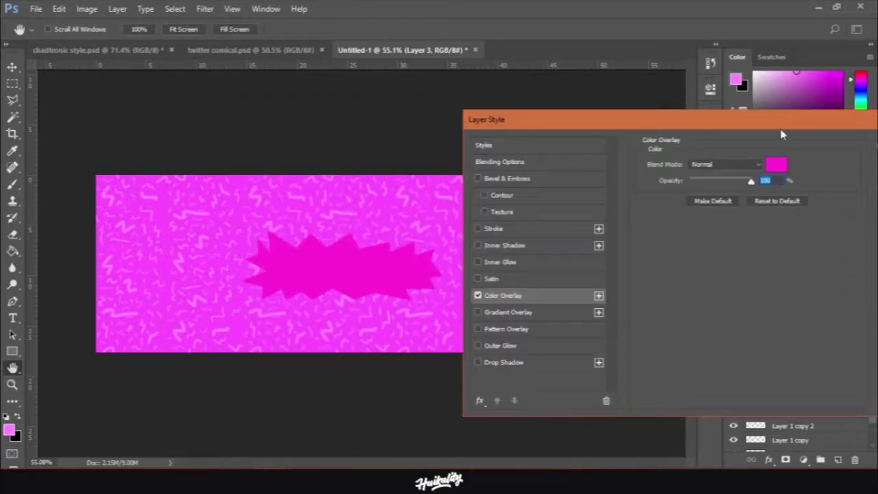
Set the starburst's Color Overlay color to light blue #37d6fe and apply the layer style.
click(777, 166)
click(664, 294)
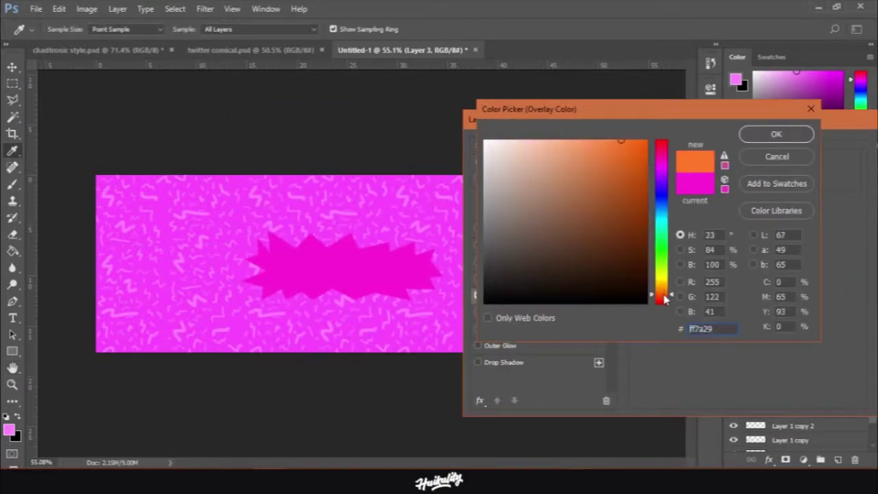
drag(665, 217, 665, 204)
drag(638, 147, 628, 144)
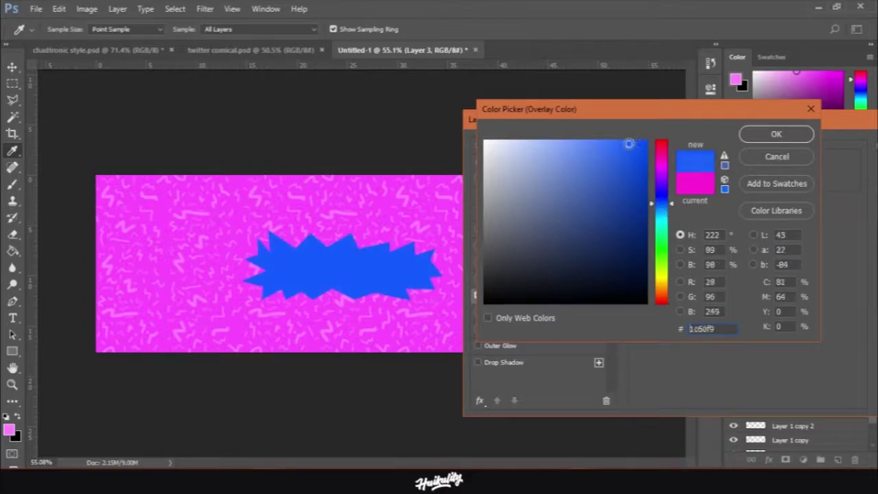
click(666, 294)
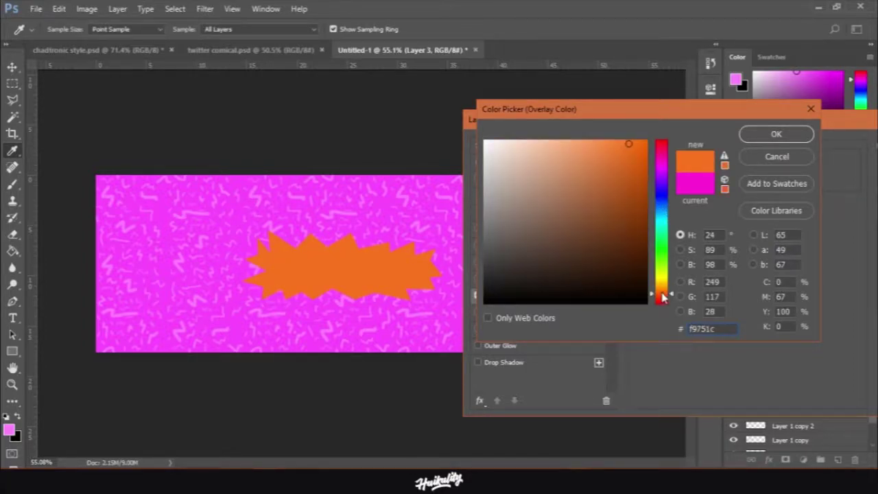
drag(662, 296, 666, 250)
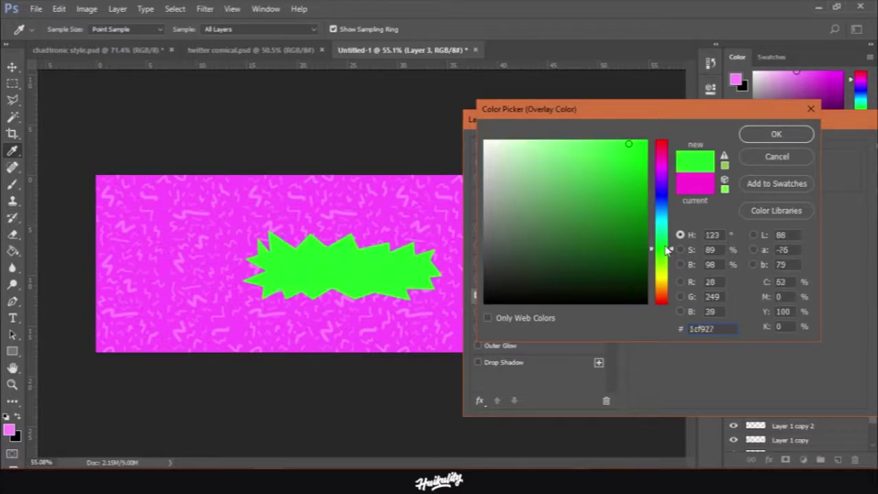
drag(595, 155, 621, 144)
drag(663, 194, 662, 217)
mouse_move(621, 147)
mouse_down()
mouse_move(616, 141)
mouse_move(632, 147)
mouse_move(612, 141)
mouse_up()
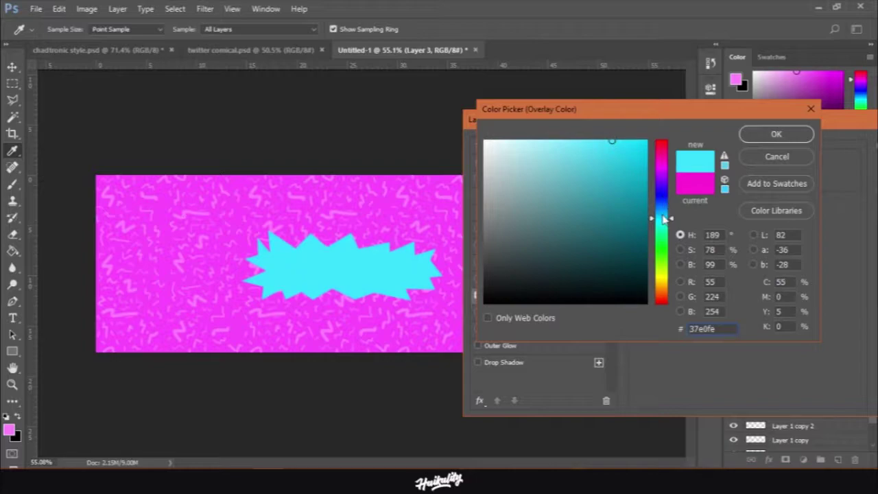
drag(663, 219, 663, 217)
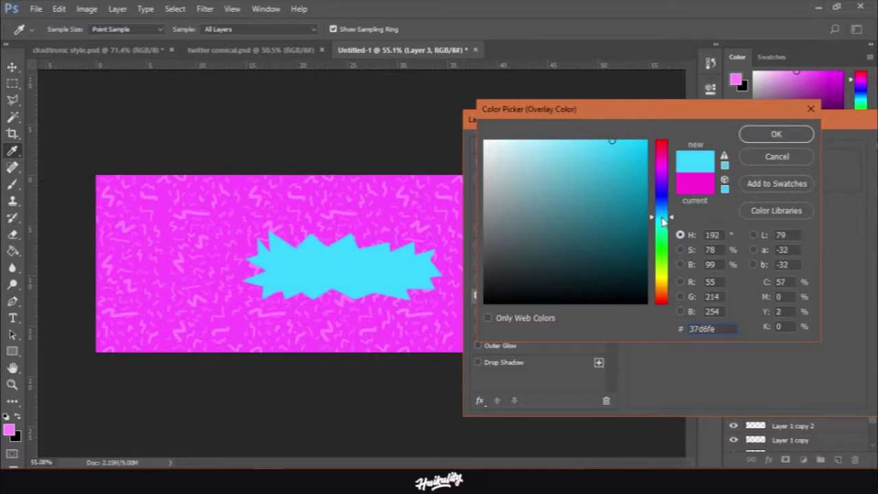
click(758, 137)
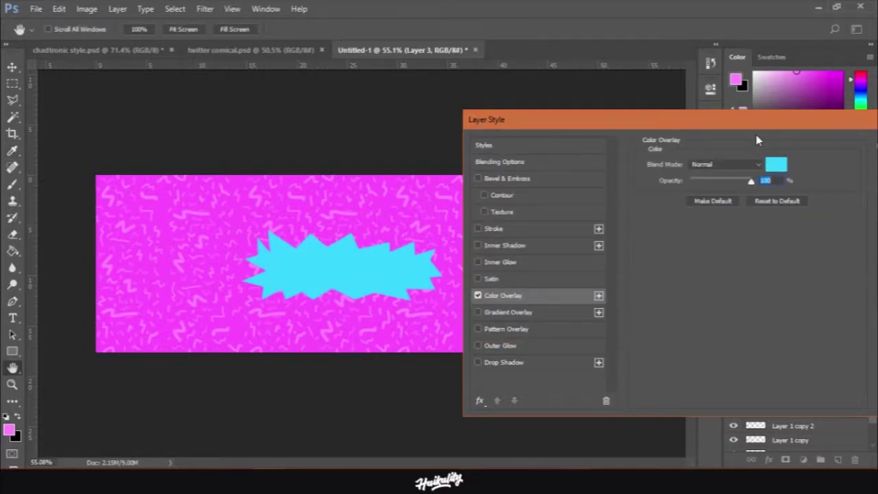
drag(767, 116, 697, 109)
key(Return)
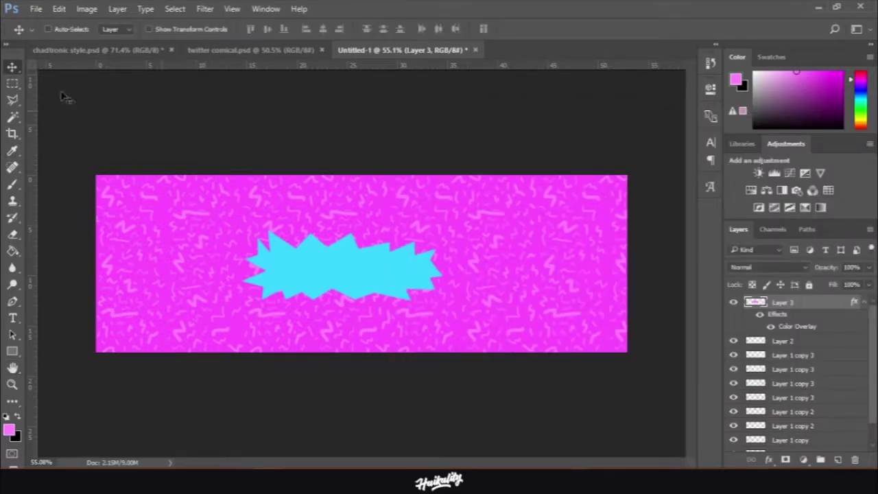
Free-transform the starburst: widen it to about 103%, rotate it about -5.7°, and move it about 1.4 cm right toward the banner's middle.
click(11, 83)
right_click(311, 220)
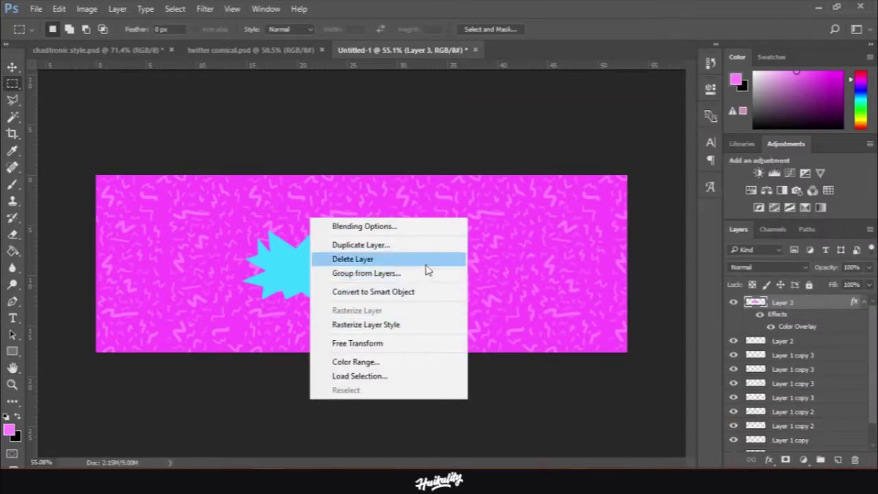
click(357, 343)
drag(454, 269, 428, 266)
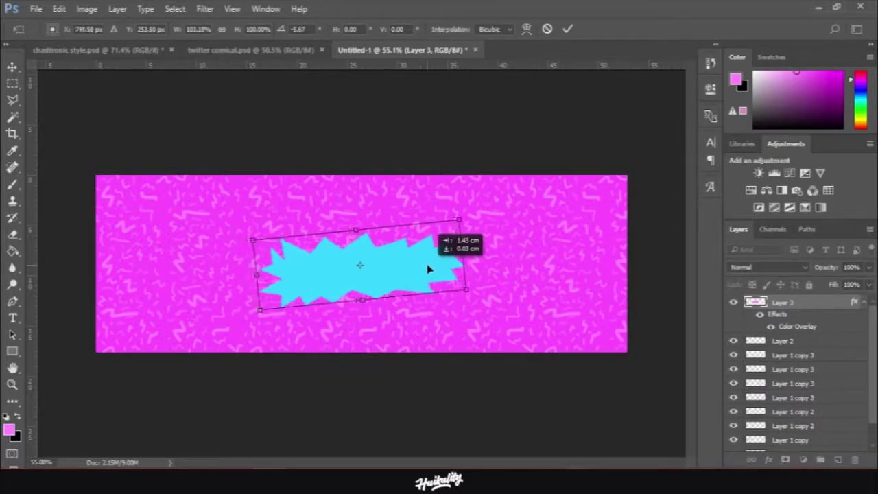
click(567, 29)
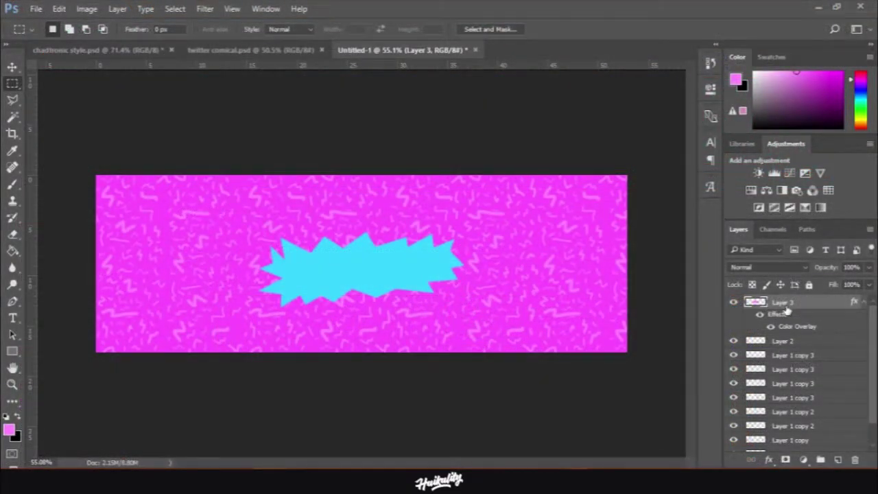
Duplicate the starburst layer, Layer 3, and place the copy directly beneath the original in the layer stack.
right_click(790, 309)
click(676, 137)
click(552, 139)
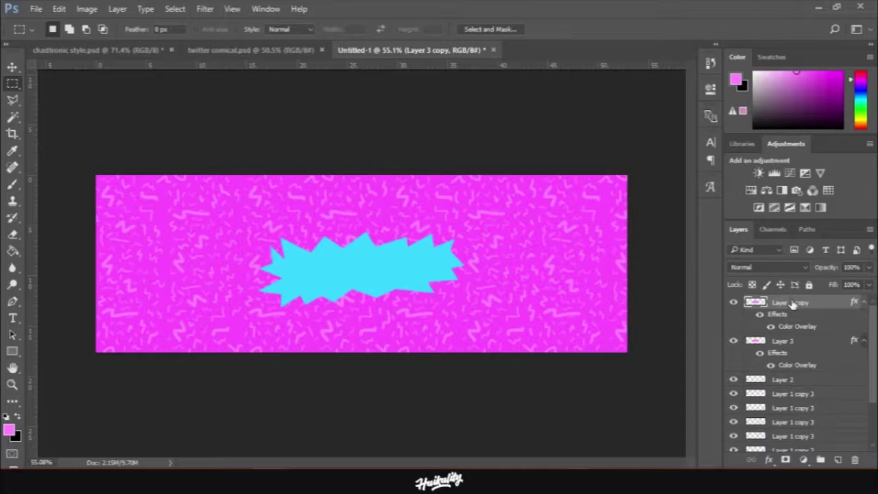
drag(793, 306, 792, 375)
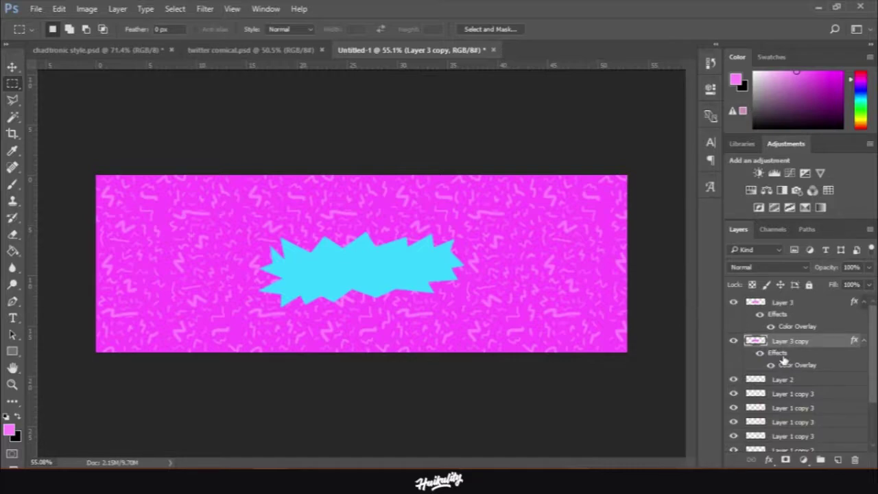
Add a black 16 px centered Stroke at 100% opacity to the starburst's lower copy, Layer 3 copy.
double_click(784, 357)
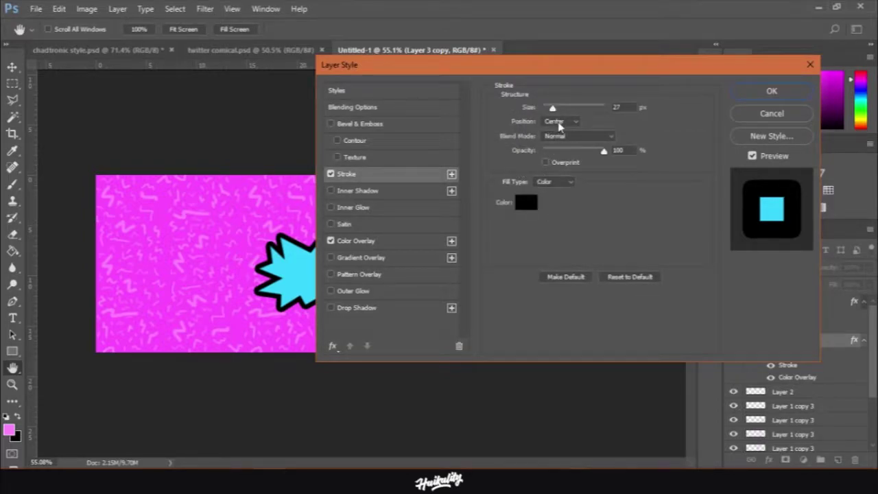
drag(552, 107, 549, 109)
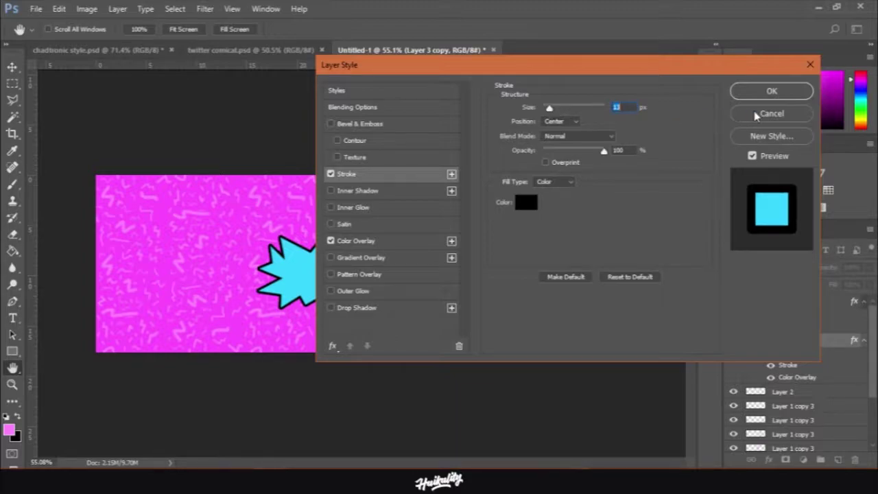
drag(549, 108, 550, 108)
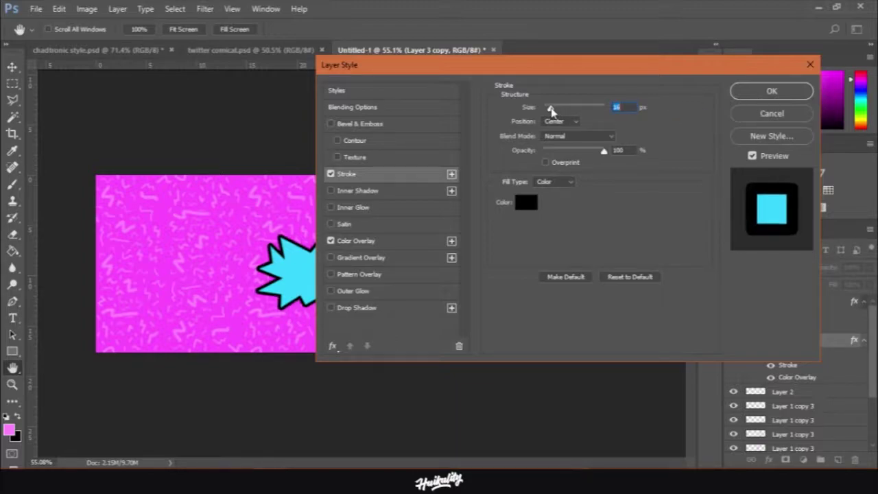
click(771, 92)
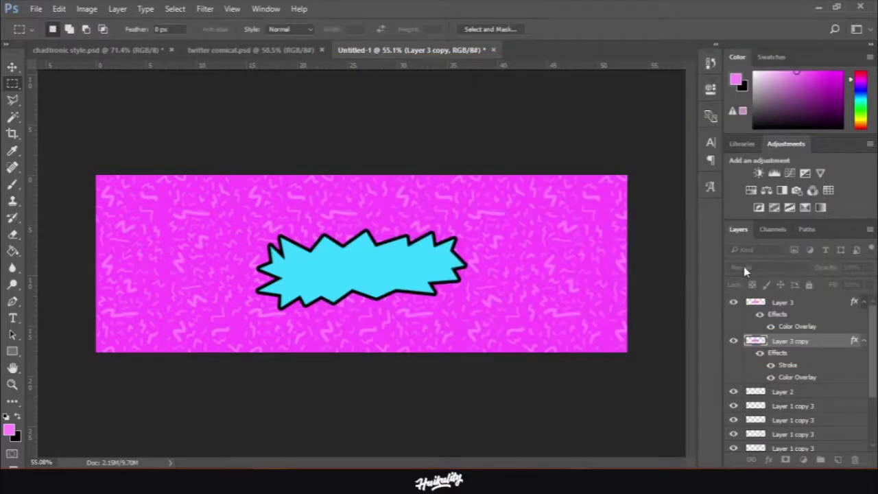
Nudge the upper starburst, Layer 3, slightly up and left so its black-outlined copy forms an offset shadow.
click(788, 302)
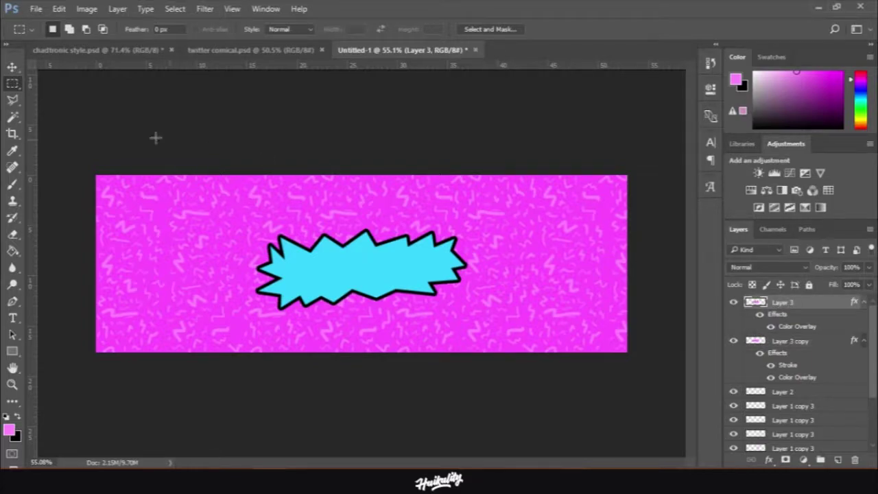
click(13, 68)
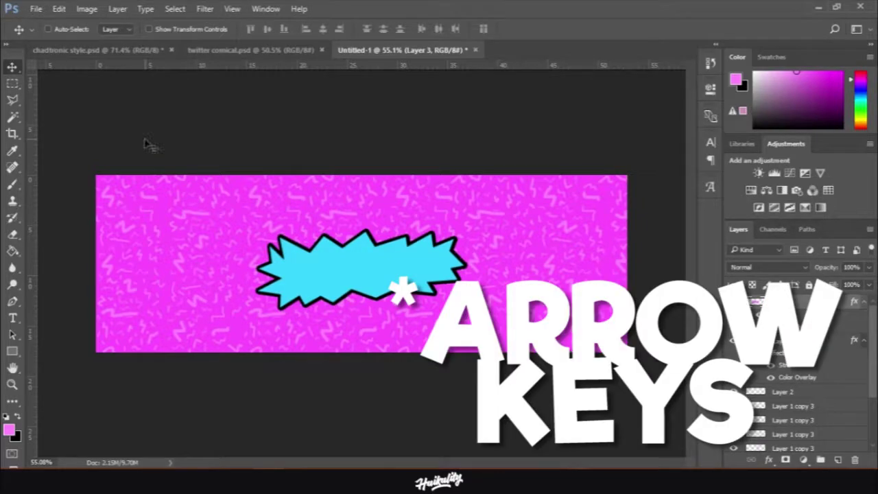
key(Down)
key(Down)
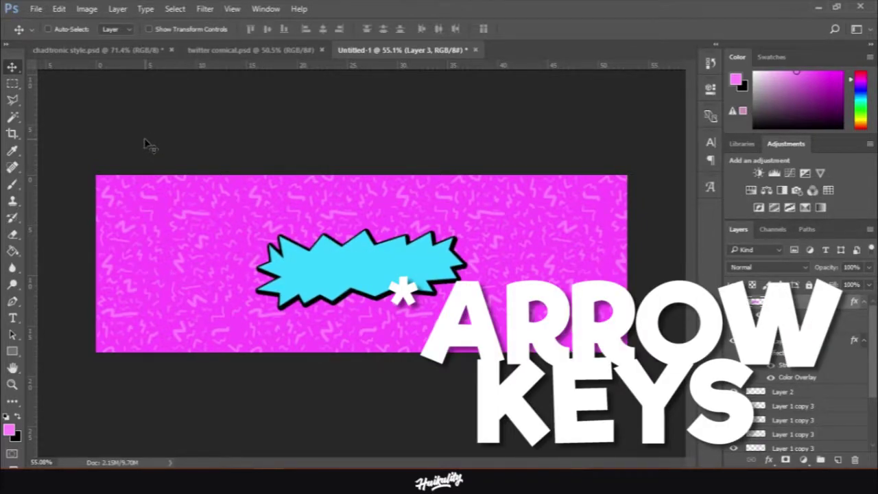
key(Down)
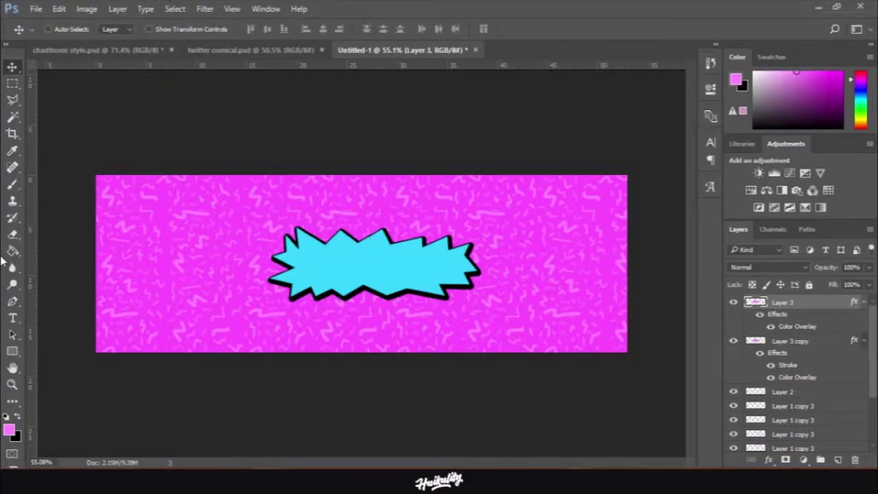
Add the text CARTOONS over the starburst in white (ffffff), Riffic Free, 96 pt.
click(12, 317)
click(299, 269)
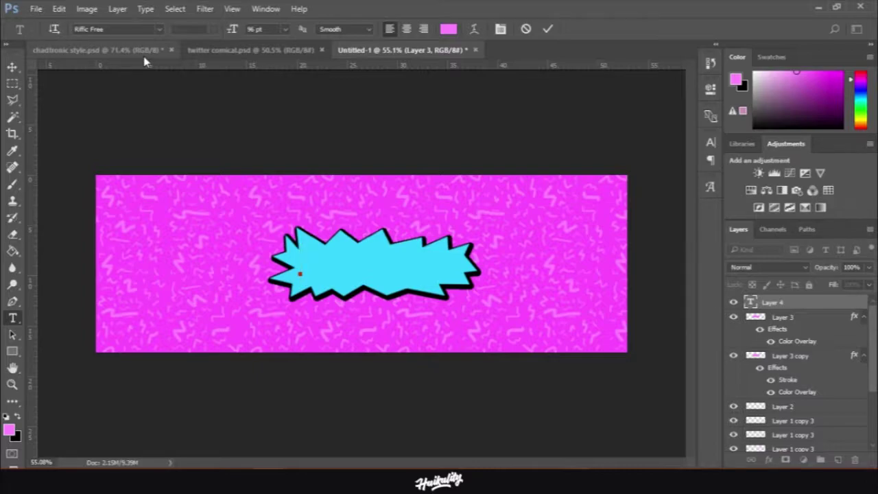
click(448, 29)
text(ffffff)
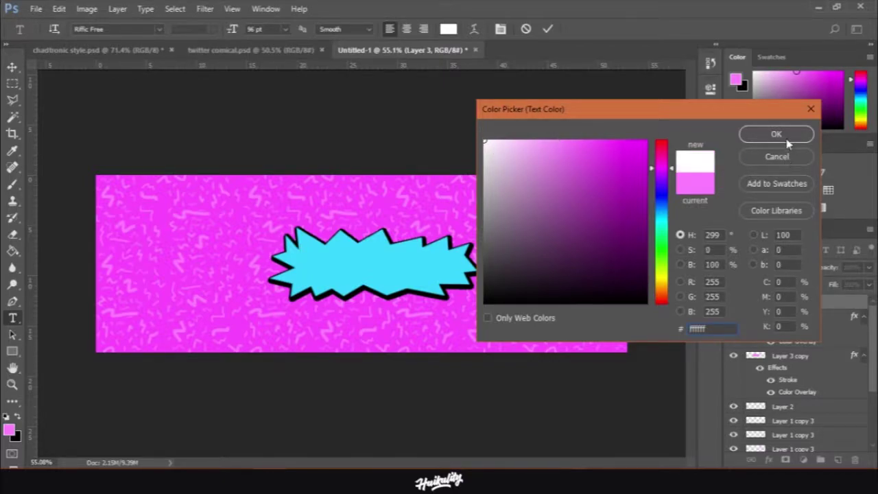
click(776, 133)
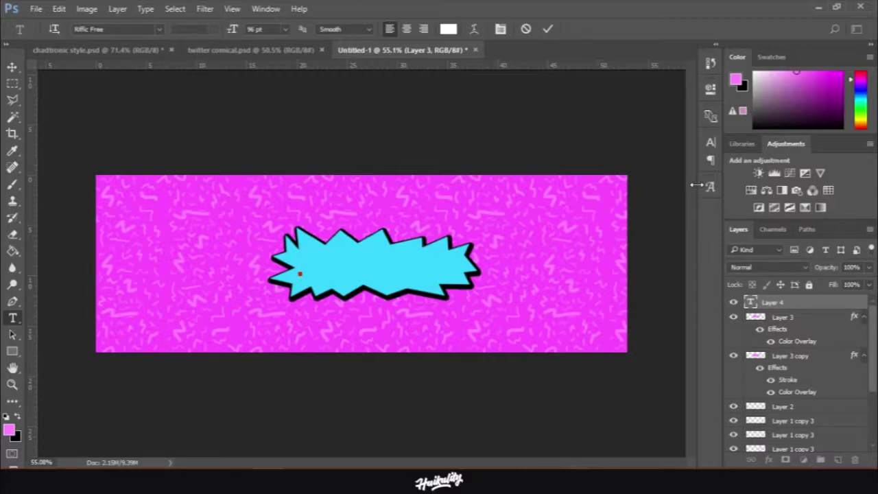
text(CARTOONS)
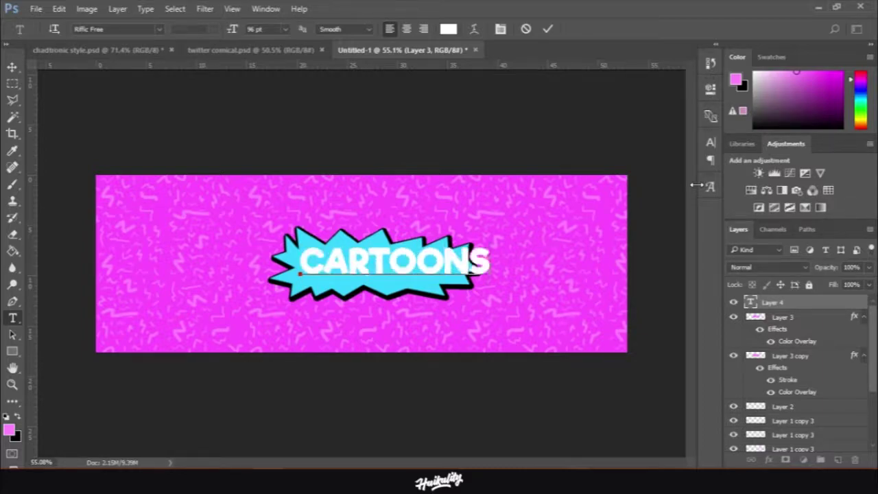
Commit the CARTOONS text and move it slightly left and down to center it on the starburst.
click(12, 67)
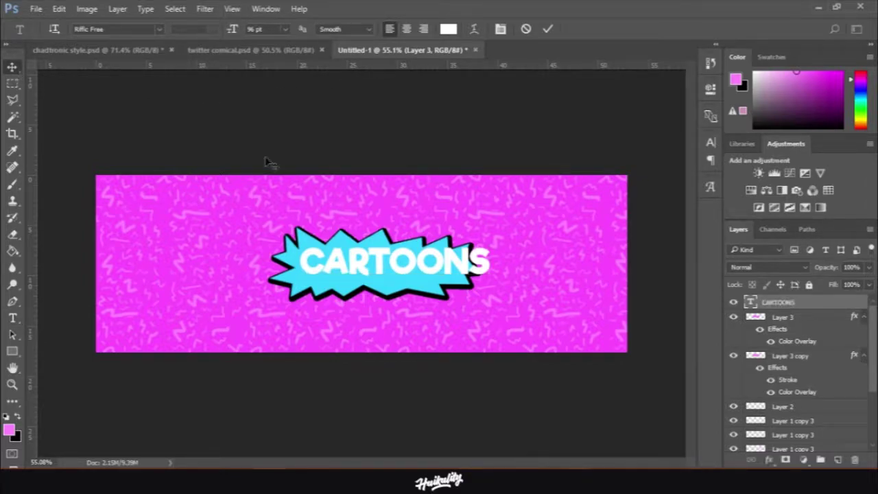
click(13, 82)
click(13, 67)
drag(346, 229, 328, 232)
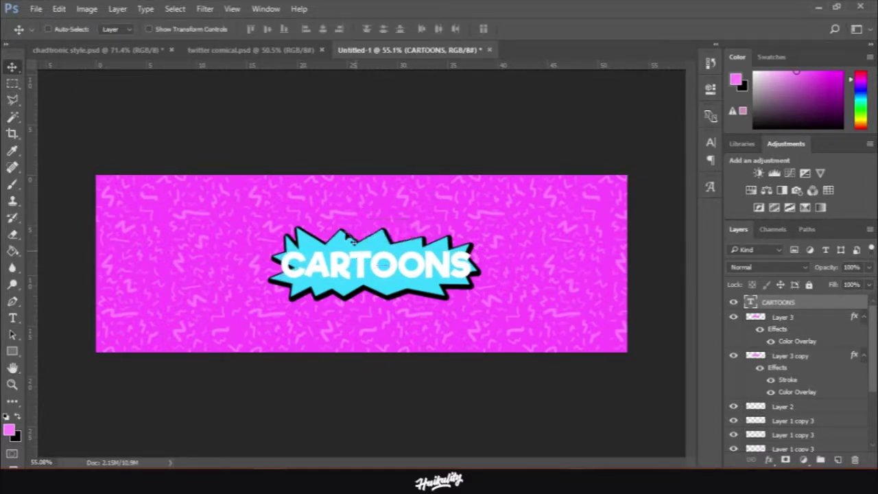
Free-transform the CARTOONS text: rotate it about -3.7° and scale it proportionally to about 106.5%.
click(12, 85)
right_click(400, 268)
click(456, 393)
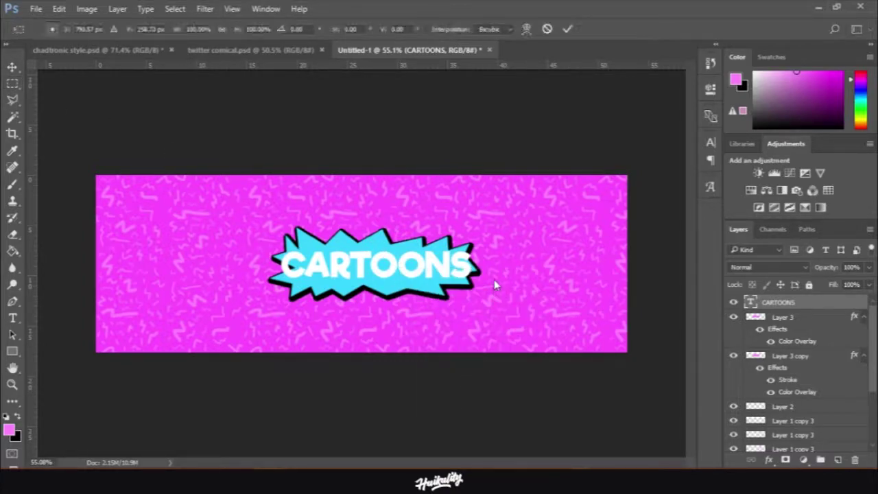
drag(494, 284, 494, 253)
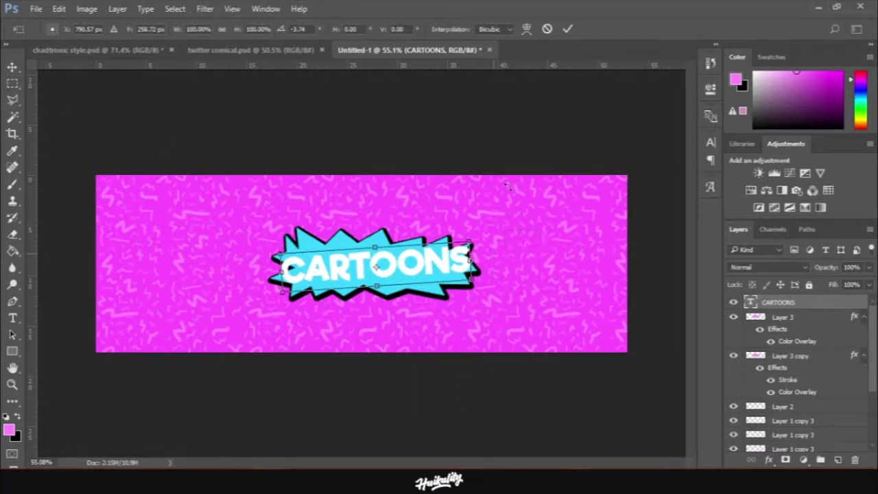
drag(470, 280, 476, 282)
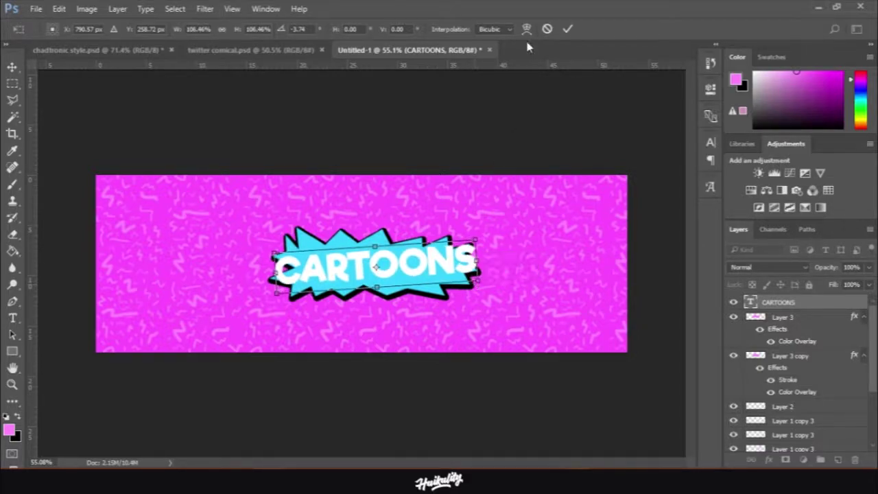
click(565, 29)
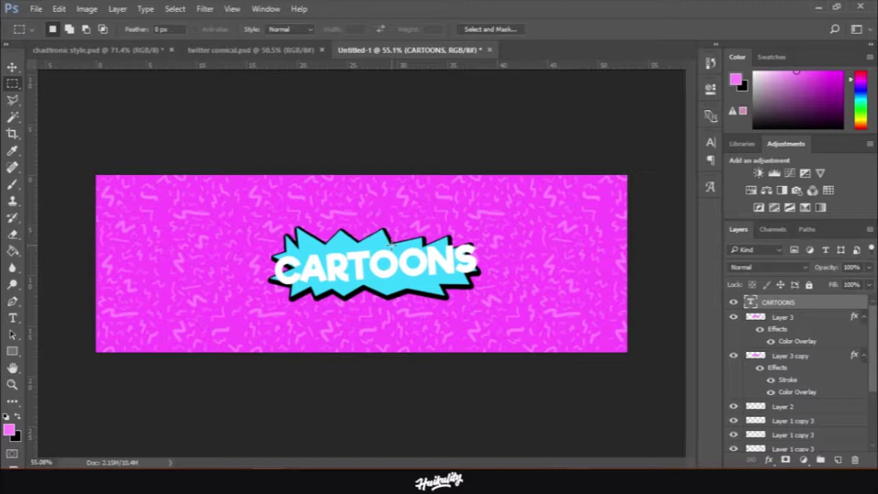
Duplicate the CARTOONS text layer as CARTOONS copy and place the copy directly beneath the original.
right_click(783, 304)
click(605, 137)
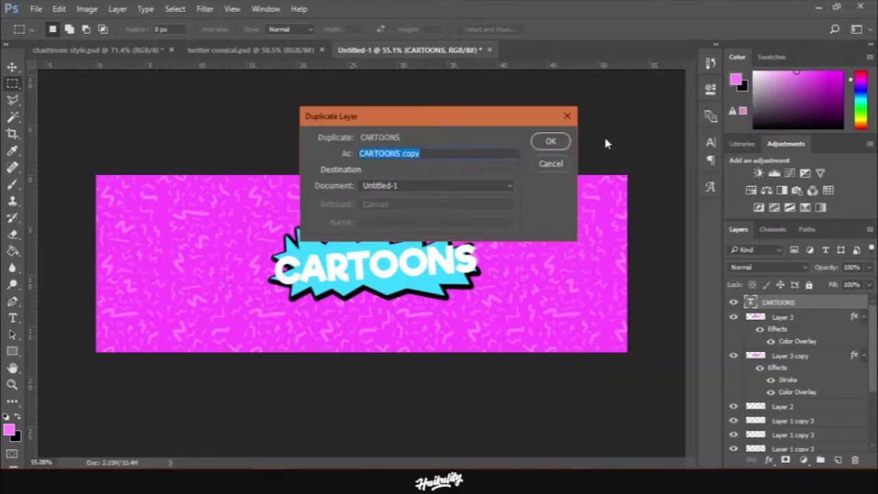
click(551, 142)
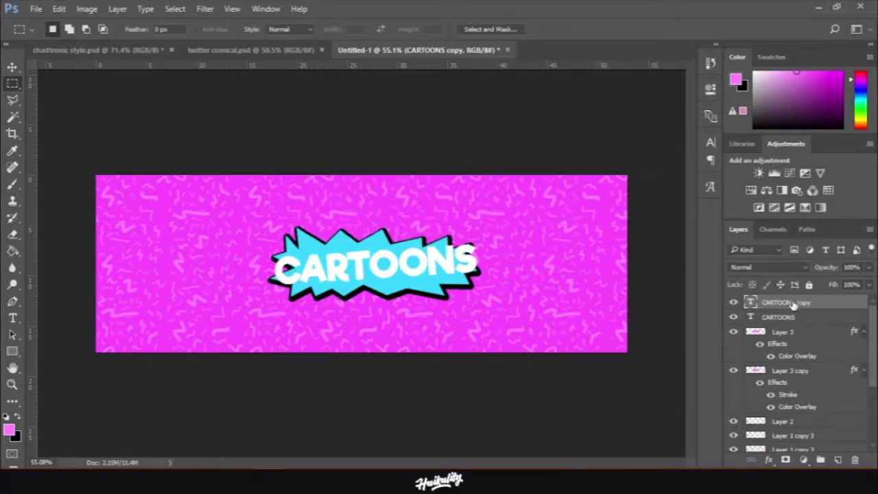
drag(792, 305, 792, 326)
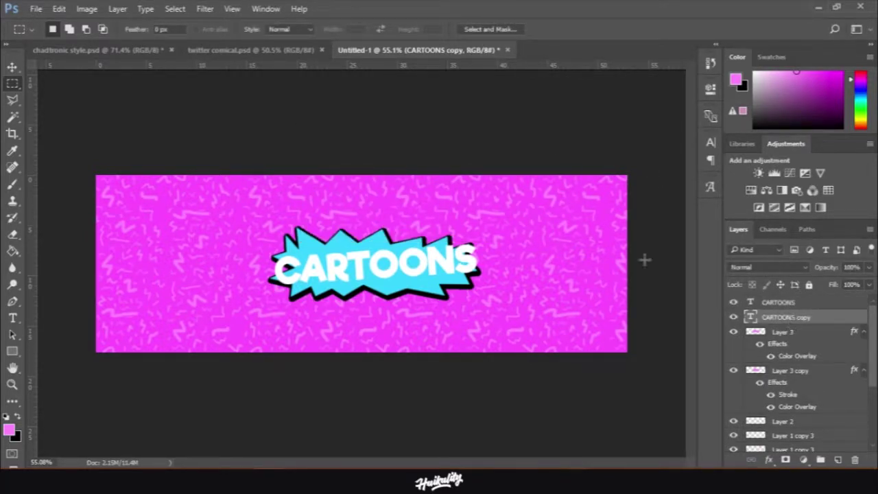
Give the CARTOONS copy layer a black centered stroke and offset the upper CARTOONS text slightly from it.
click(117, 8)
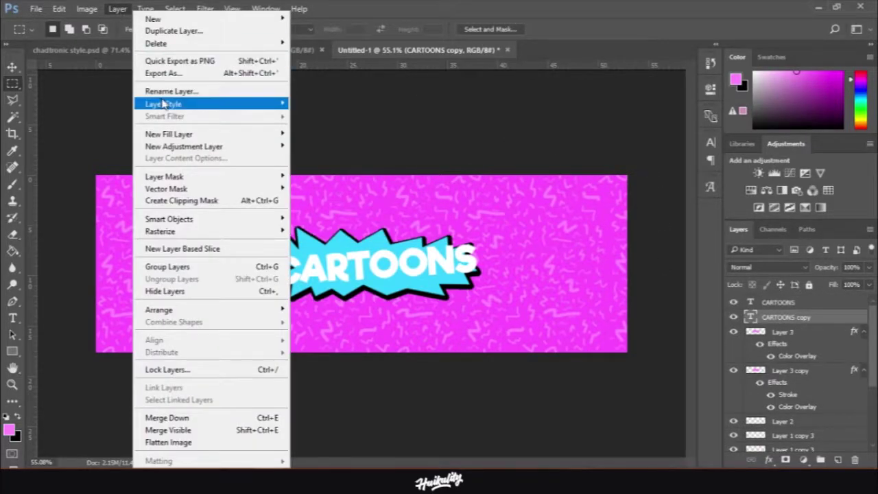
mouse_move(163, 104)
click(57, 133)
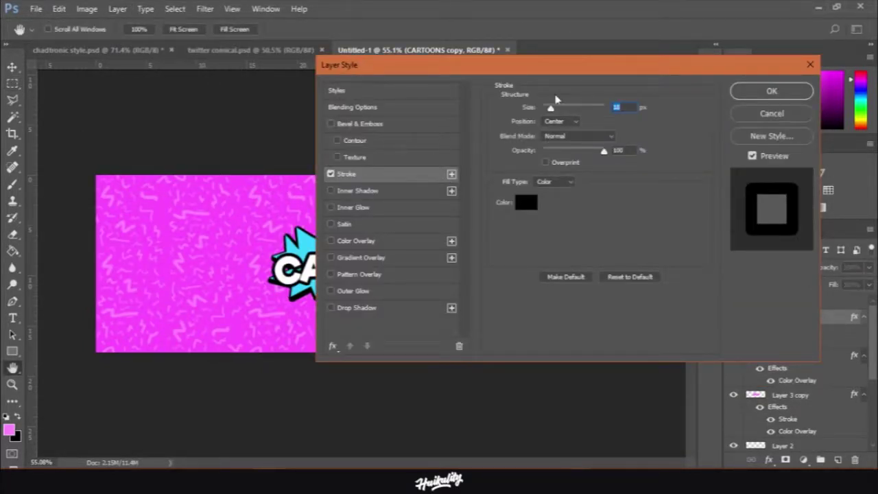
drag(550, 110, 554, 111)
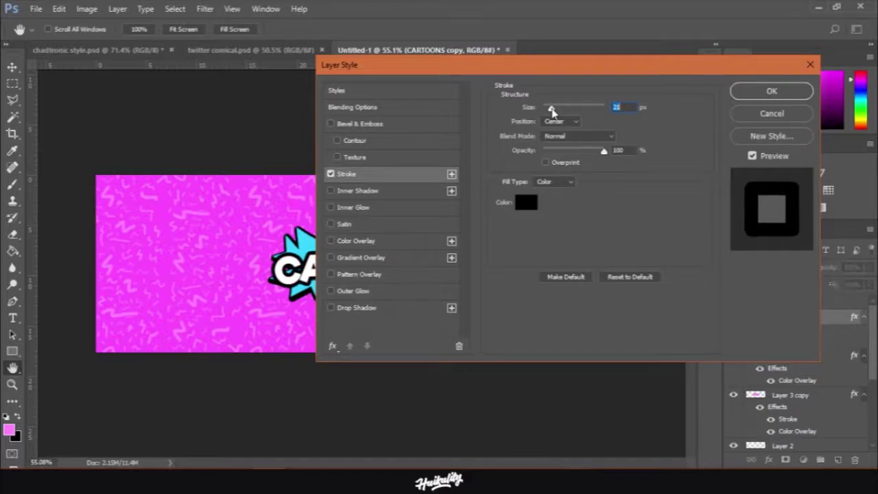
click(771, 91)
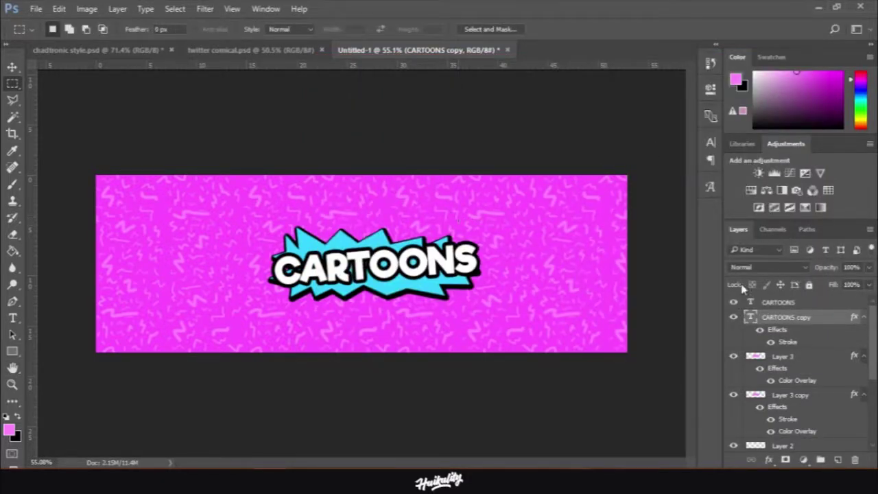
click(806, 306)
key(v)
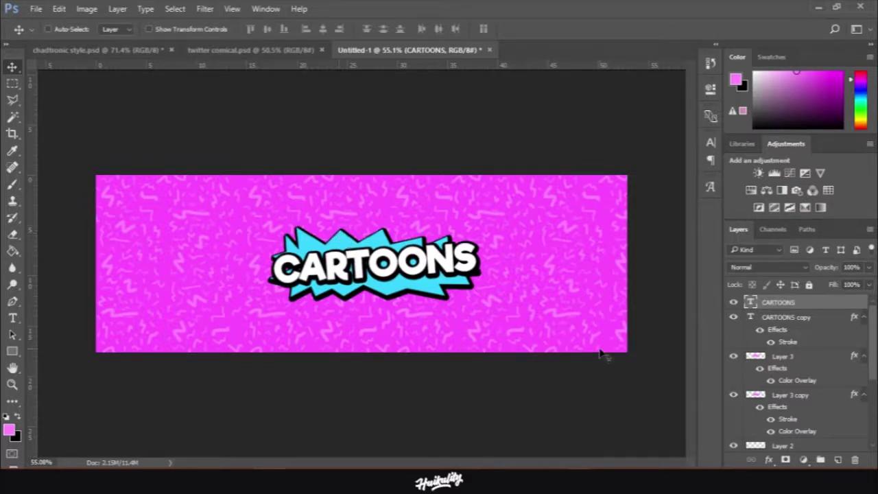
Free-transform both CARTOONS text layers together, scaling them proportionally to 88.75% and rotating them 1.83°.
ctrl+click(789, 320)
click(11, 84)
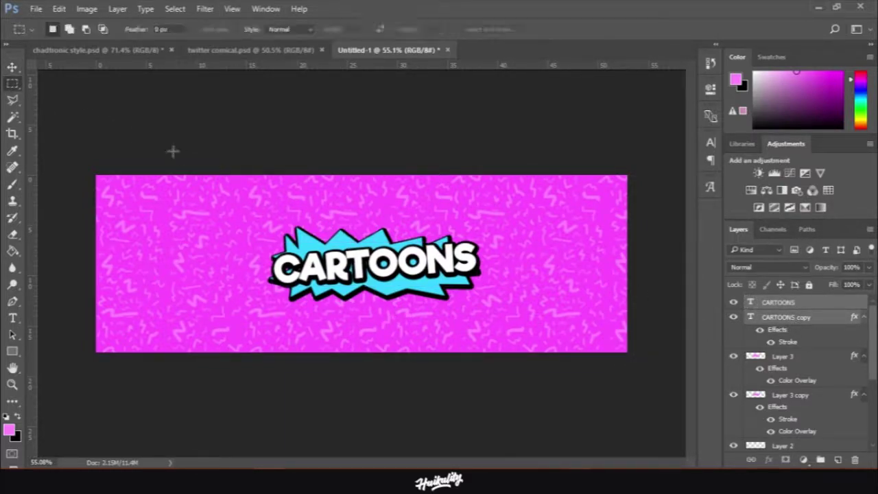
right_click(396, 263)
click(459, 391)
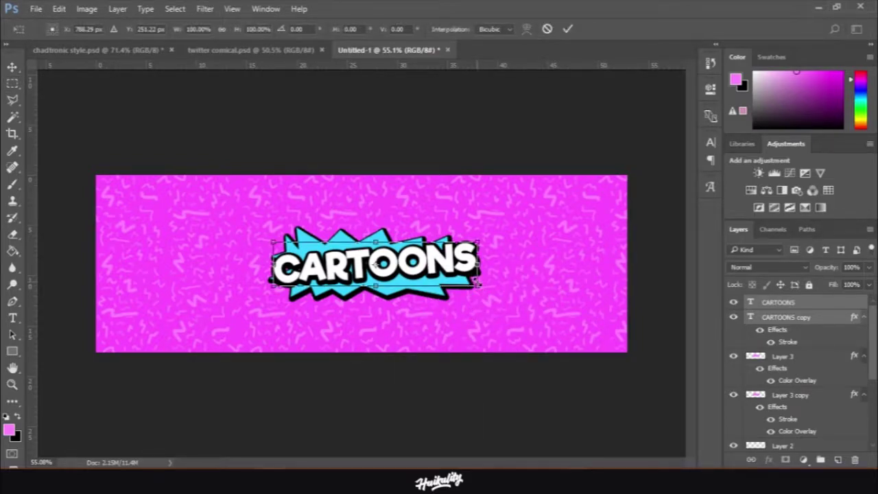
drag(478, 242, 490, 228)
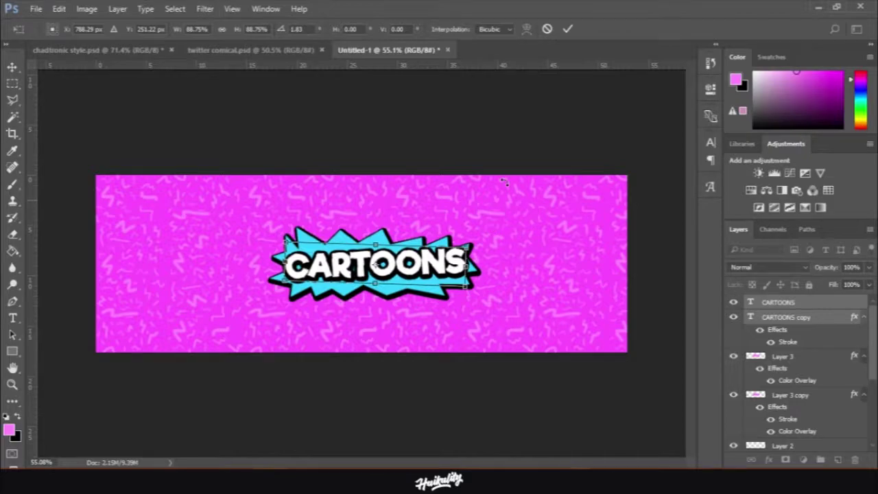
click(566, 29)
Free-transform Layer 3 and Layer 3 copy together, flipping the starburst vertically and rotating it to about -3.11°.
click(782, 356)
shift+click(790, 395)
right_click(425, 263)
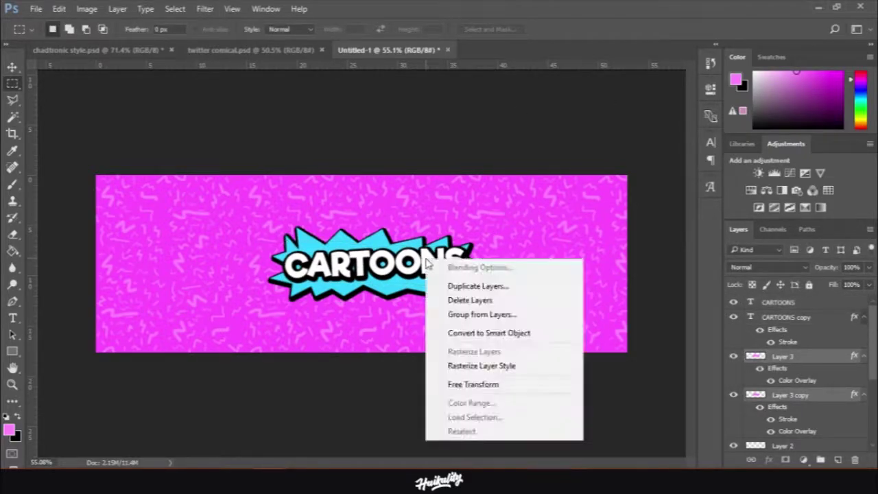
click(473, 384)
drag(499, 269, 299, 269)
drag(471, 246, 298, 256)
right_click(348, 261)
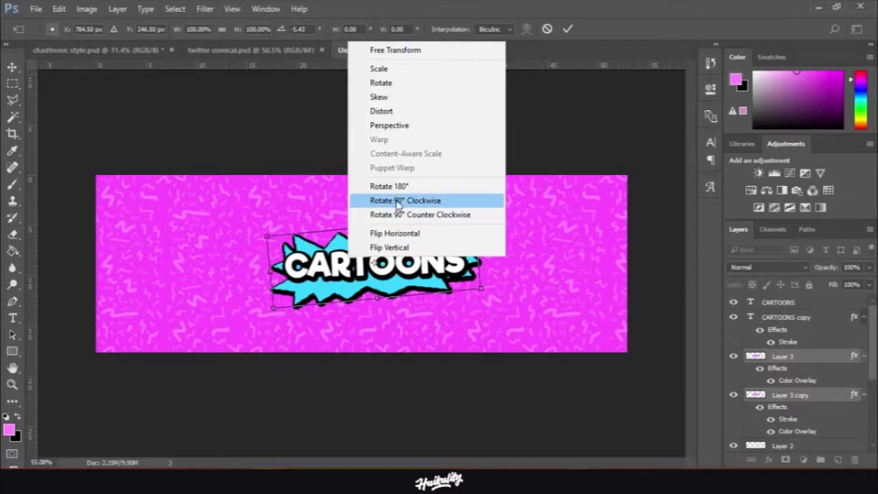
click(401, 242)
drag(493, 273, 517, 237)
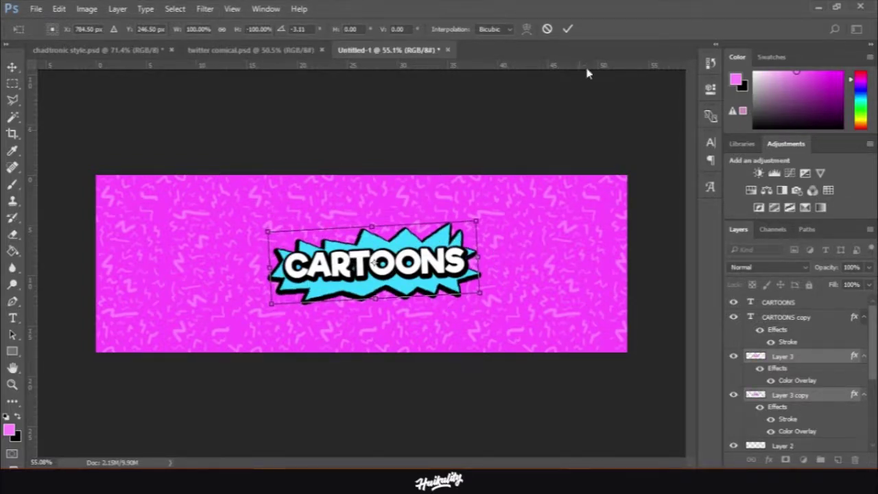
click(567, 29)
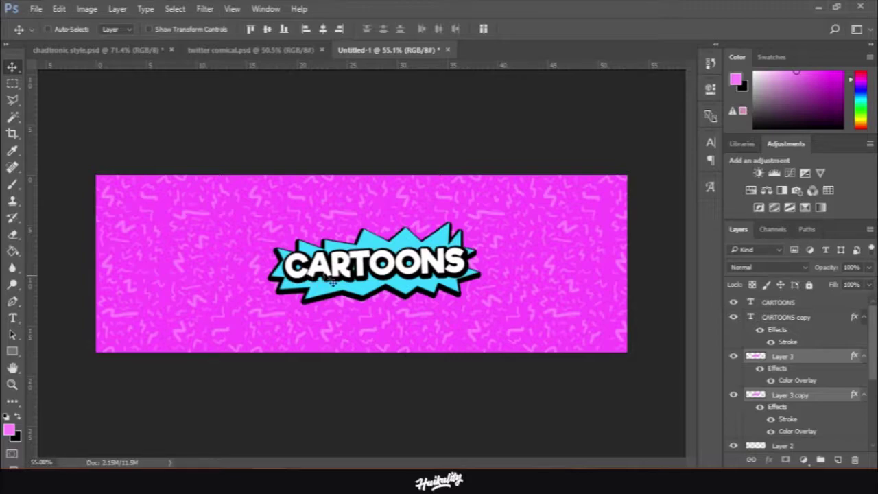
Recolor only the letters TOONS in the upper CARTOONS text to a pinkish red.
double_click(752, 305)
scroll(326, 257, up, 2)
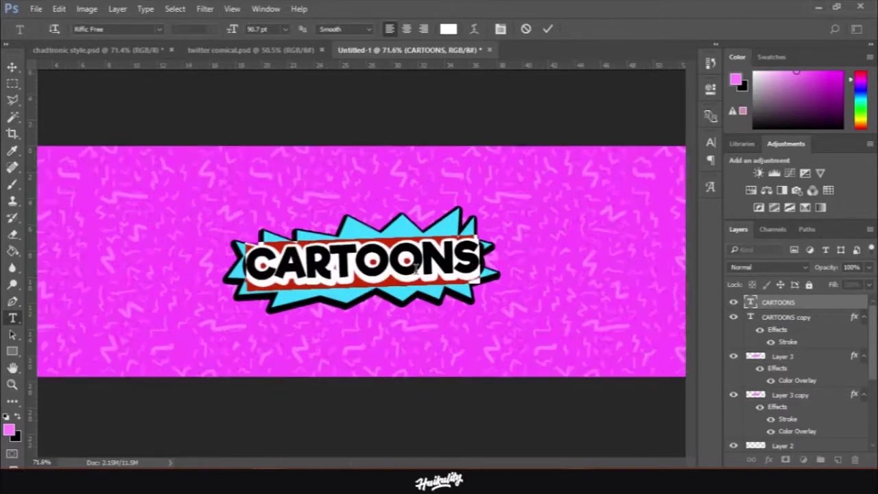
drag(320, 252, 491, 251)
click(447, 28)
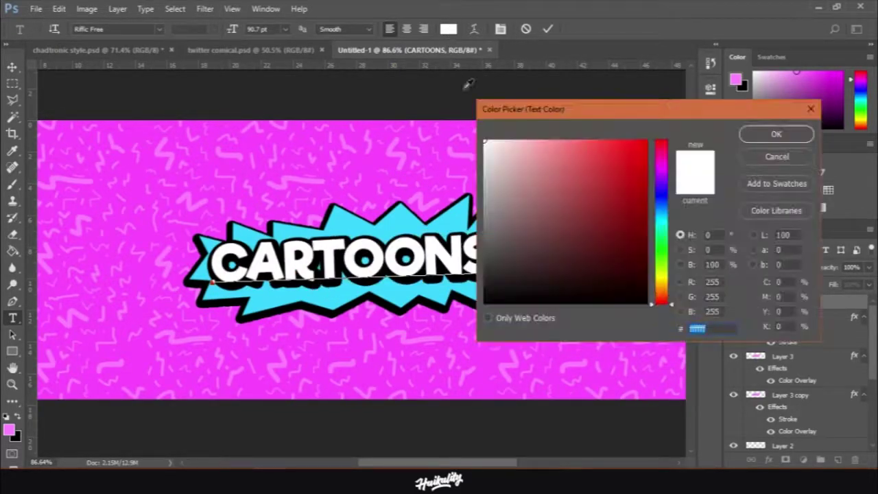
click(614, 145)
mouse_move(614, 146)
mouse_down()
mouse_move(600, 144)
mouse_move(610, 140)
mouse_up()
click(662, 198)
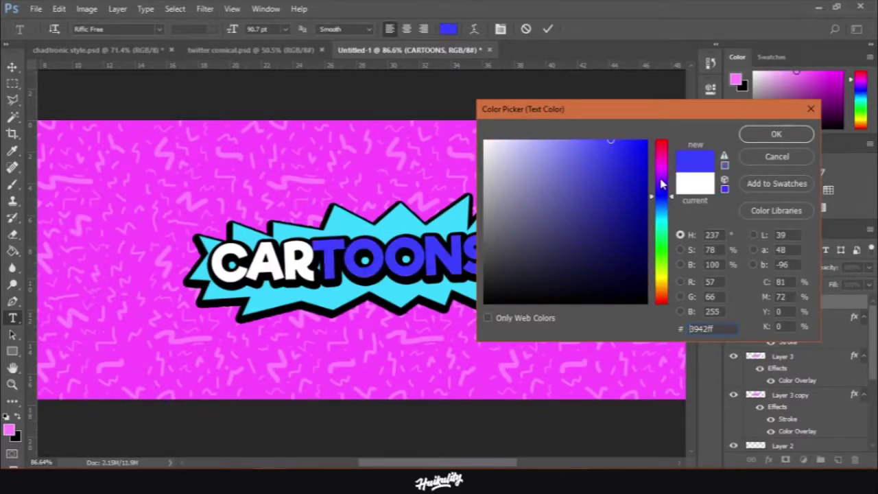
click(662, 166)
mouse_move(664, 278)
mouse_down()
mouse_move(665, 257)
mouse_move(663, 293)
mouse_move(664, 275)
mouse_up()
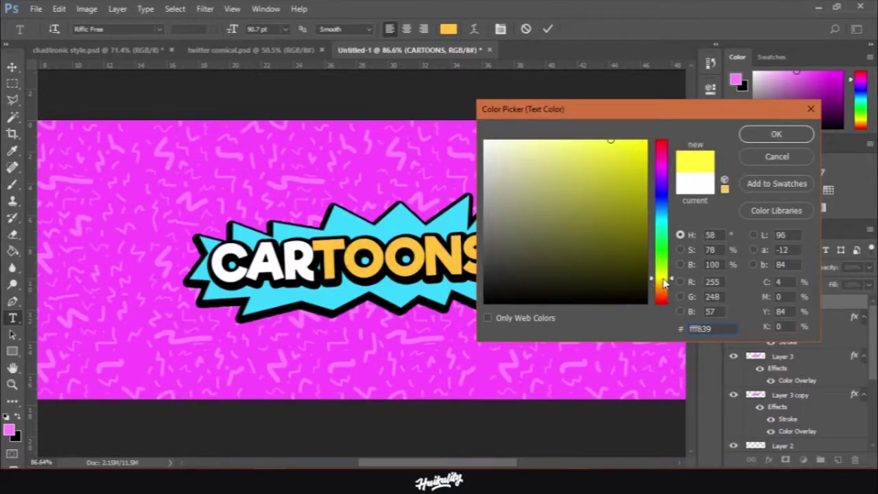
click(664, 150)
click(766, 137)
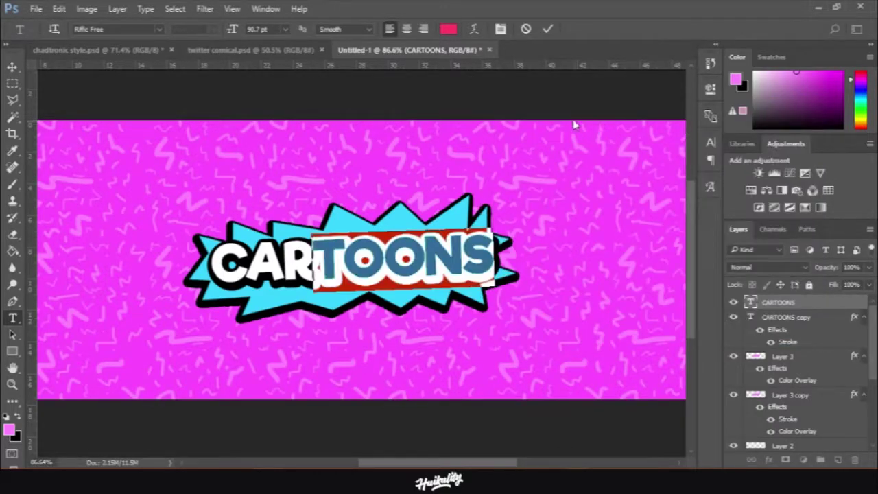
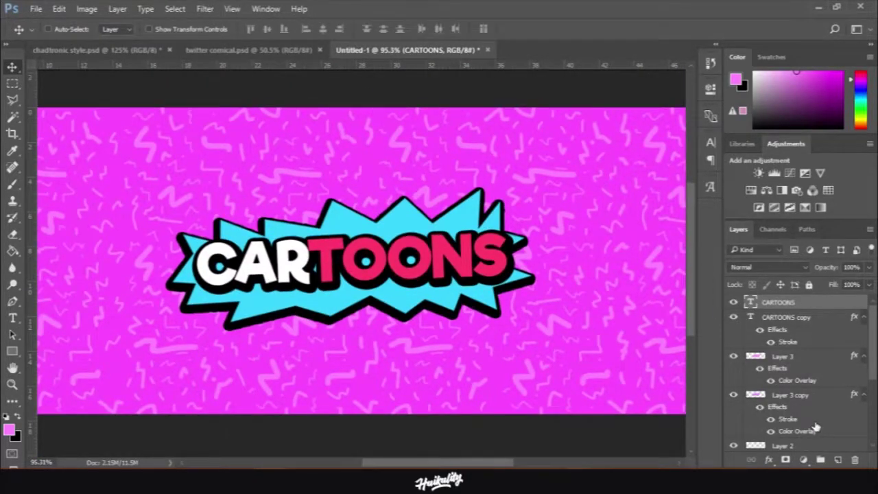
Add a new layer above the text and set up the Ellipse tool with the pinkish red sampled from TOONS.
click(837, 459)
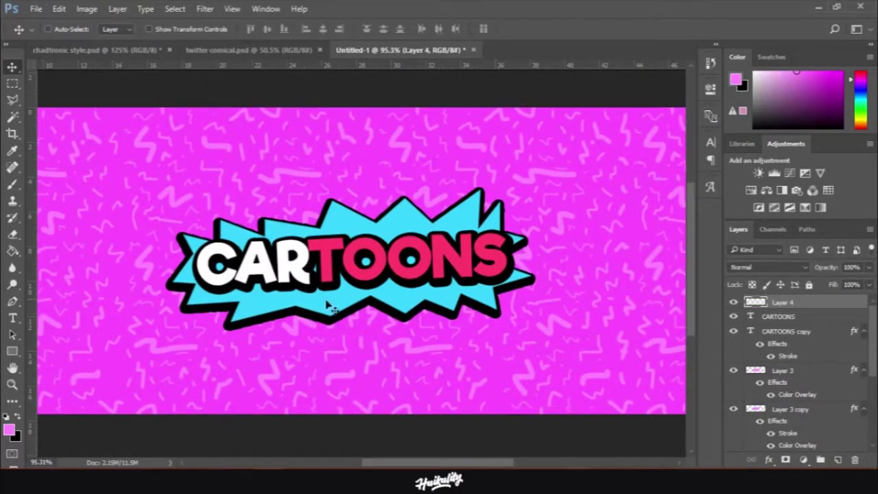
click(12, 350)
click(42, 375)
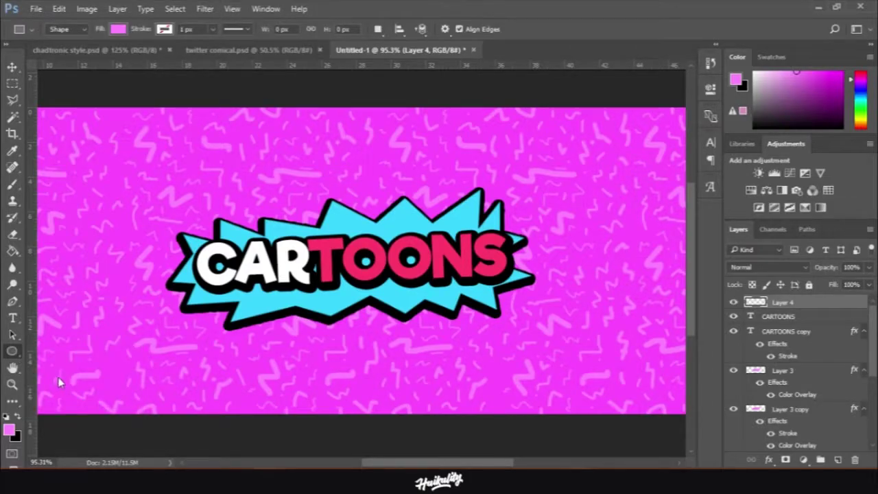
click(9, 429)
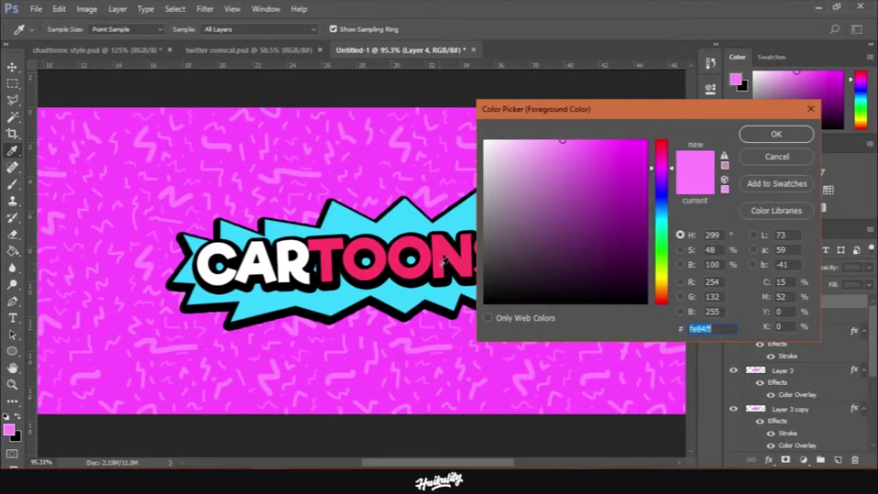
click(420, 265)
click(764, 137)
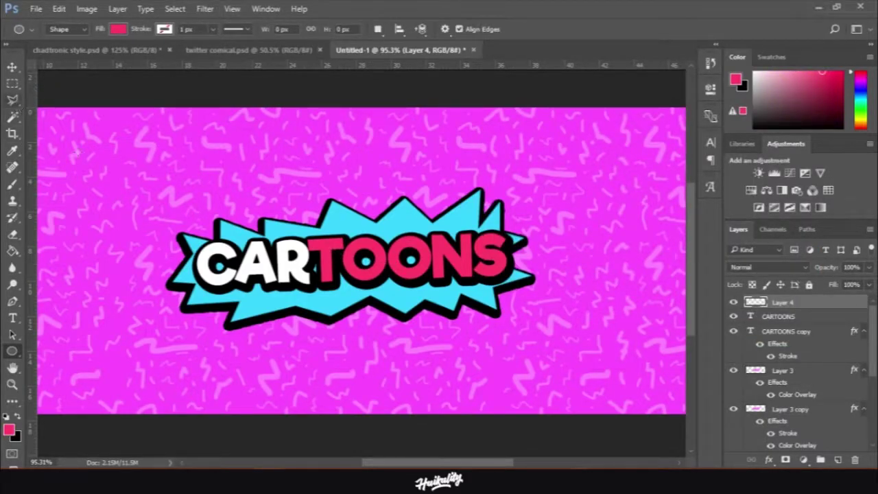
Draw a 16 × 16 px pinkish-red circle inside the first O of TOONS and nudge it into the hole's center.
scroll(362, 257, up, 3)
drag(361, 258, 371, 263)
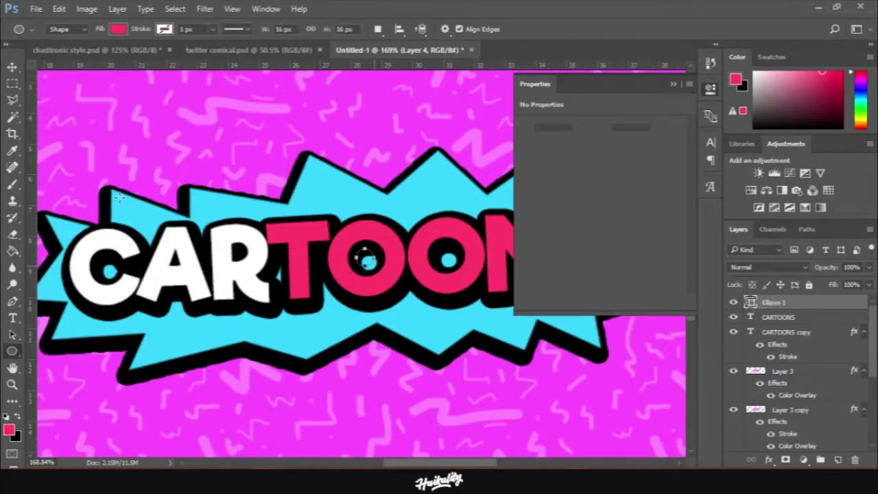
click(12, 66)
key(Down)
key(Down)
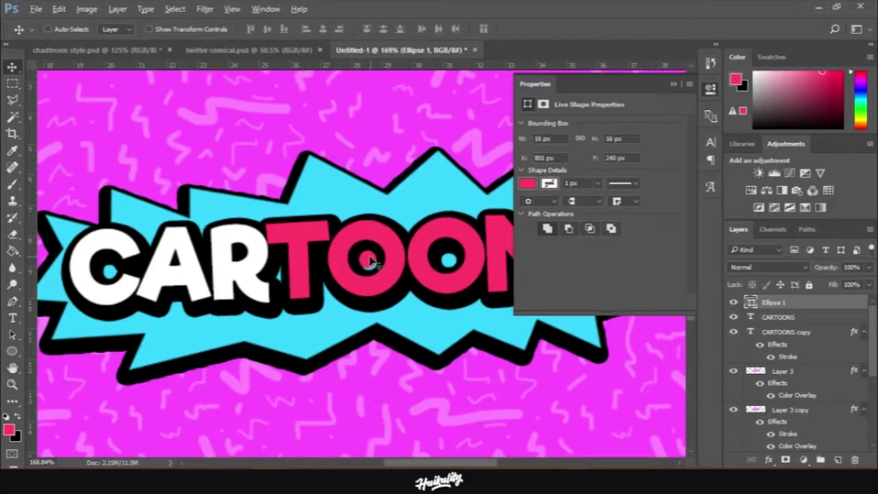
Duplicate the small circle into the second O and nudge the copy into the middle of its hole.
drag(369, 260, 490, 256)
key(Up)
key(Up)
key(Up)
key(Right)
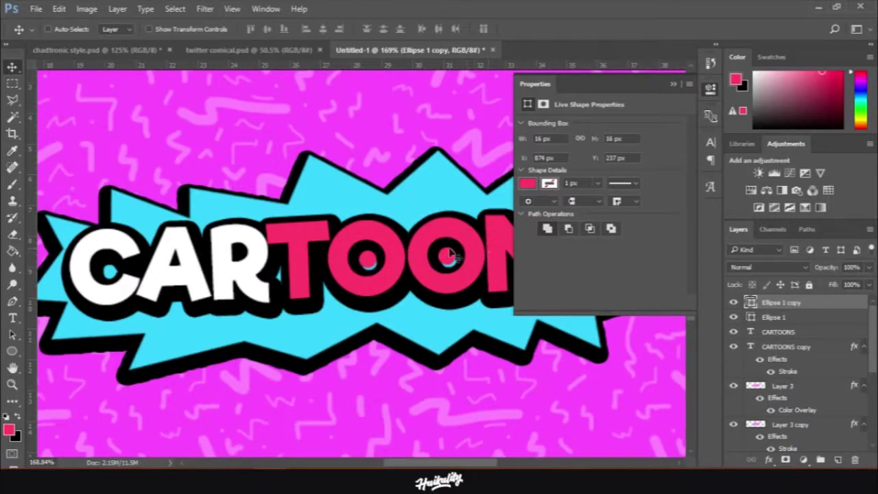
scroll(379, 289, up, 3)
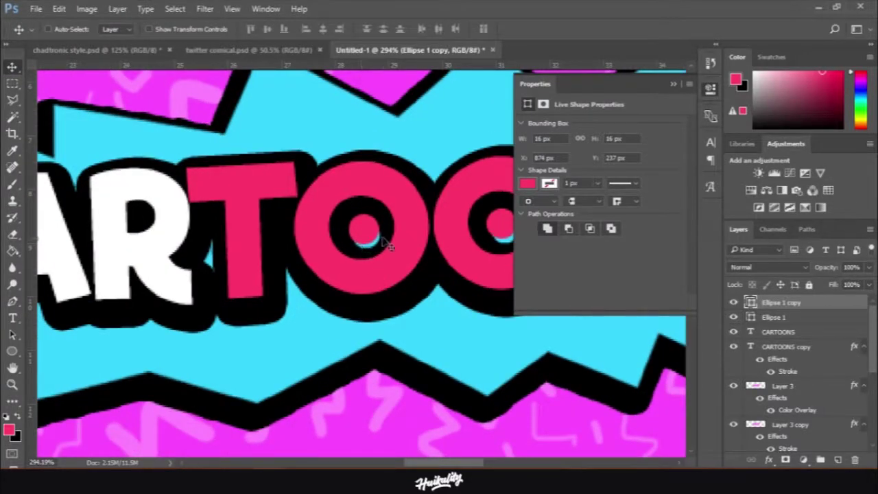
scroll(367, 247, down, 3)
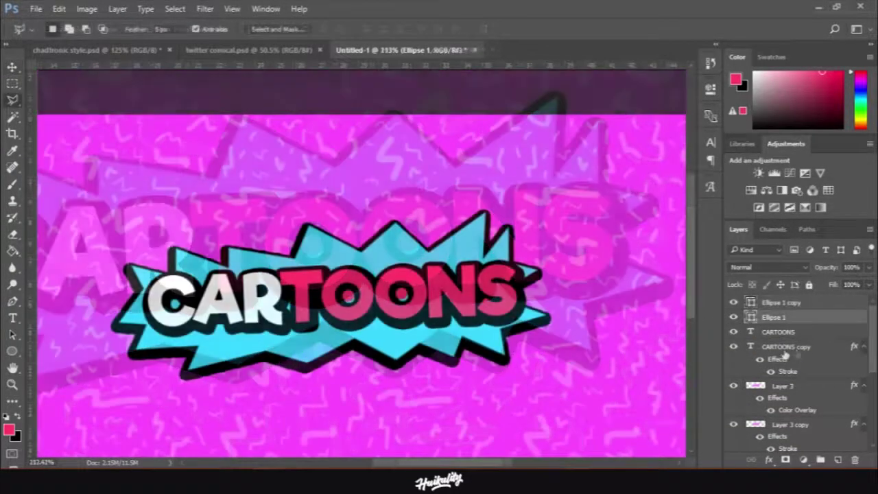
Create a new layer directly above CARTOONS copy and activate the Polygonal Lasso tool for work around the first O.
click(785, 350)
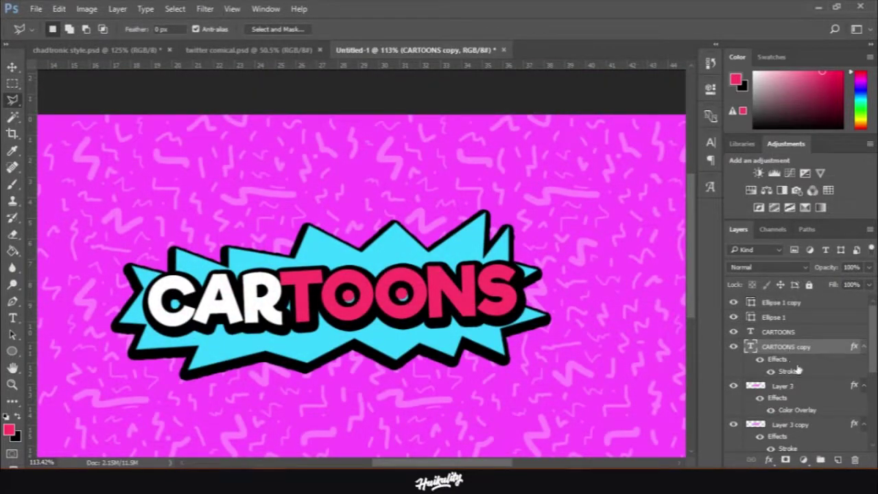
click(838, 459)
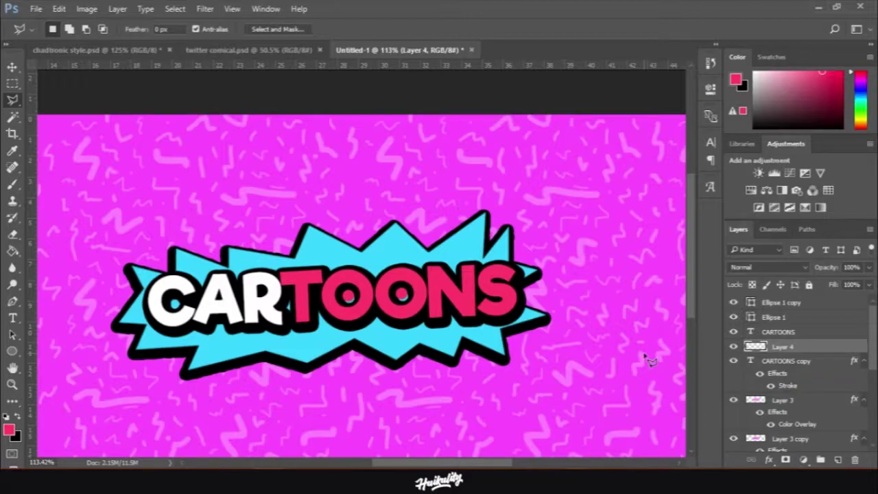
scroll(647, 356, up, 3)
scroll(364, 280, up, 2)
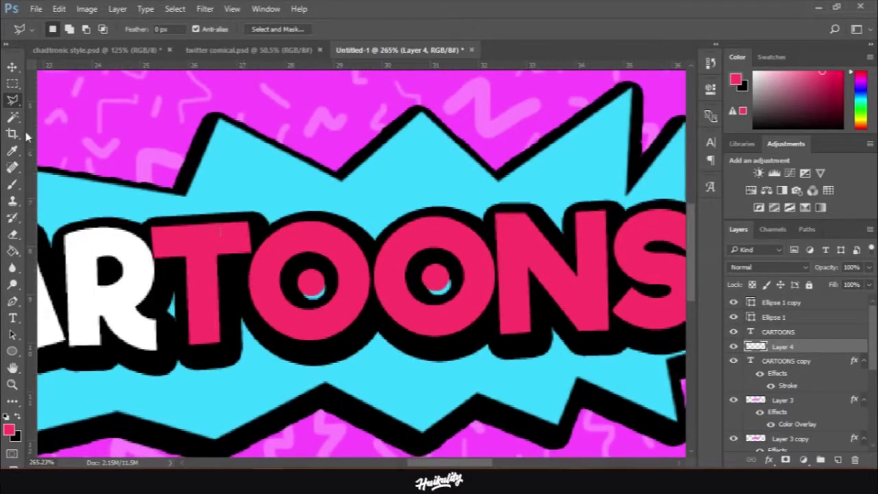
right_click(14, 101)
click(55, 109)
scroll(314, 284, up, 2)
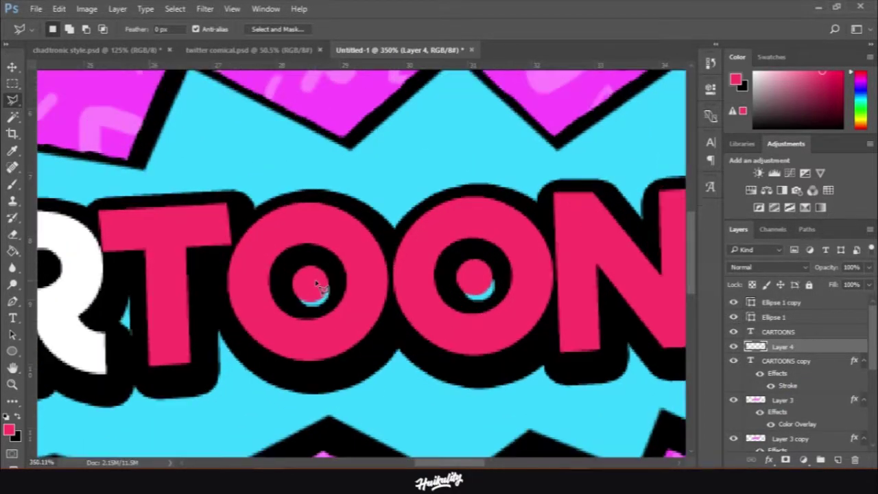
click(288, 265)
click(308, 258)
click(326, 269)
click(330, 286)
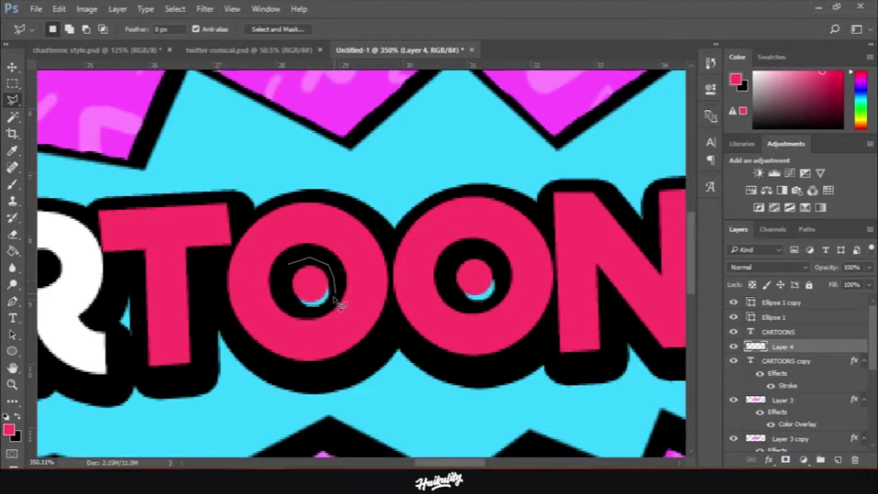
click(326, 301)
key(Escape)
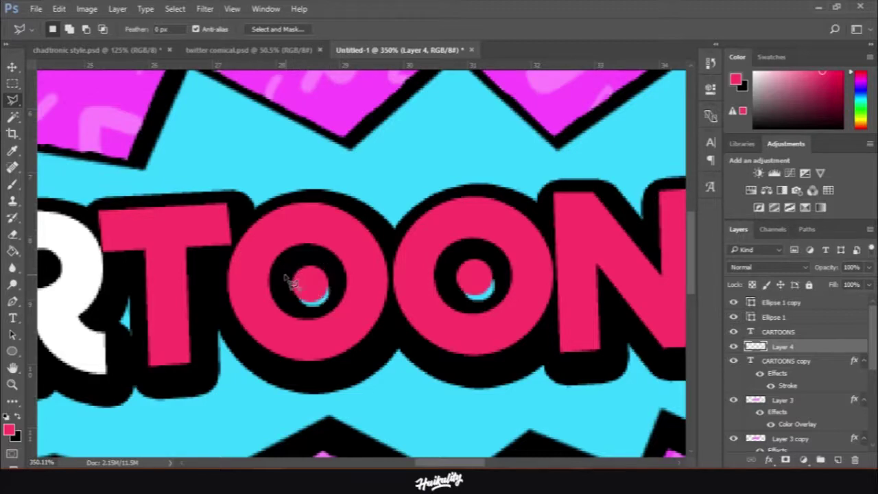
Outline a closed polygonal lasso selection around the small circle and light-blue gap inside the first O's hole.
click(286, 273)
click(304, 256)
click(327, 259)
click(340, 272)
click(342, 293)
click(332, 306)
click(314, 311)
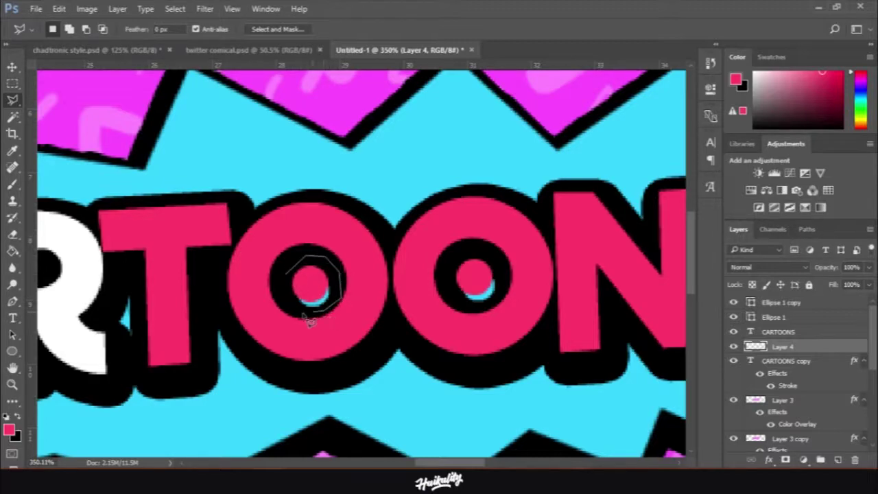
click(287, 273)
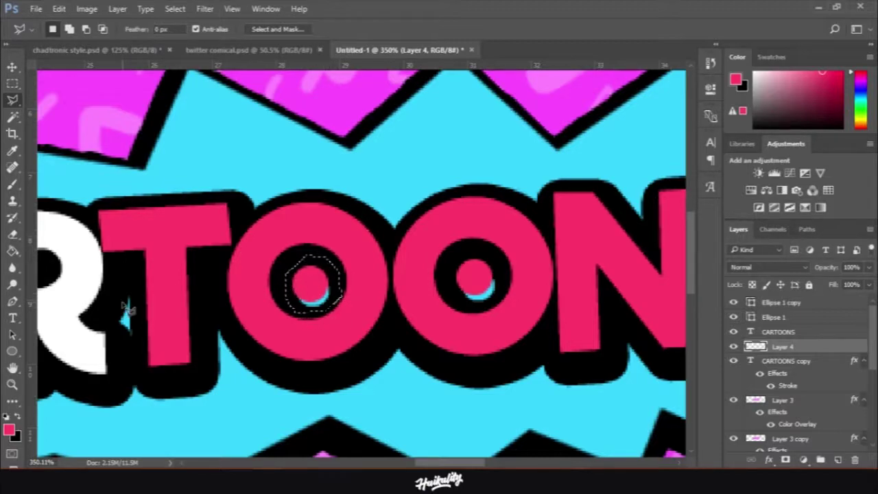
Swap the foreground color to black, fill the selection inside the first O with the Paint Bucket, and deselect.
click(17, 417)
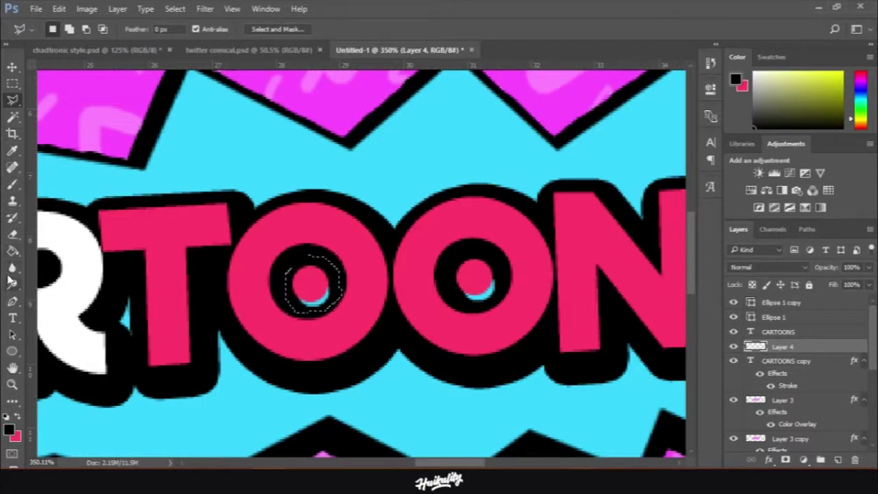
click(12, 251)
click(308, 295)
click(12, 83)
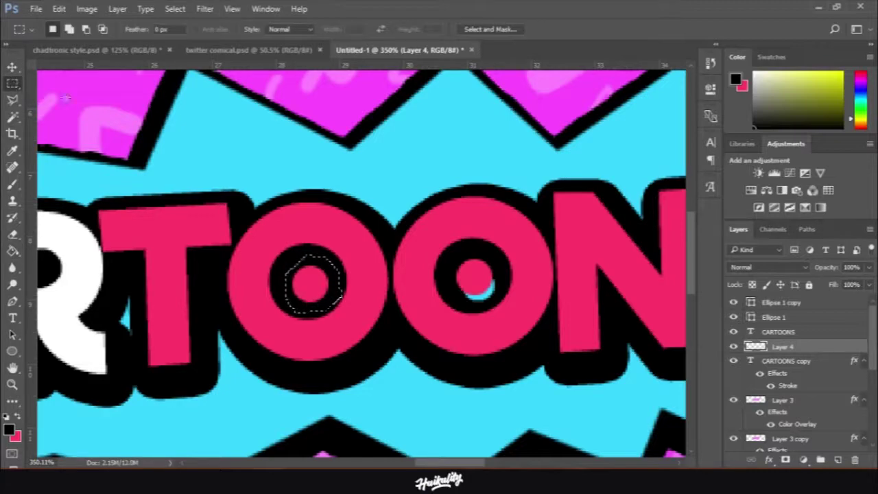
key(ctrl+d)
Outline a closed polygonal lasso selection around the small circle and light-blue gap inside the second O's hole.
click(12, 99)
click(454, 261)
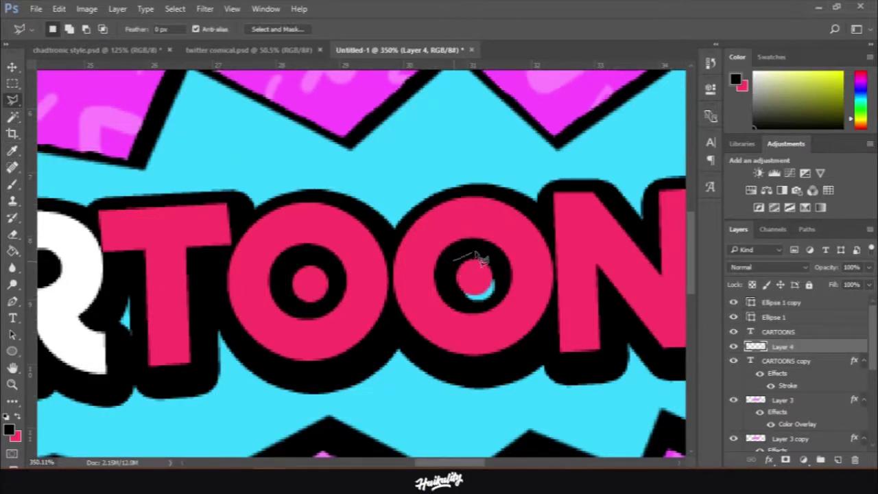
click(480, 250)
click(501, 257)
click(507, 273)
click(503, 291)
click(489, 299)
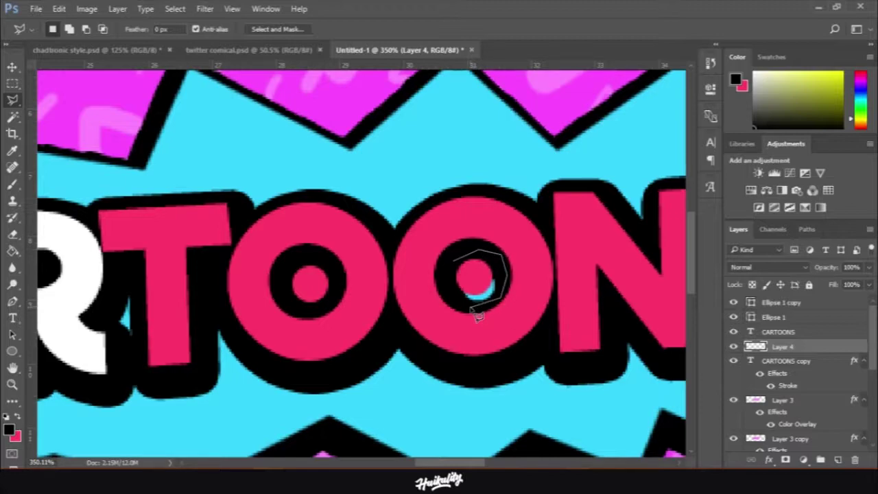
click(458, 307)
click(451, 288)
click(454, 260)
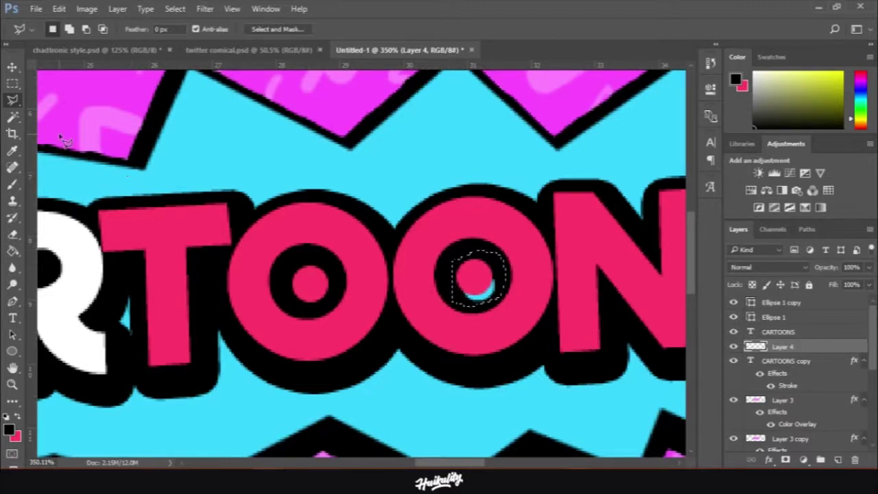
Fill the selection inside the second O with black using the Paint Bucket and deselect.
click(13, 250)
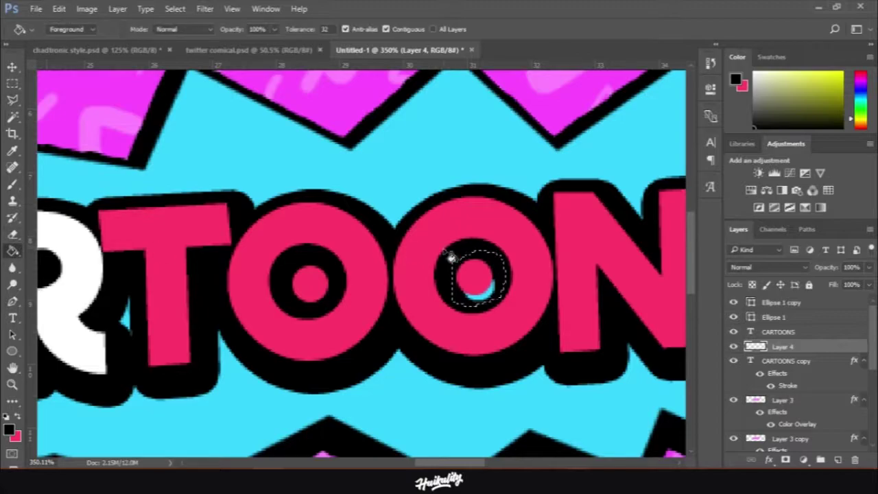
click(473, 274)
key(m)
key(ctrl+0)
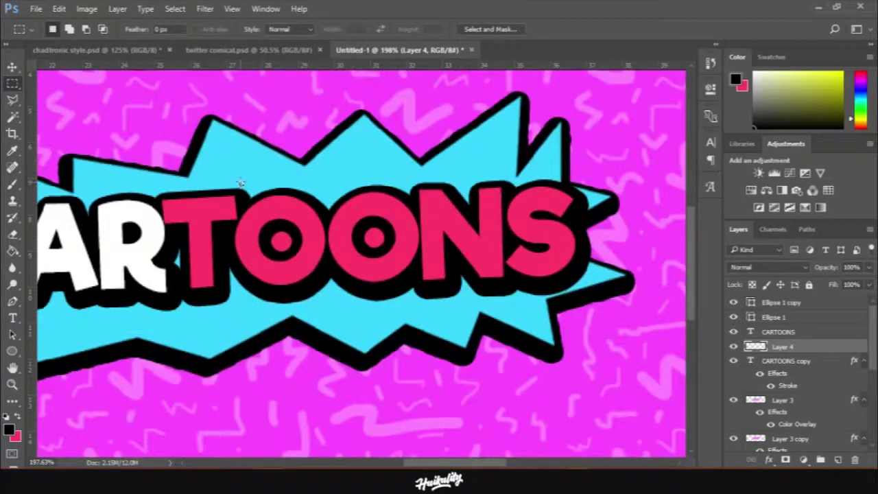
key(ctrl+minus)
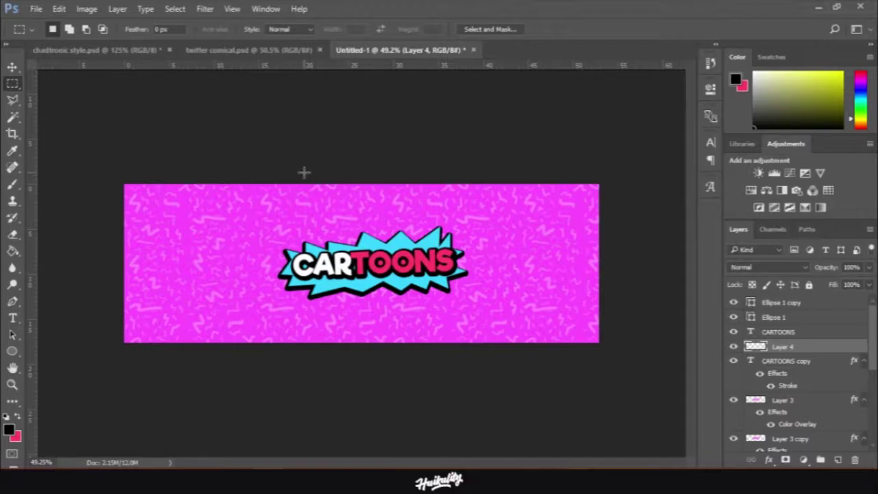
scroll(330, 240, up, 2)
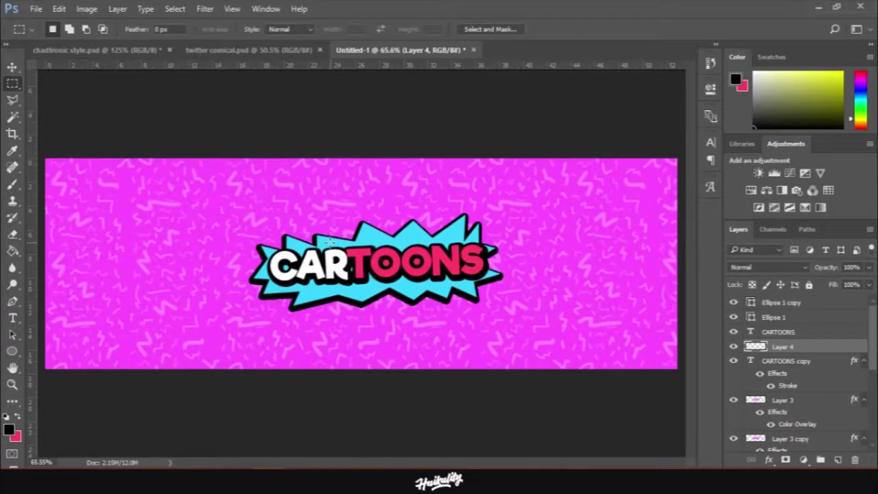